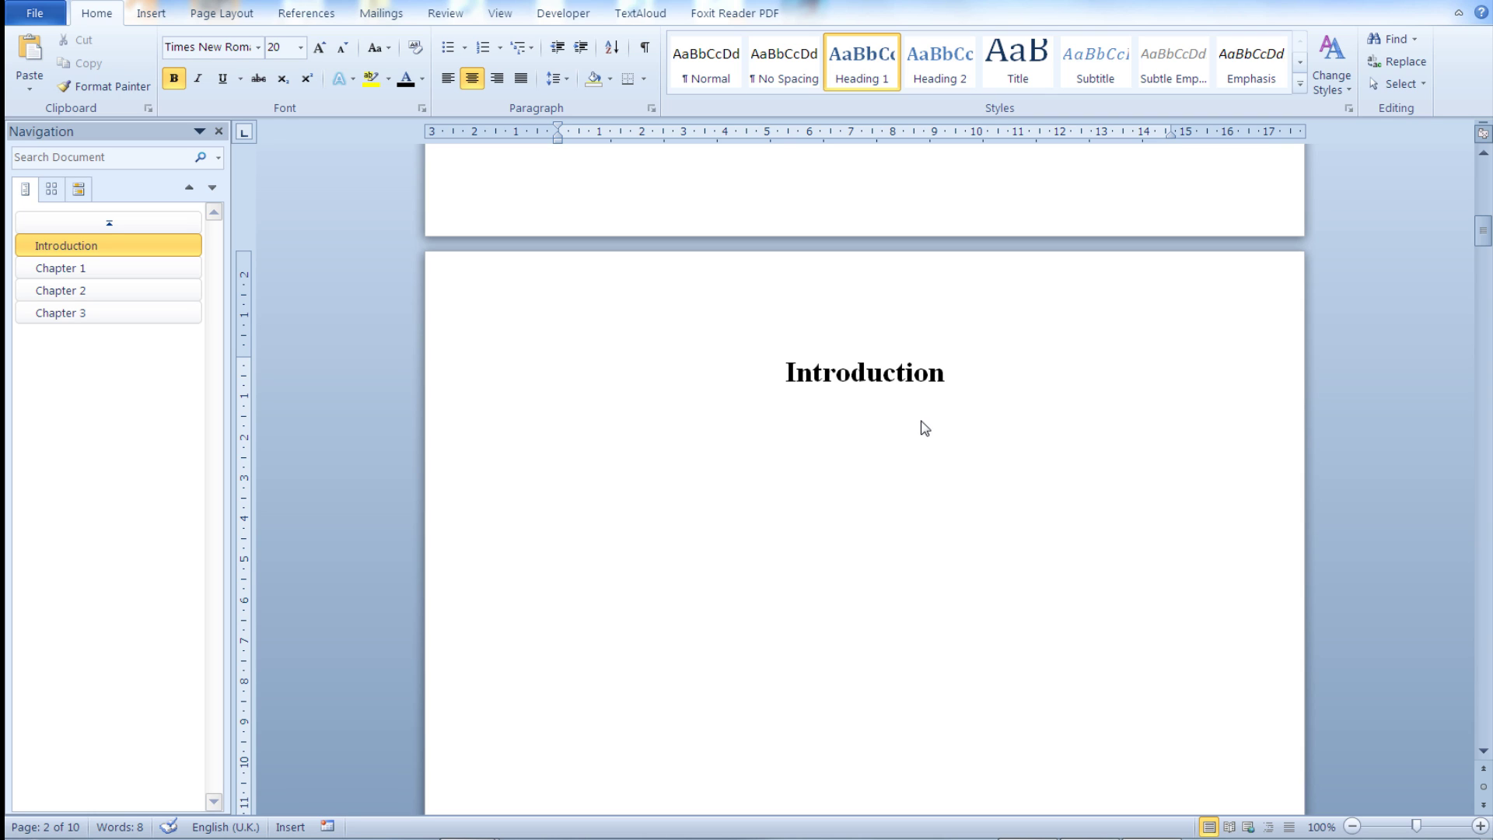
Insert Next Page section breaks before the Introduction and Chapter 1 headings
left_click(782, 380)
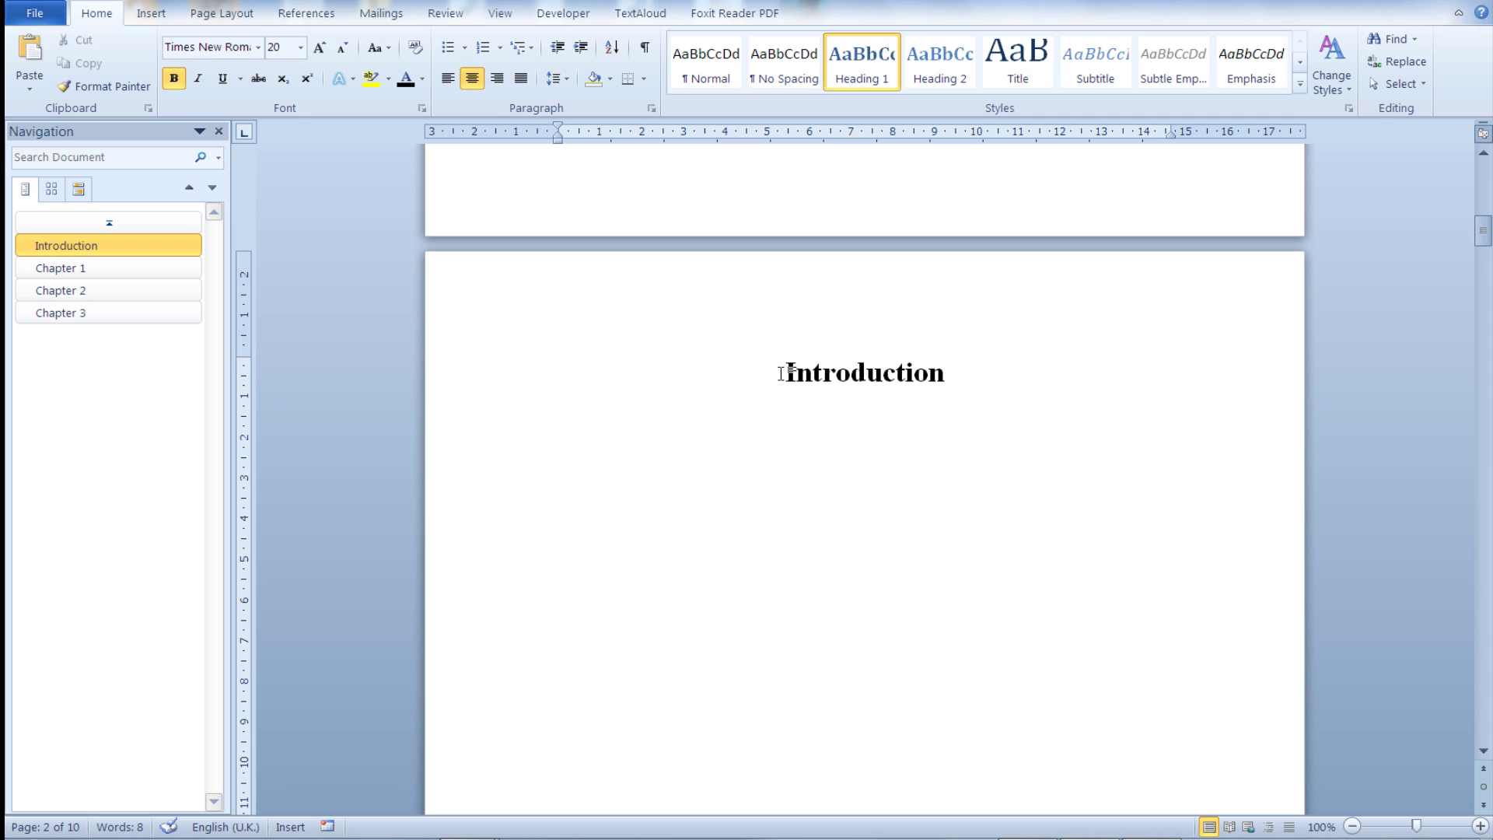
left_click(217, 14)
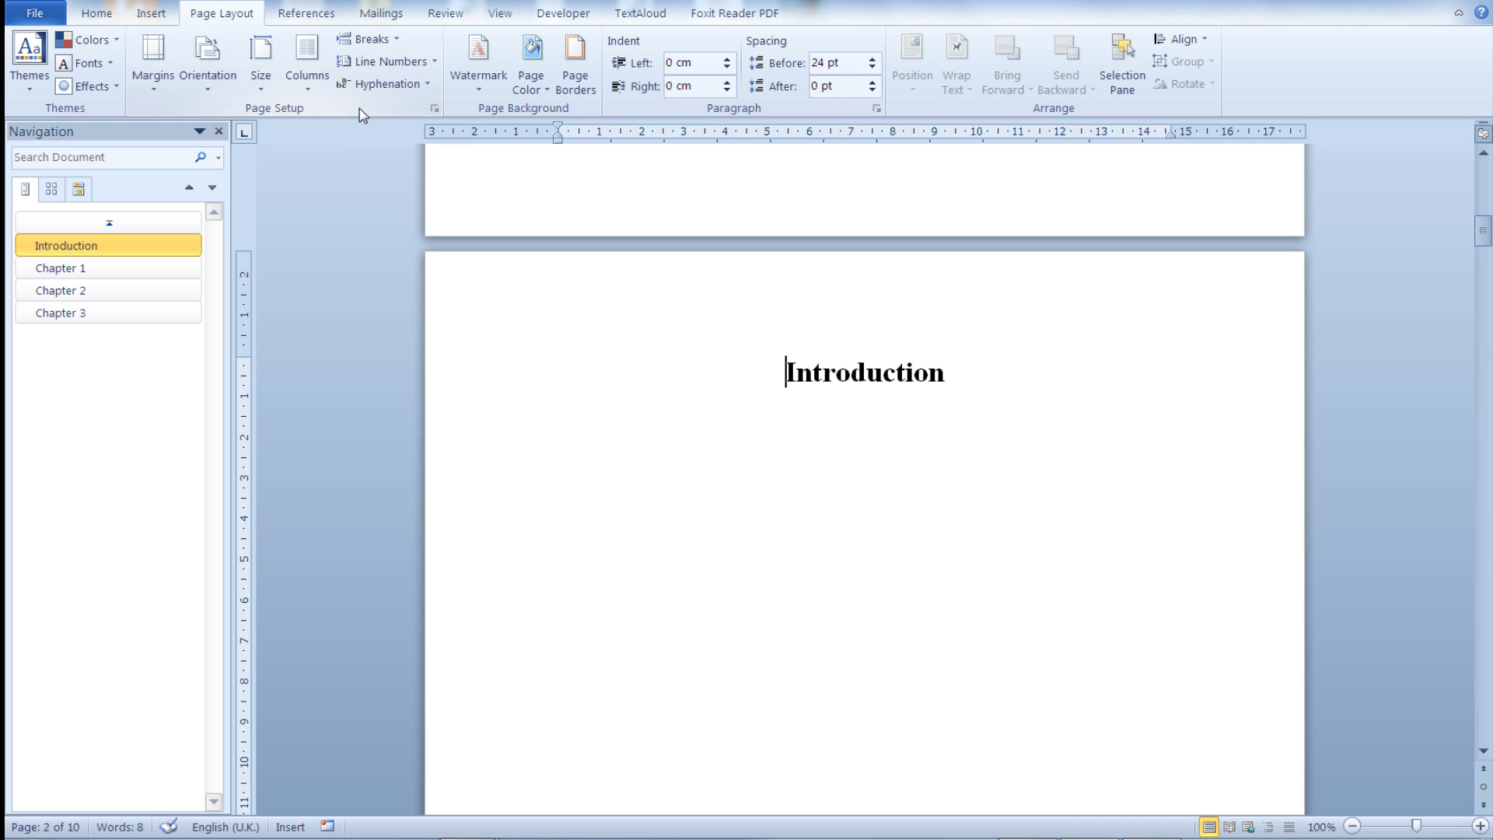
left_click(400, 42)
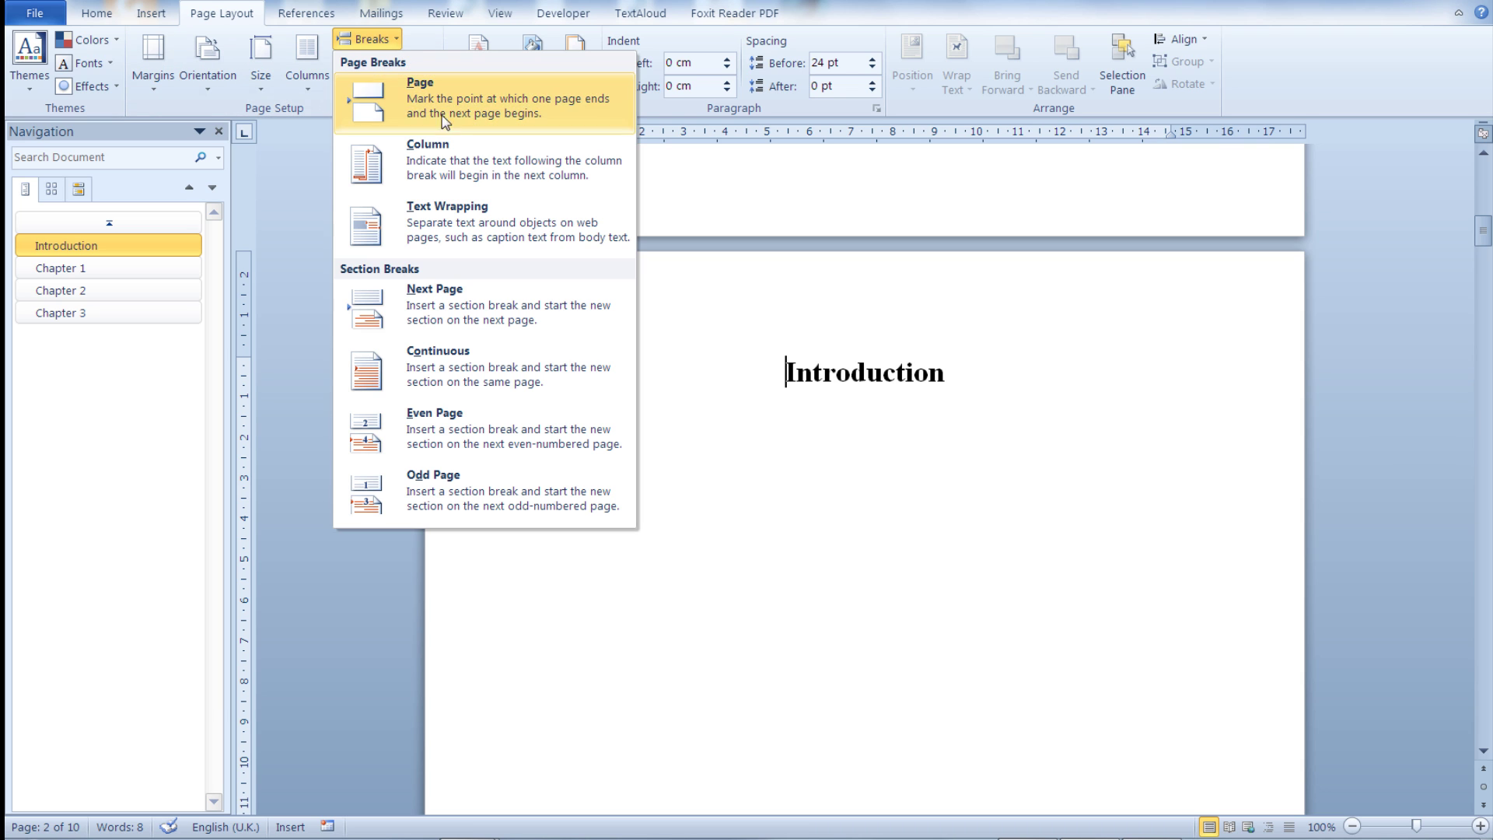
left_click(457, 300)
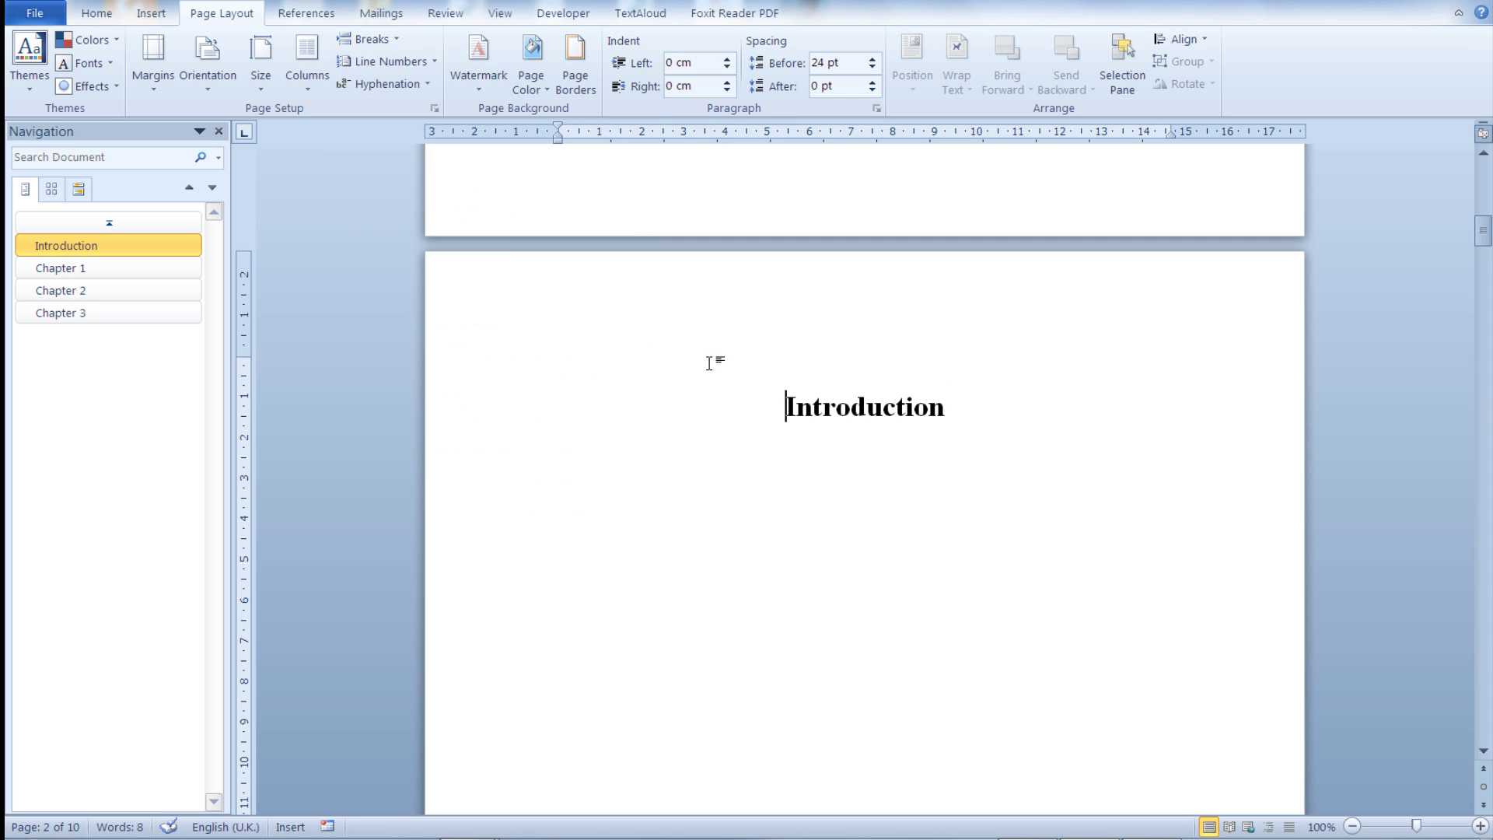
left_click(141, 271)
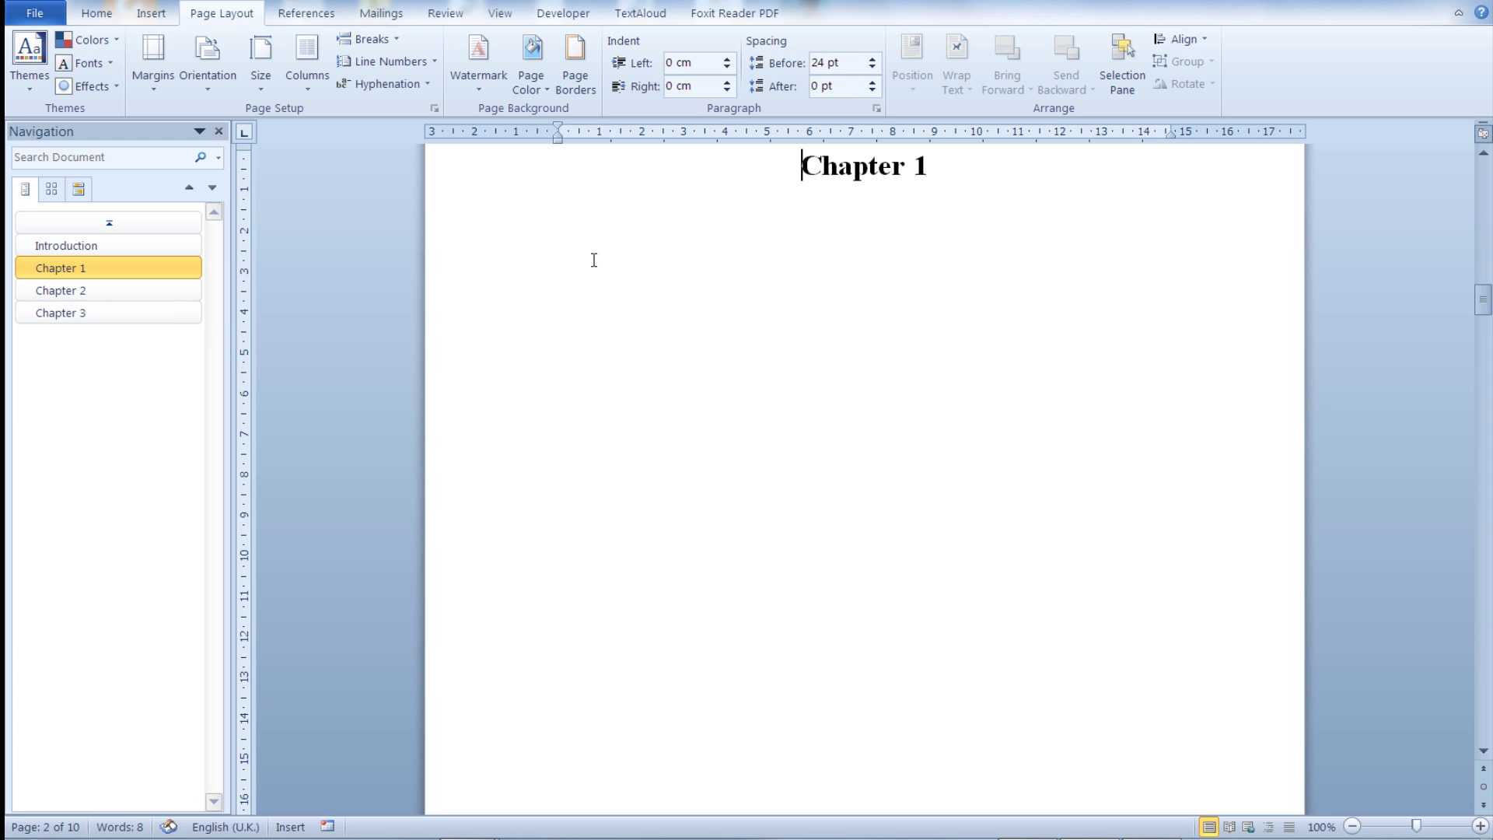
scroll(805, 248, "up", 1)
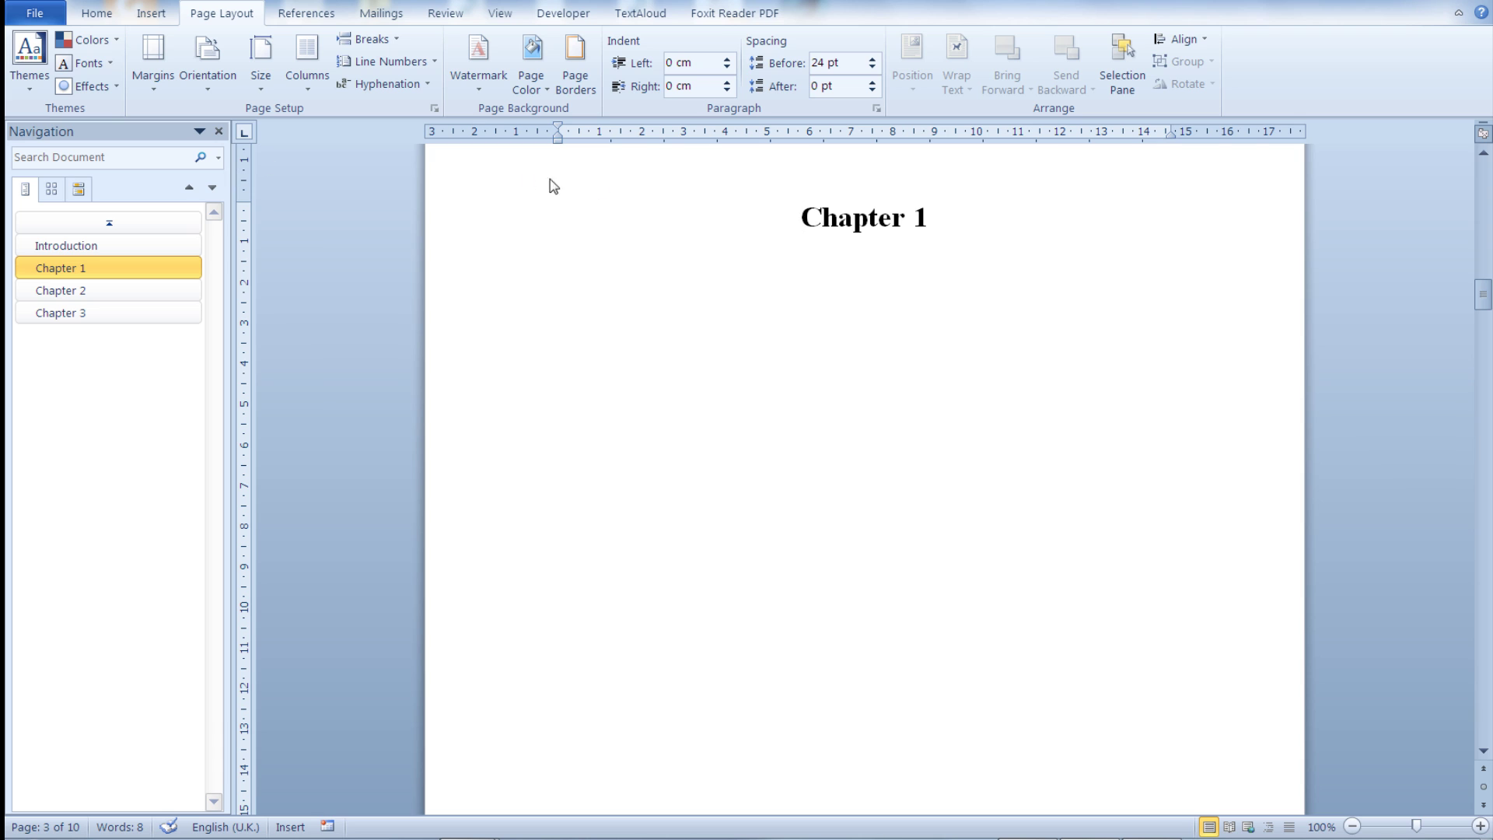
left_click(400, 47)
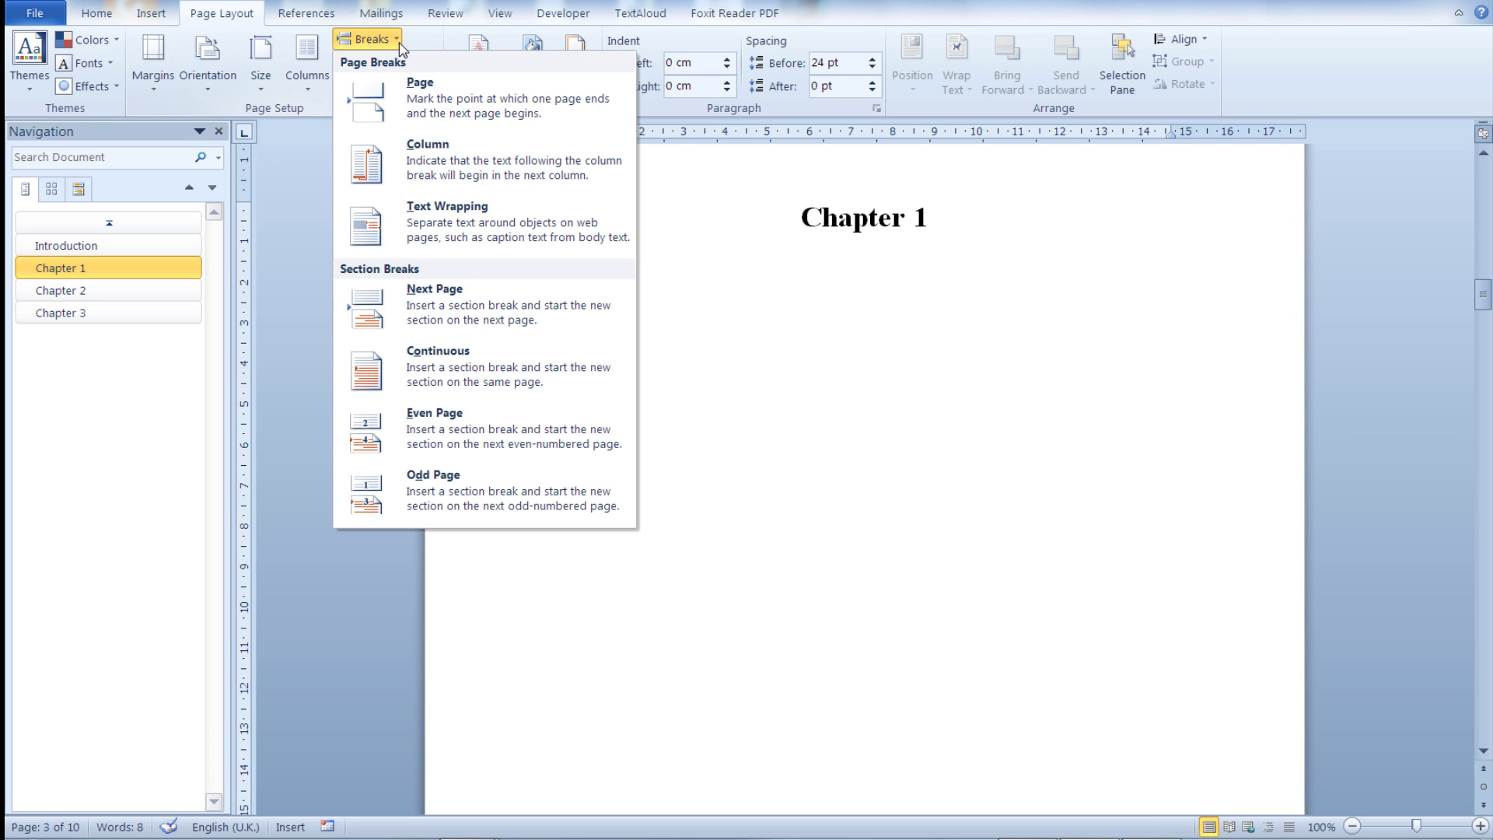
left_click(467, 291)
Insert Next Page section breaks before Chapter 2 and Chapter 3 and remove the stray empty line
left_click(175, 291)
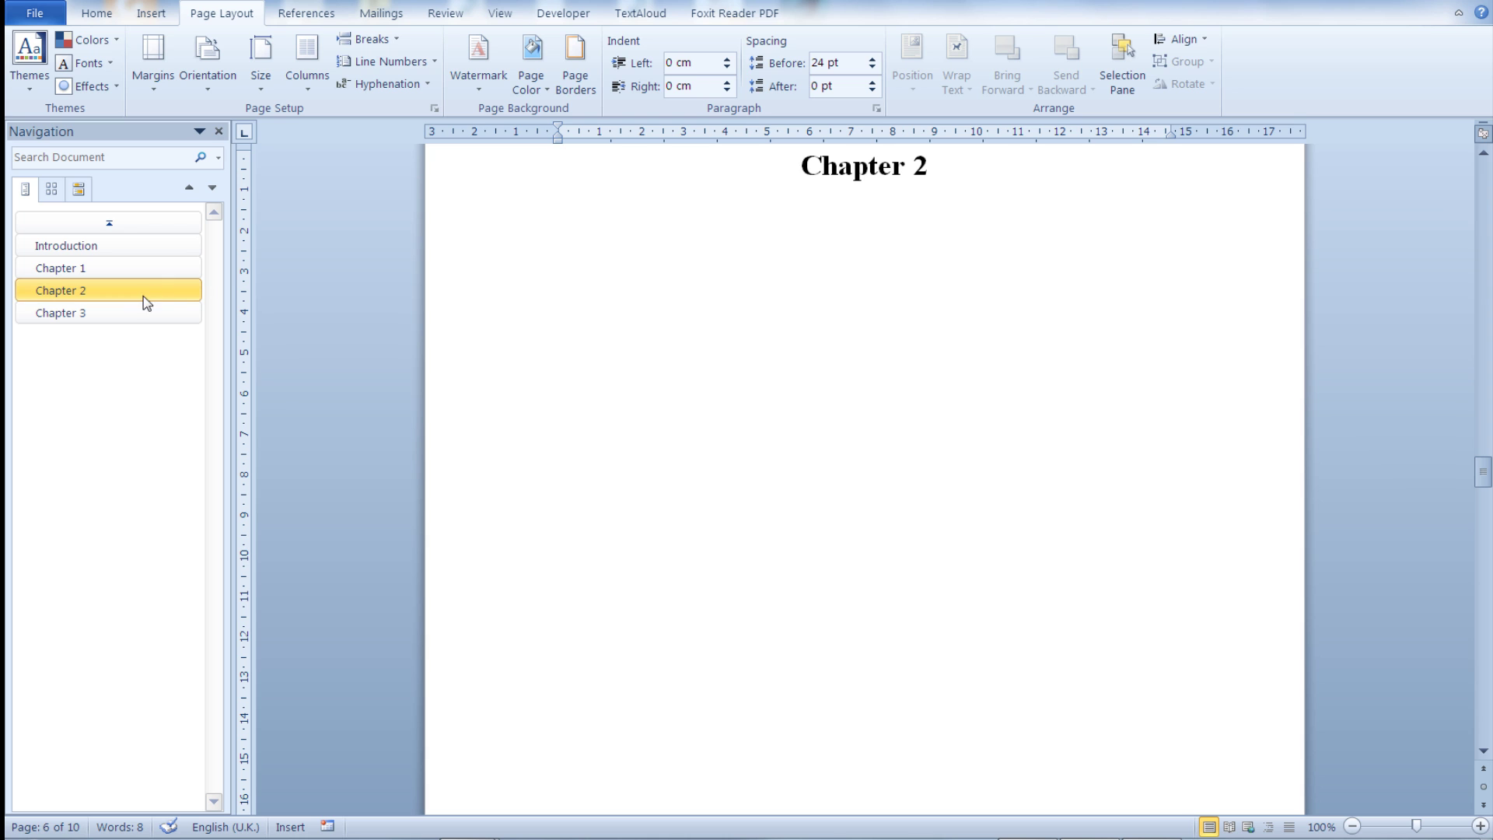
left_click(398, 42)
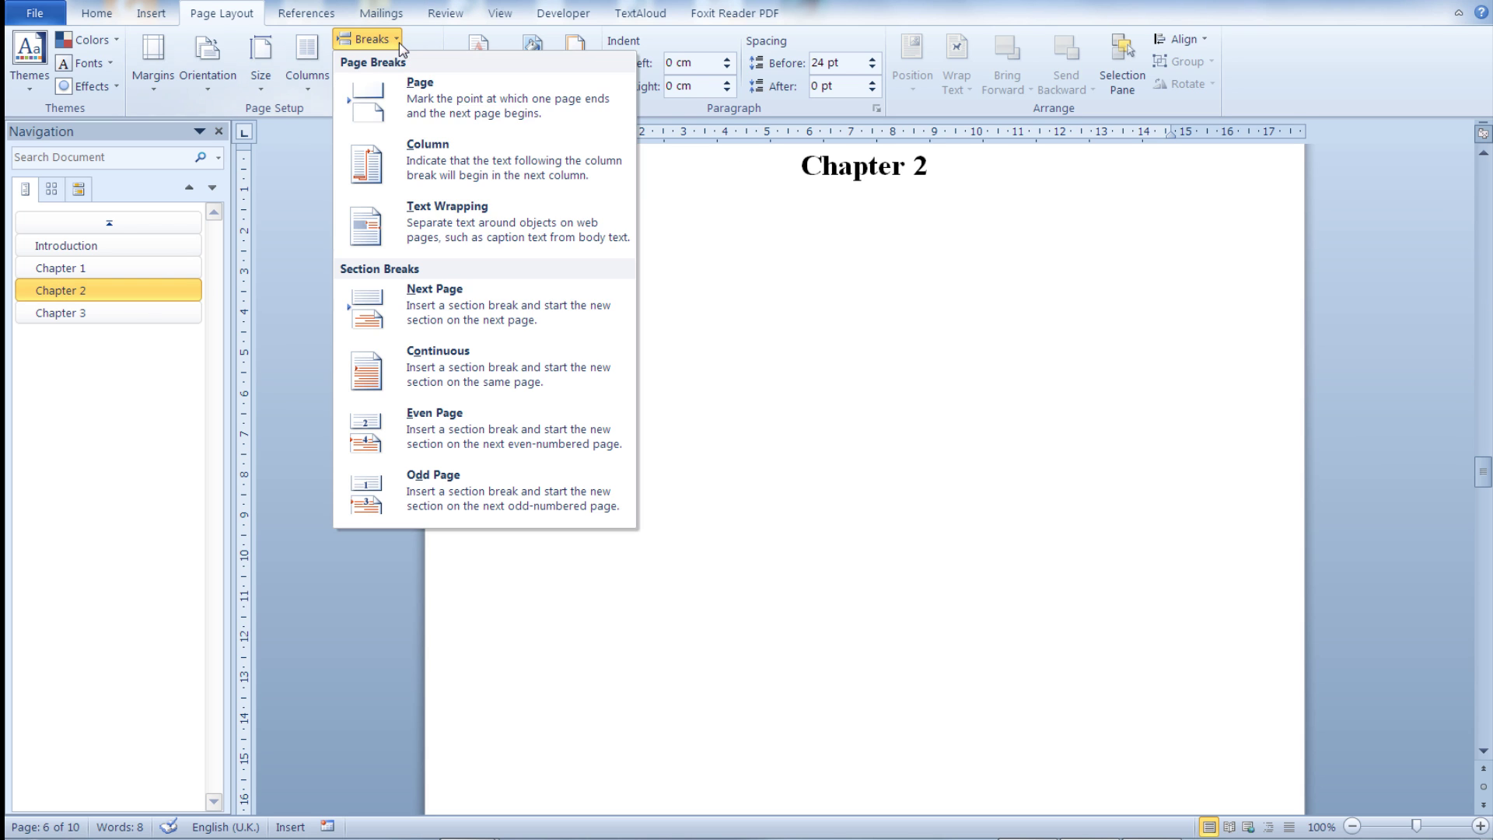
left_click(469, 296)
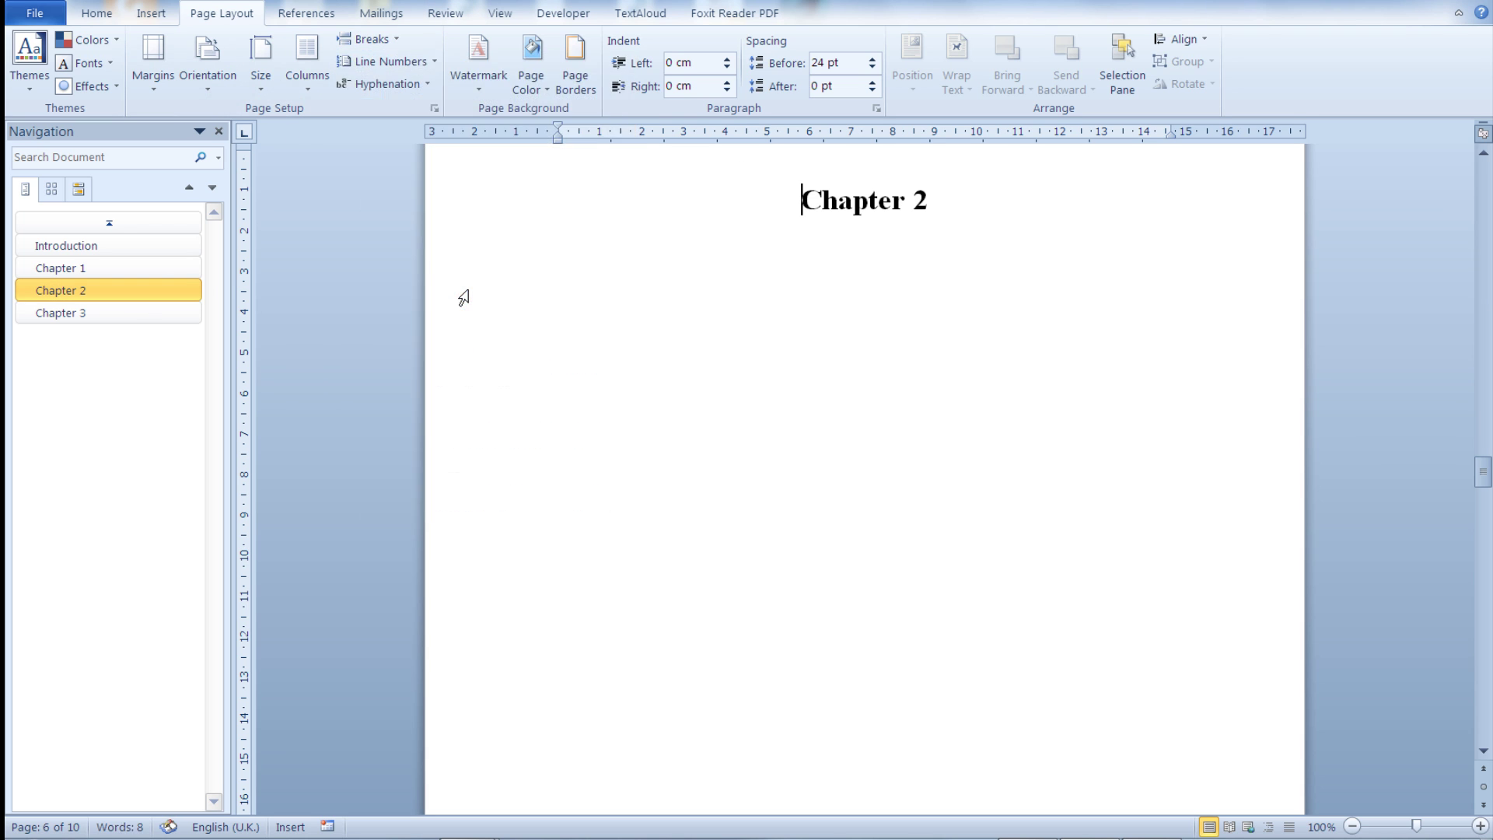
left_click(175, 313)
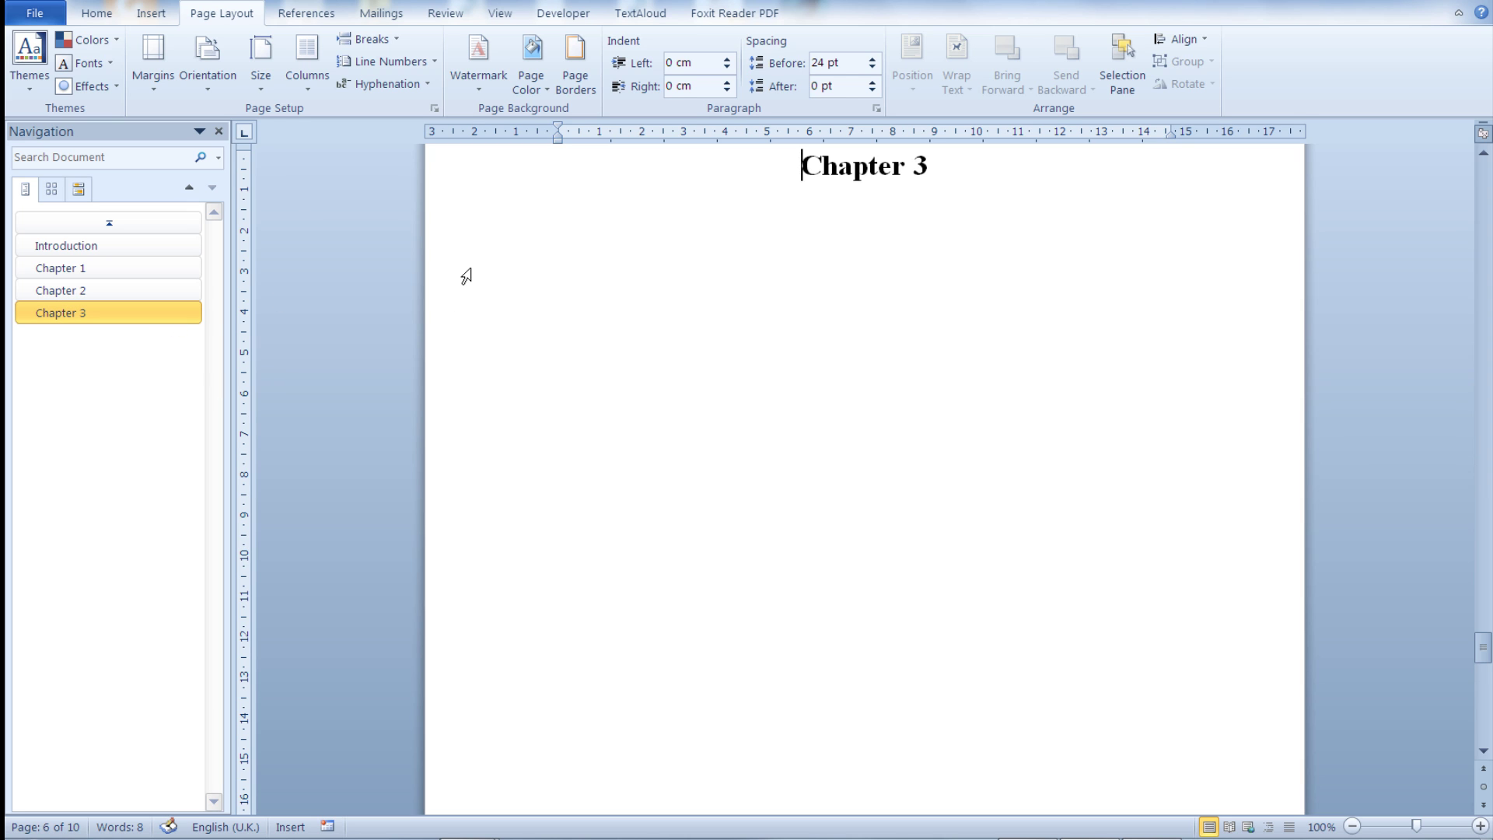
left_click(371, 39)
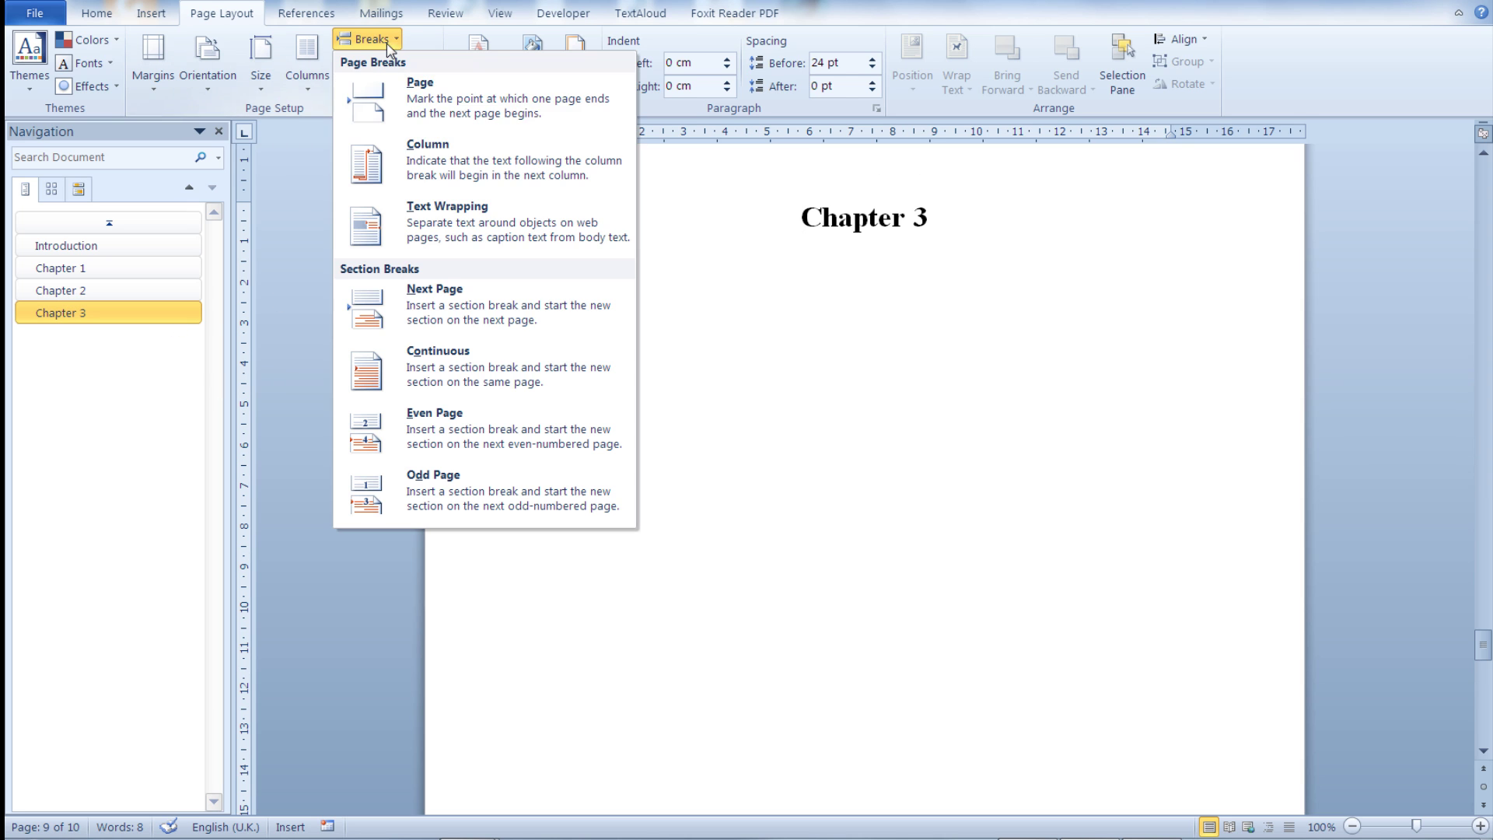
left_click(447, 293)
key("BackSpace")
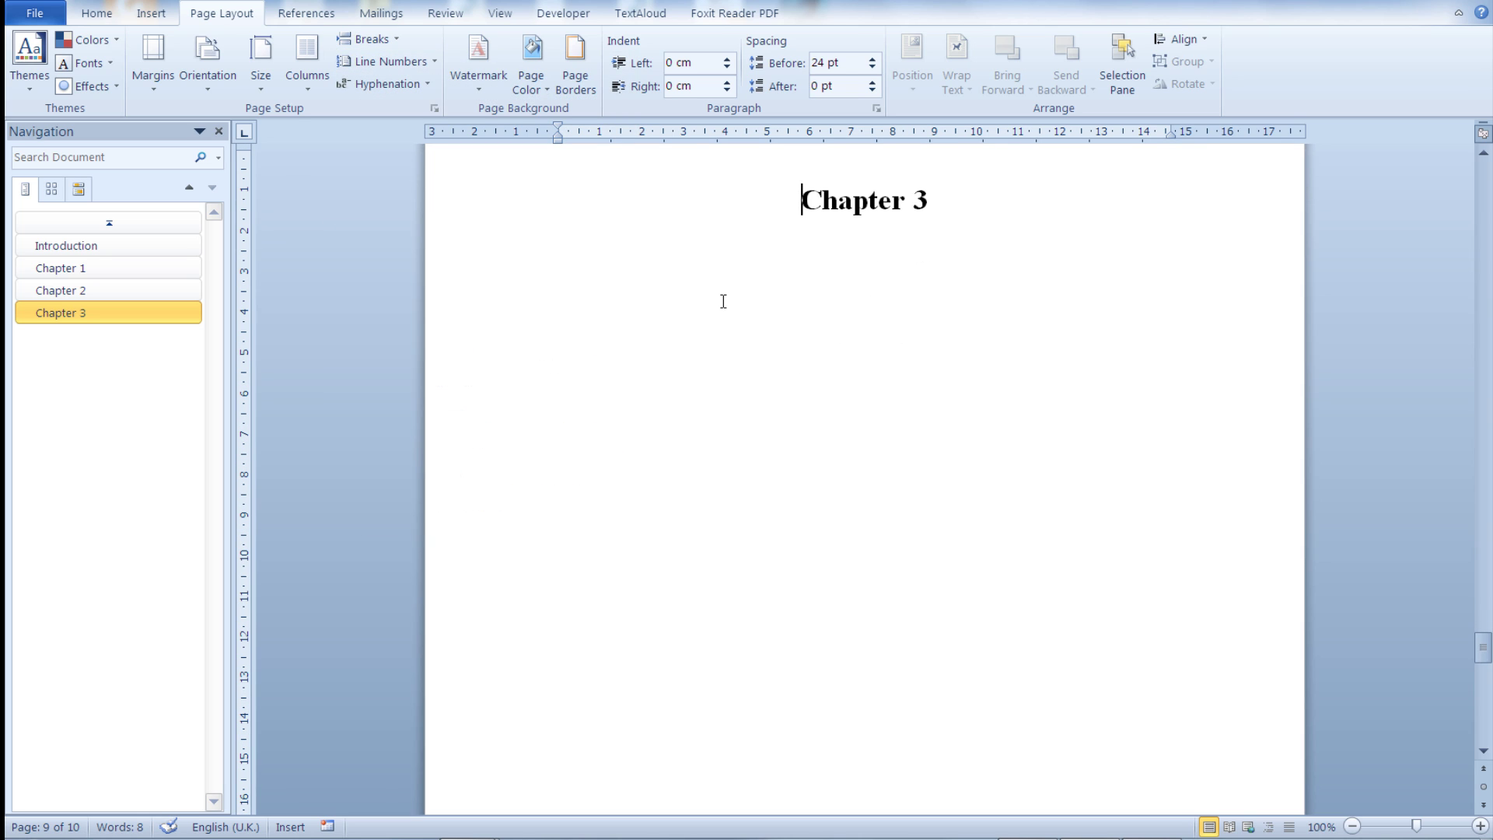
Turn off Link to Previous for the Chapter 1, 2 and 3 headers, then move into Chapter 3's footer
left_click(163, 269)
scroll(771, 355, "up", 2)
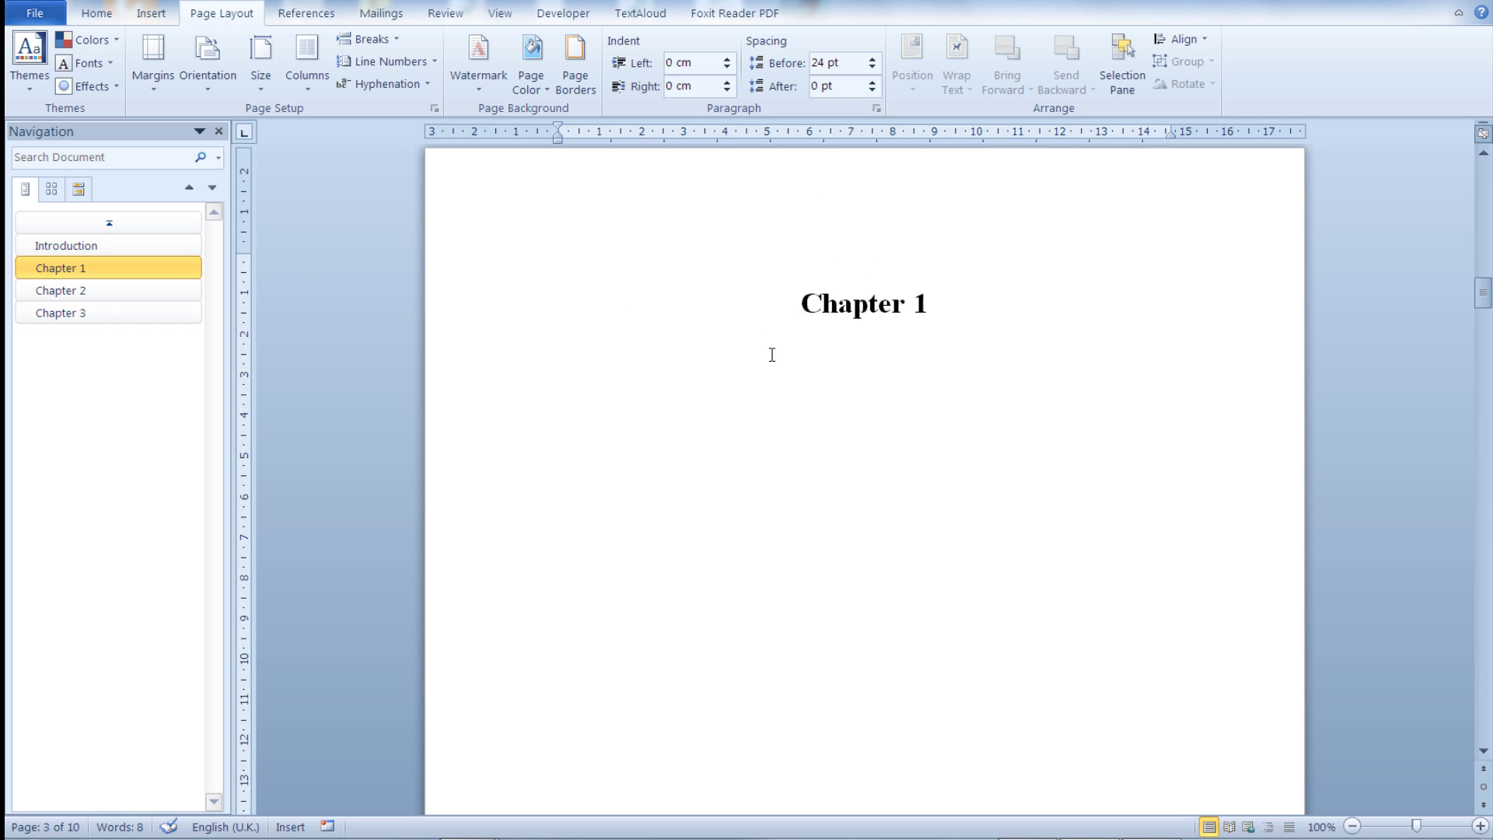
double_click(870, 277)
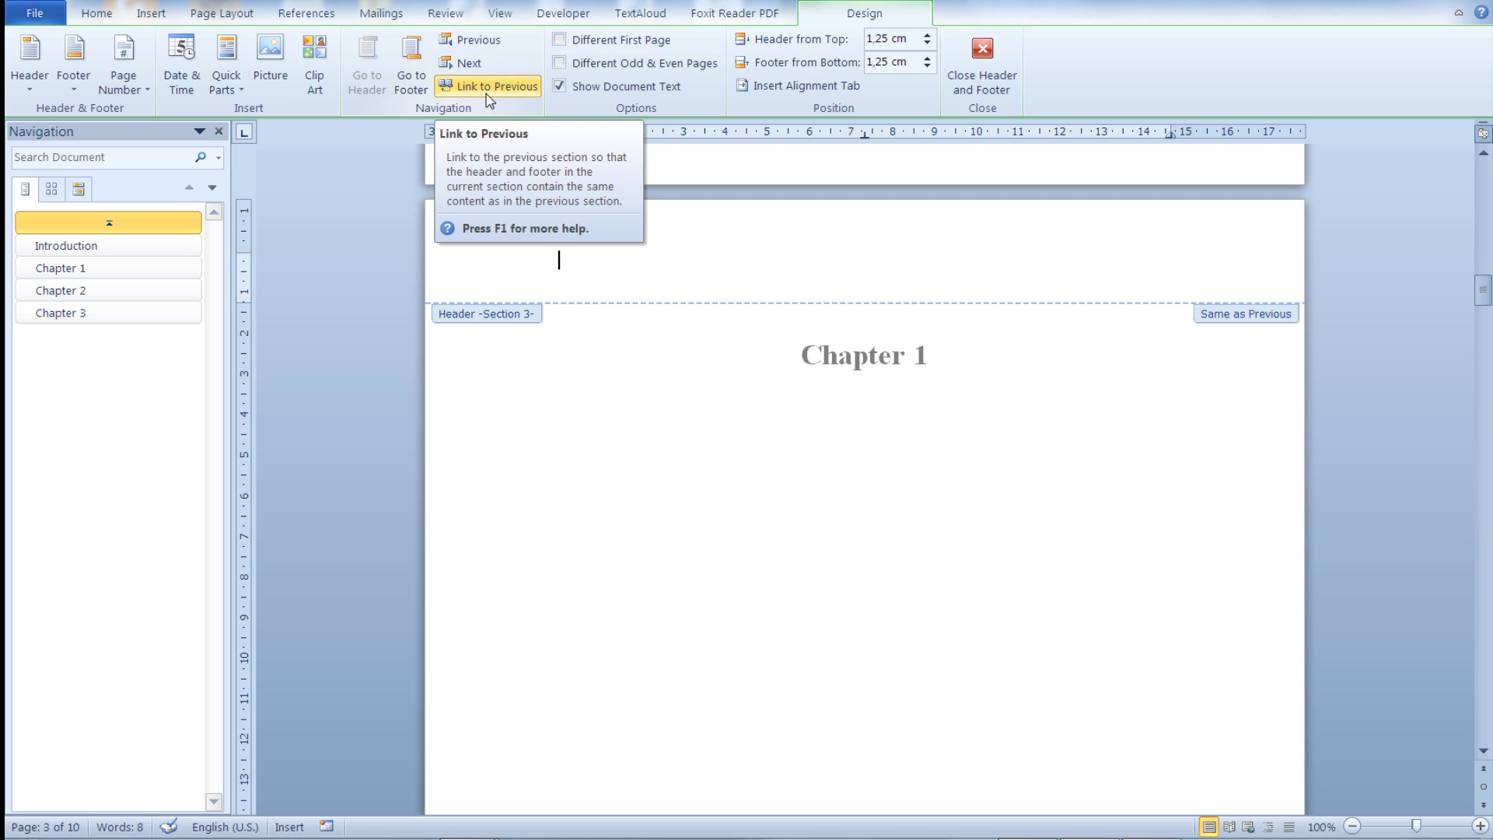
left_click(487, 93)
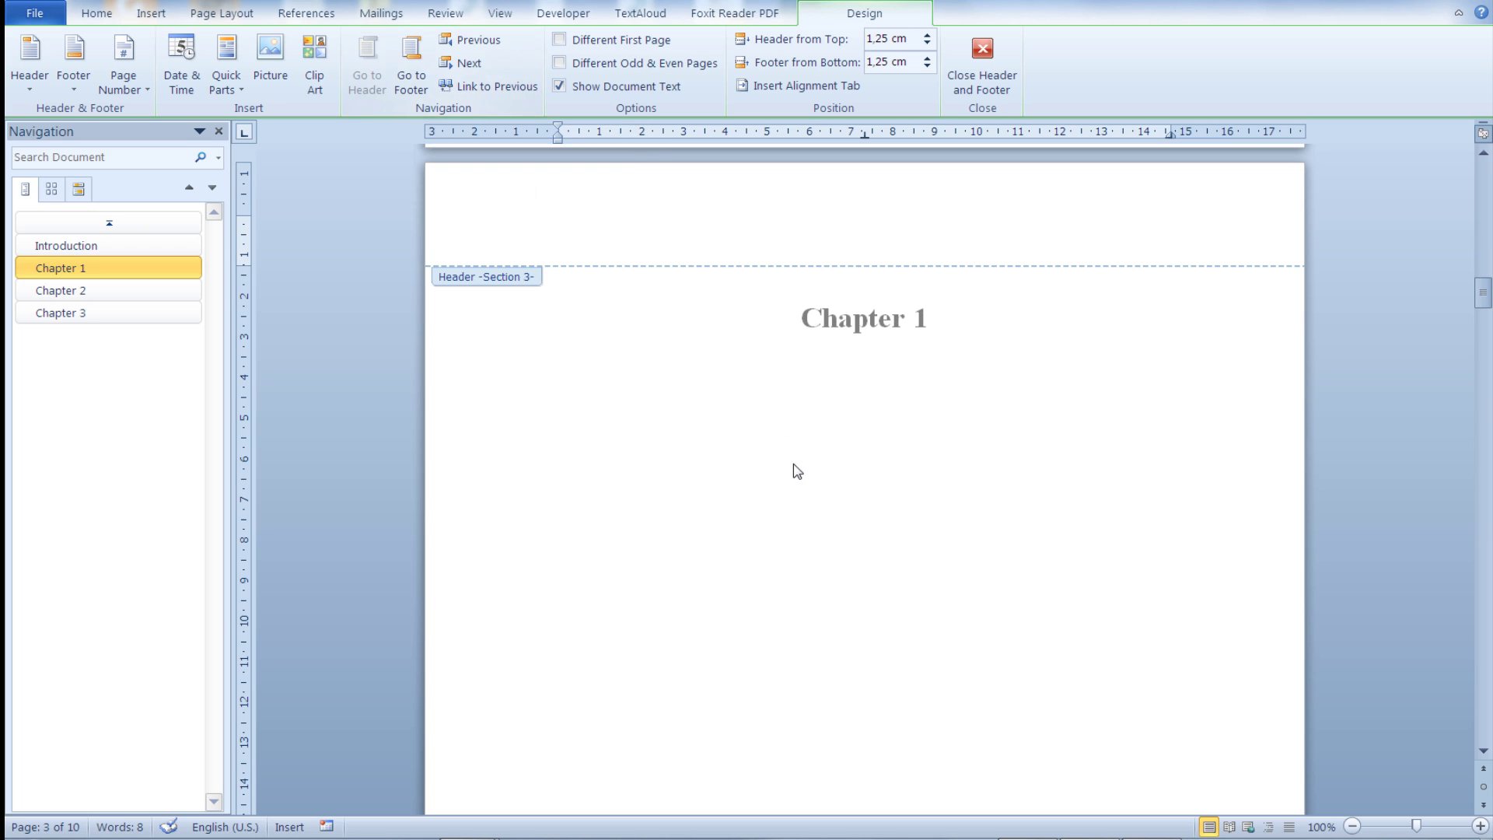
left_click(193, 294)
scroll(746, 280, "up", 1)
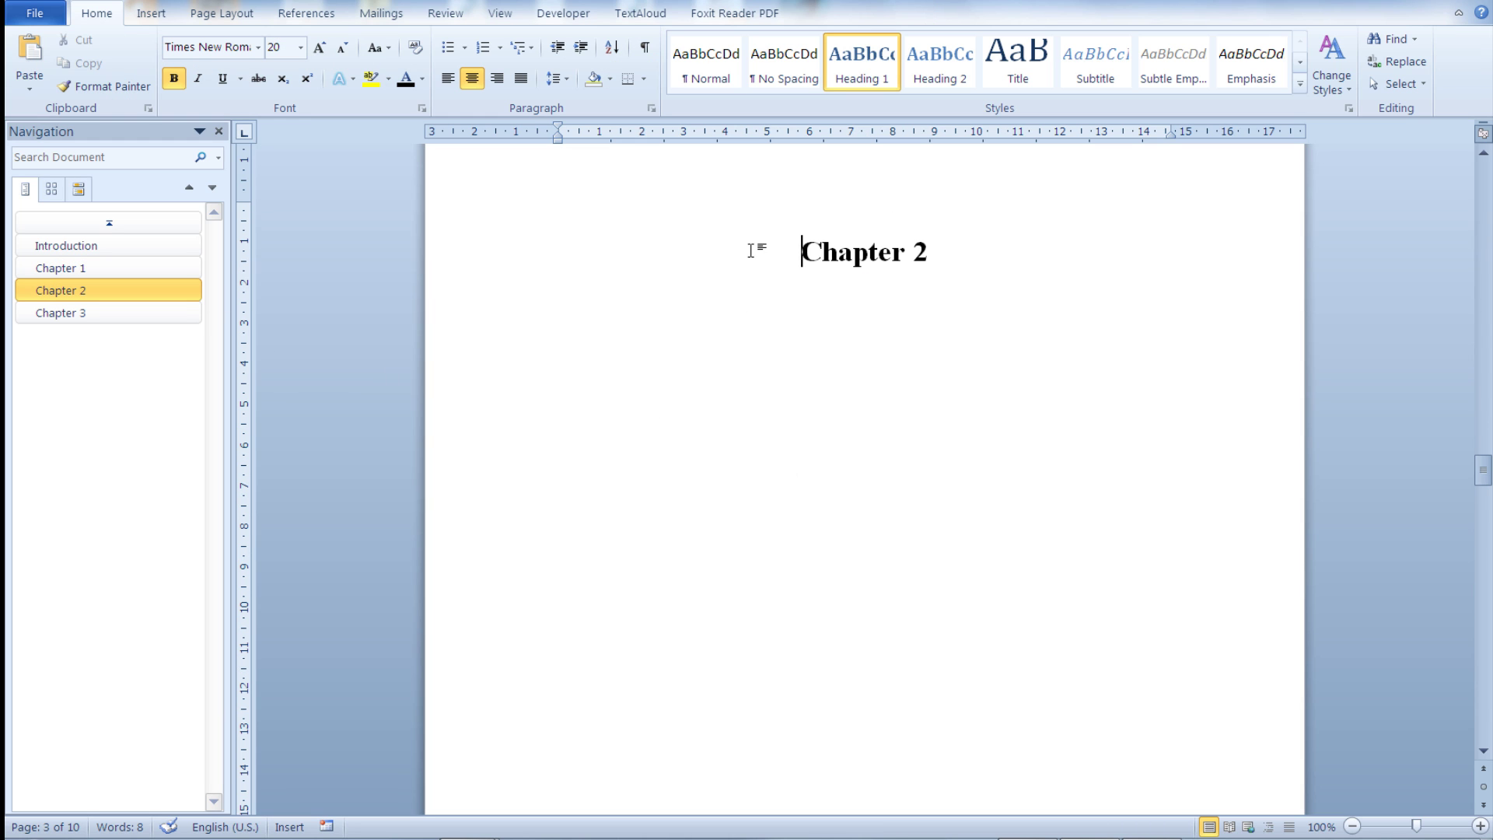
double_click(770, 204)
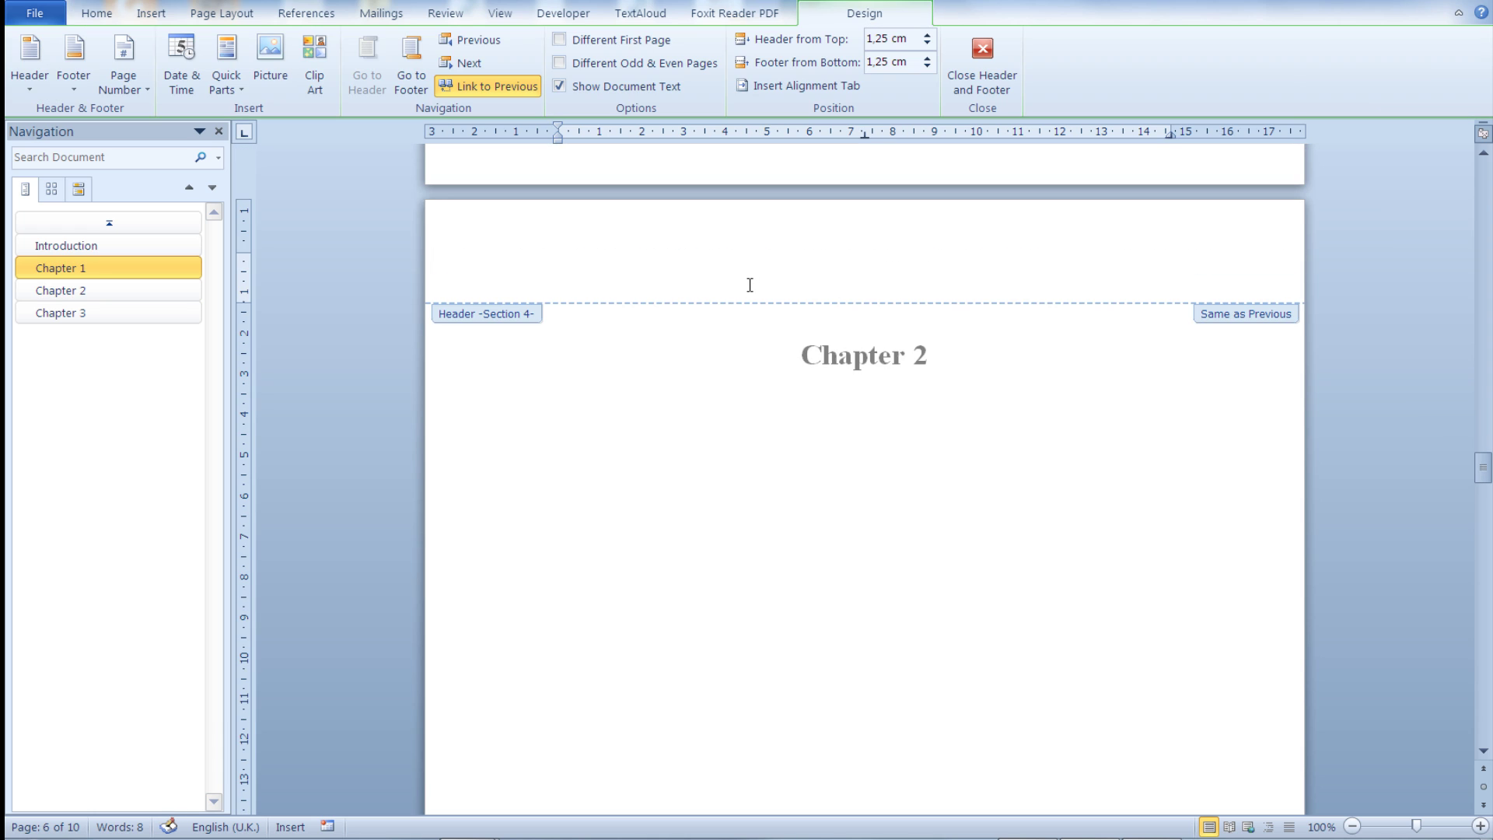
left_click(519, 98)
left_click(150, 314)
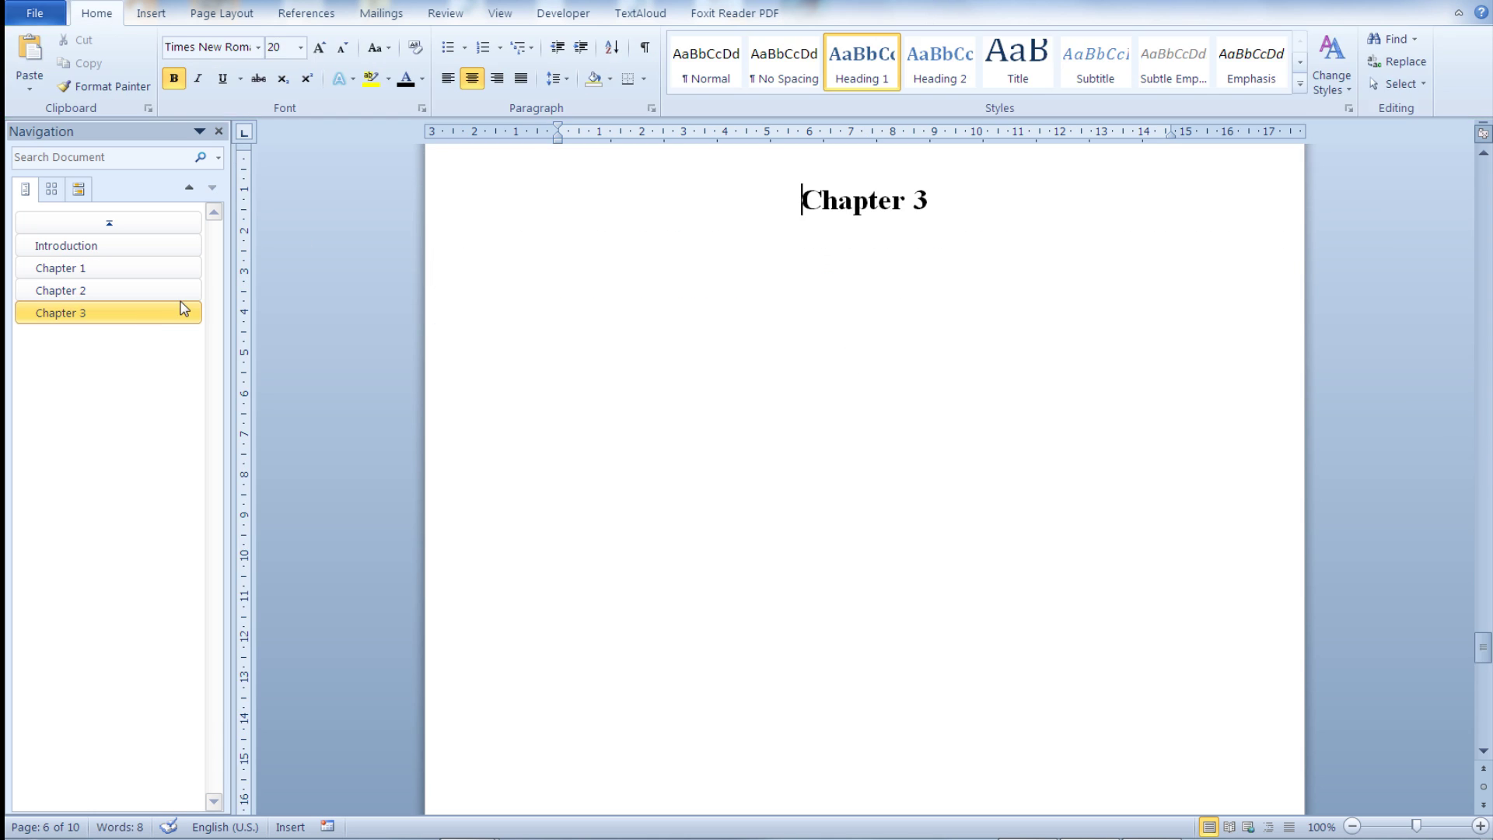
scroll(450, 283, "up", 3)
double_click(639, 301)
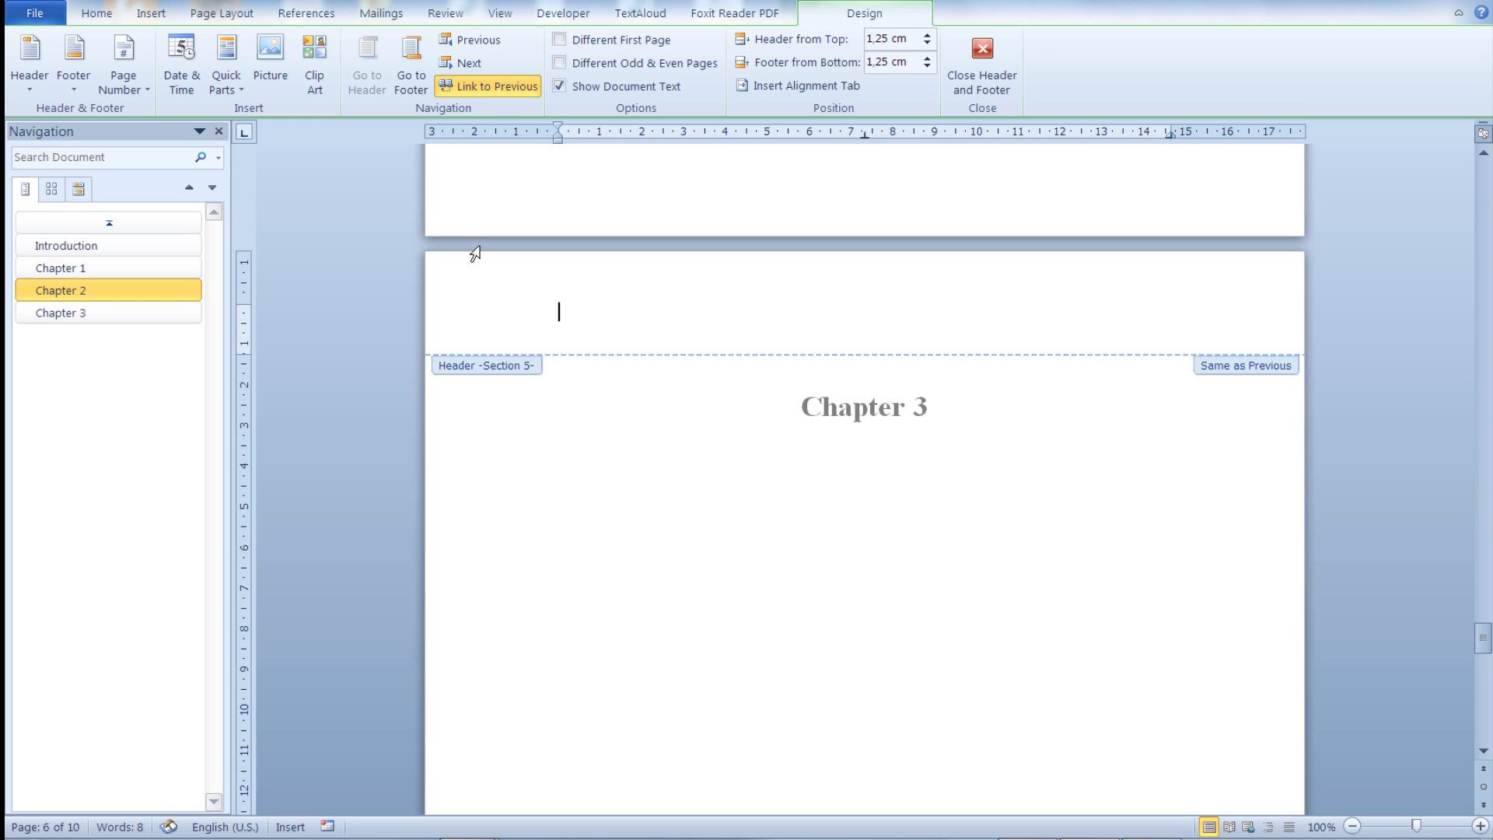
left_click(504, 90)
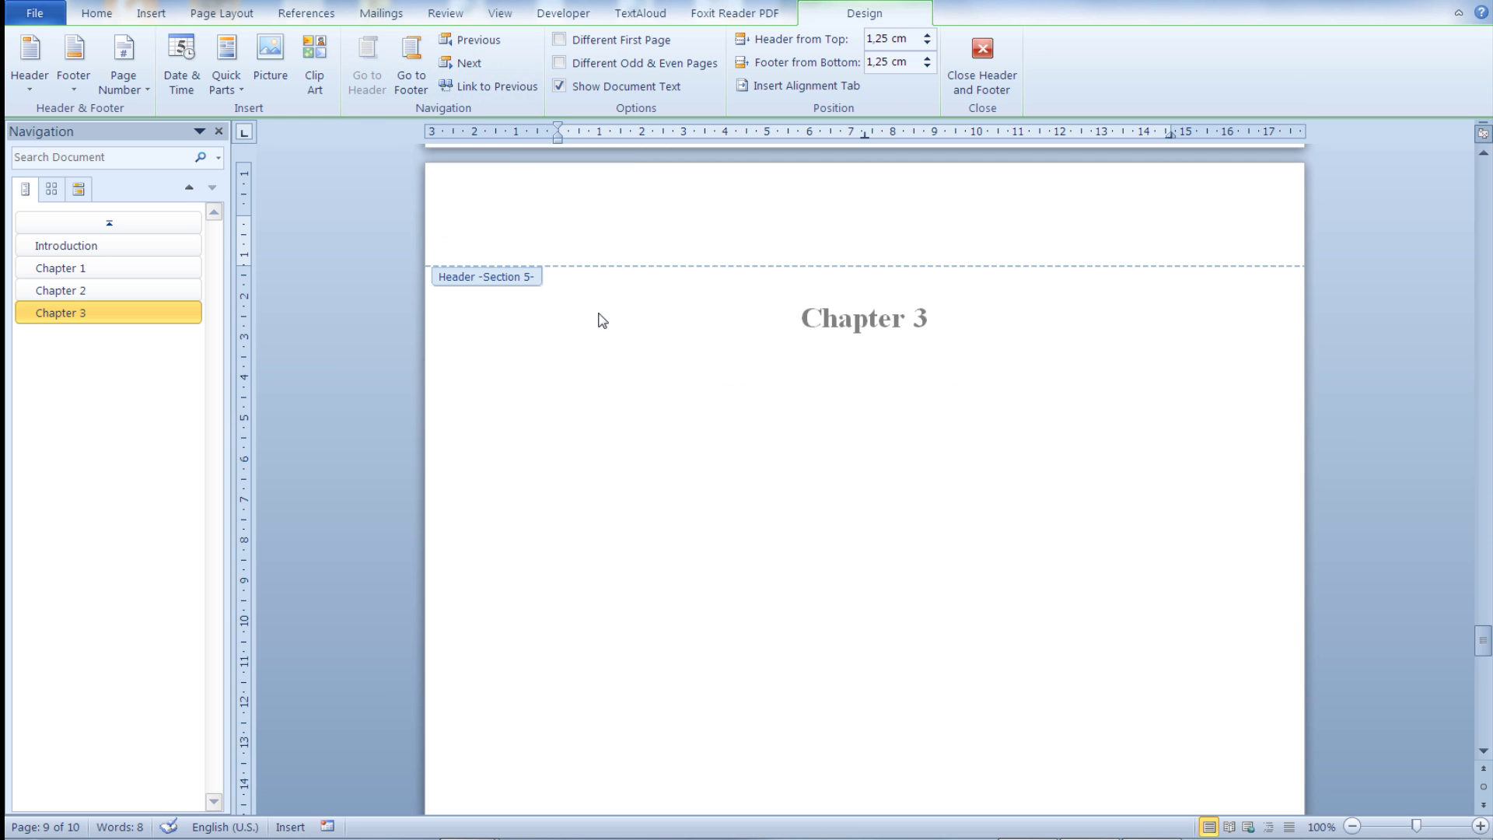
scroll(599, 320, "down", 1)
scroll(601, 323, "down", 3)
scroll(603, 326, "down", 3)
scroll(608, 333, "down", 2)
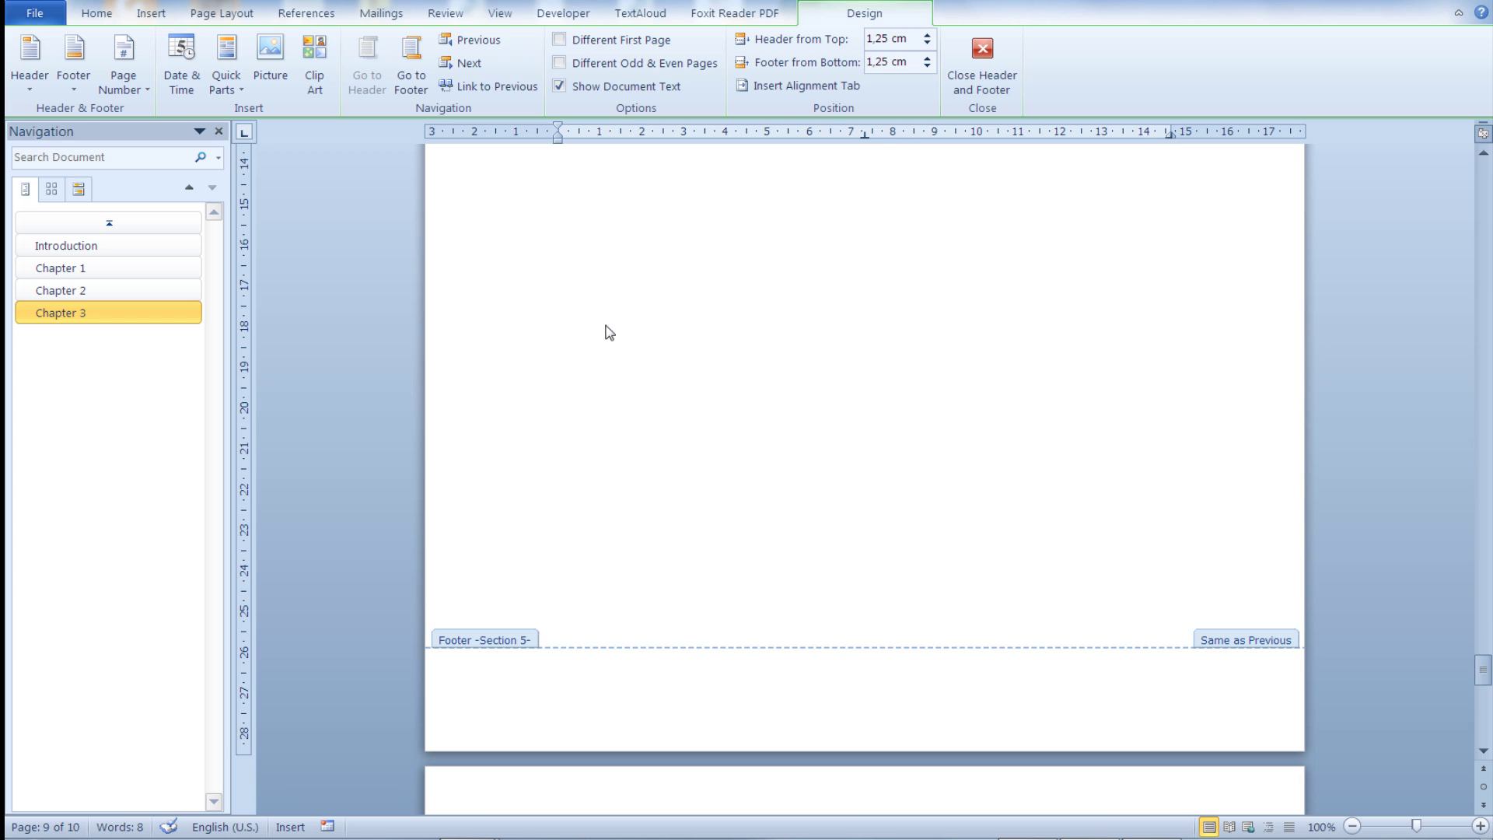
left_click(650, 685)
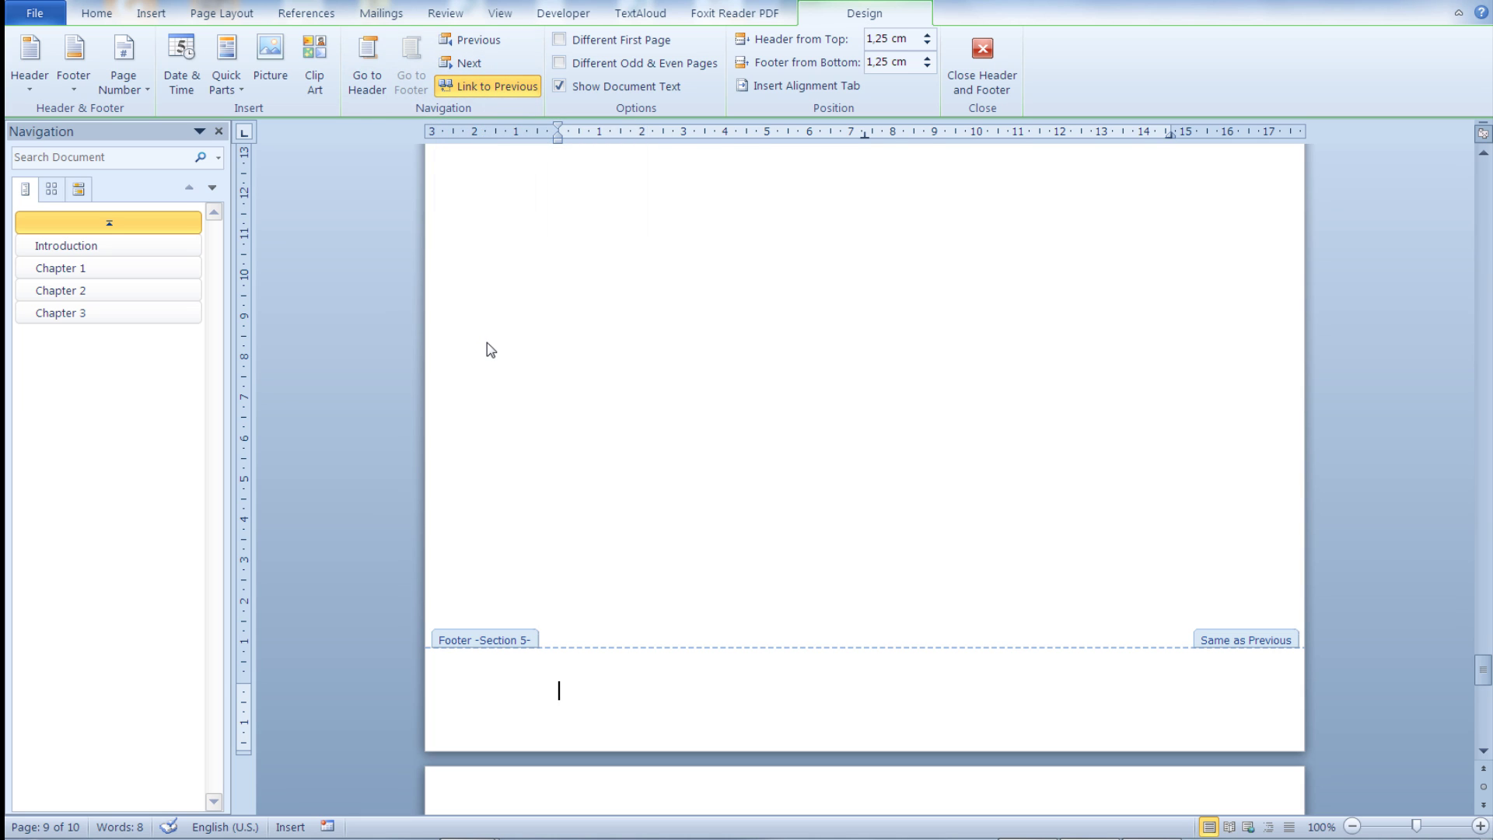
Leave footer editing by jumping to the Chapter 1 heading in the Navigation pane
left_click(116, 276)
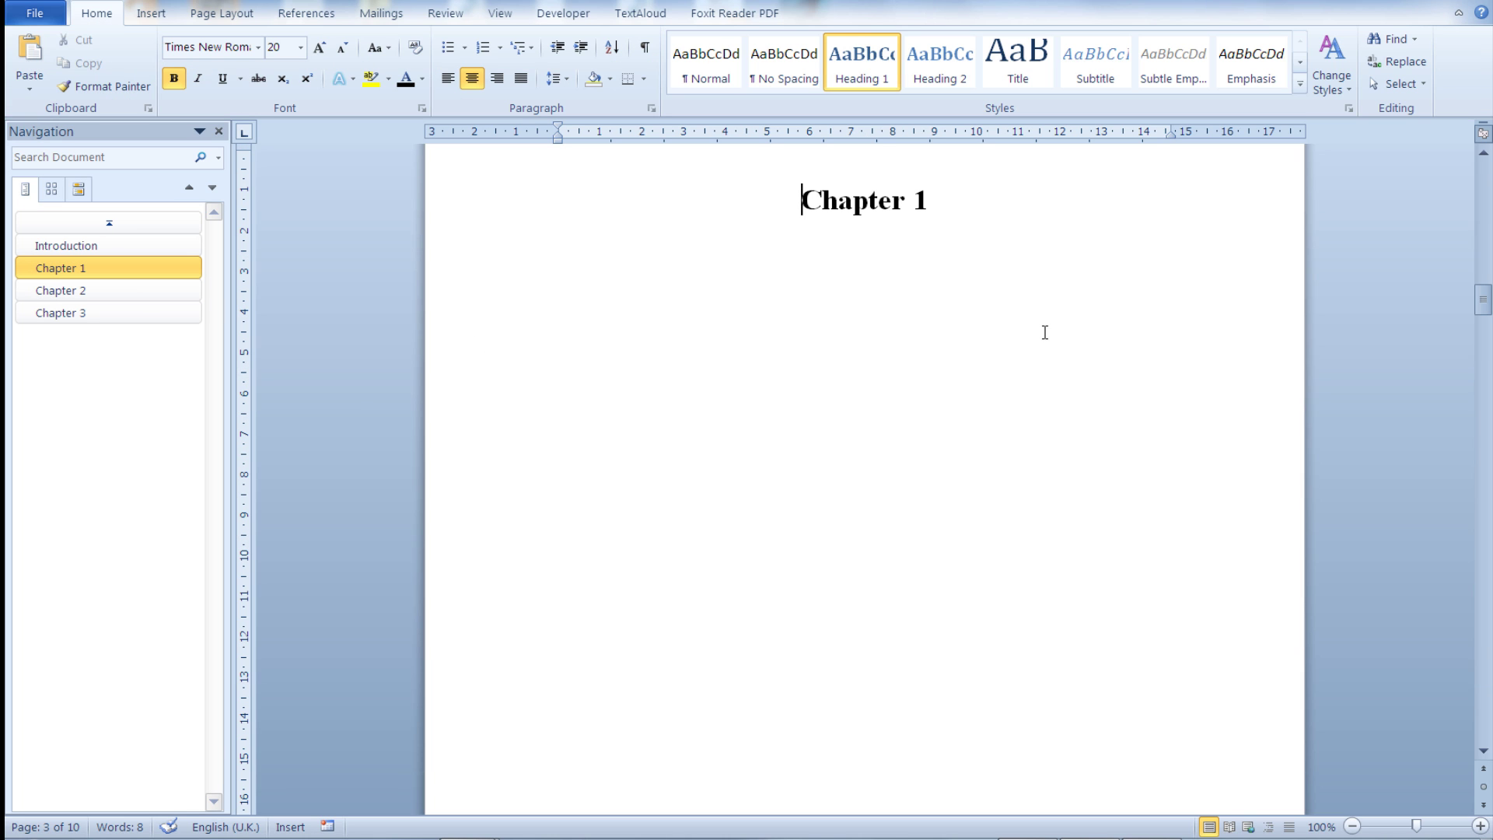
scroll(1016, 370, "up", 2)
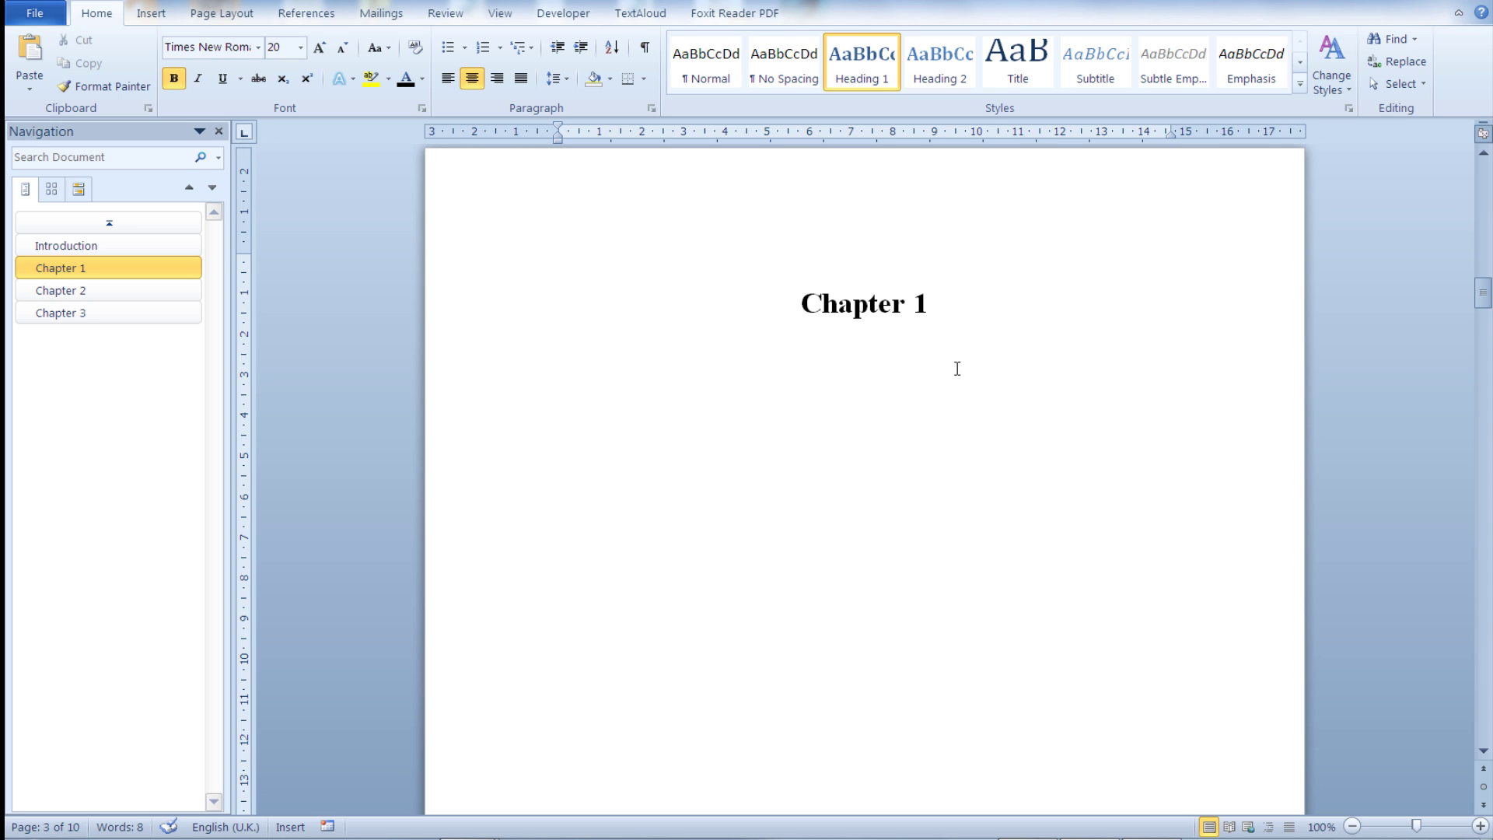
scroll(953, 366, "down", 1)
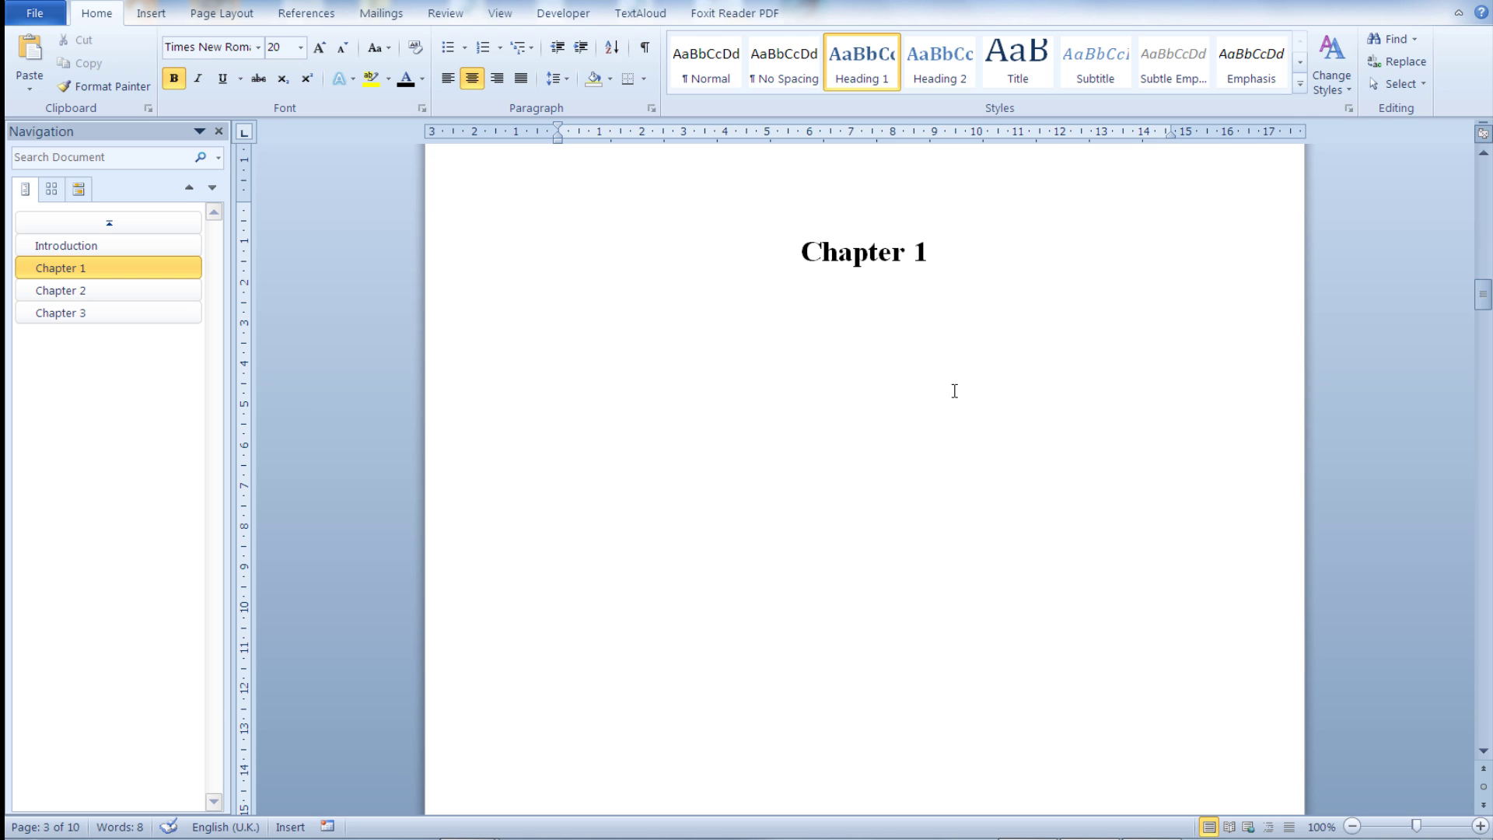
scroll(954, 391, "down", 2)
scroll(954, 391, "down", 10)
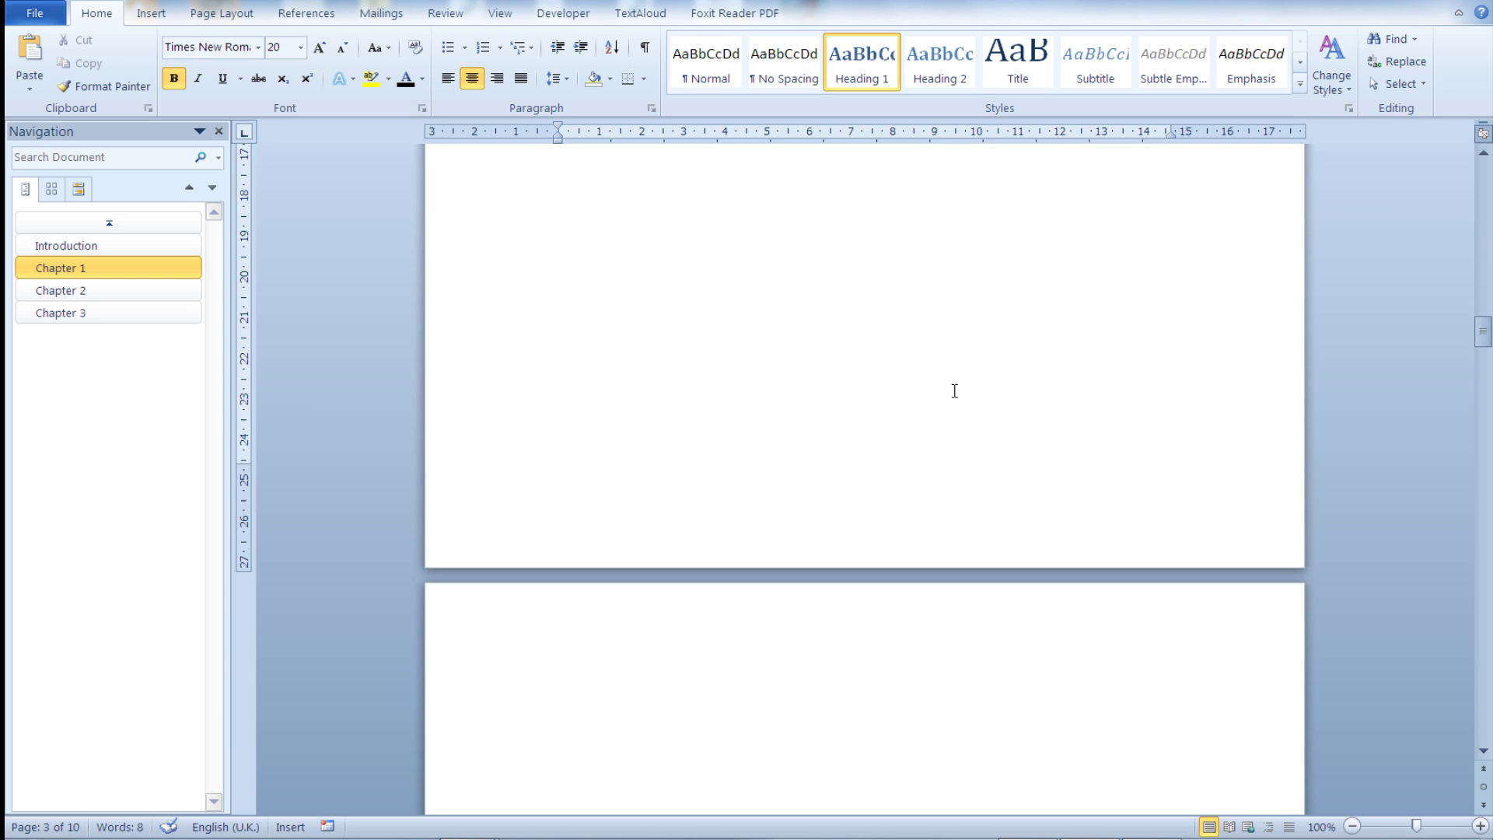
Set Different First Page for Chapter 1 and enter the header 'Title of Chapter 1' on its later pages
double_click(706, 524)
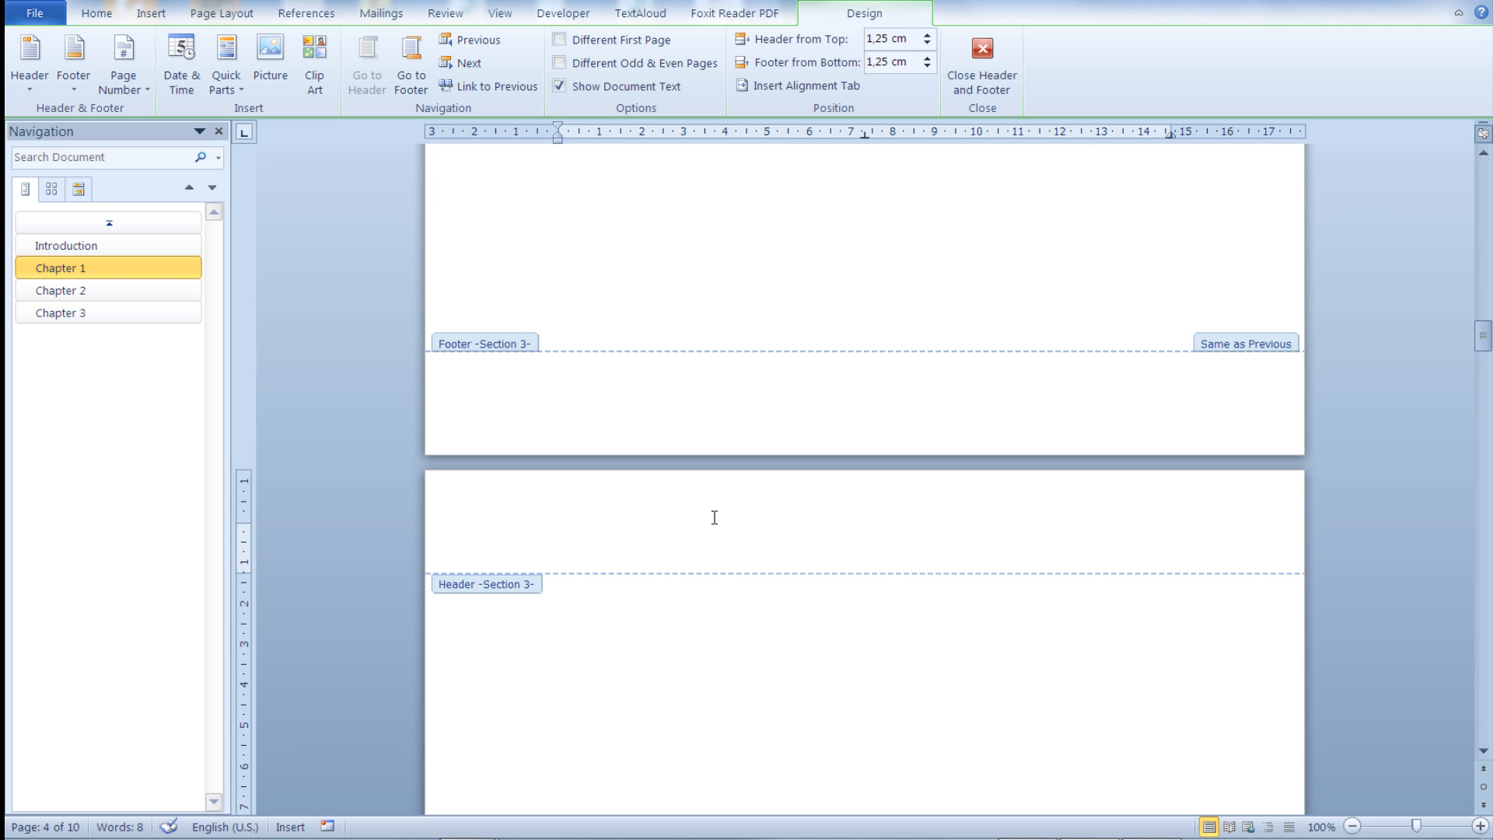
left_click(559, 41)
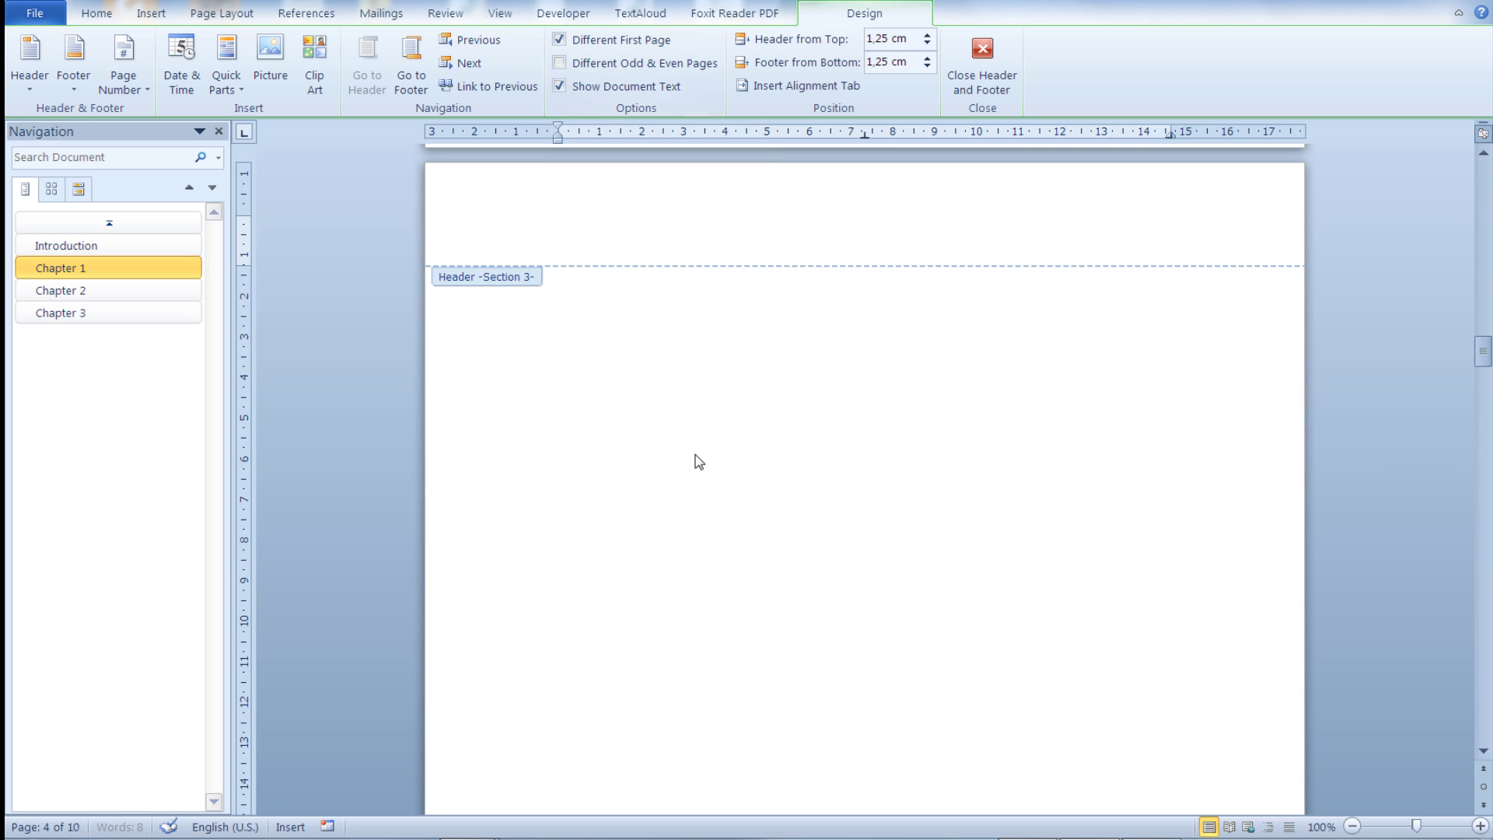
scroll(693, 455, "up", 2)
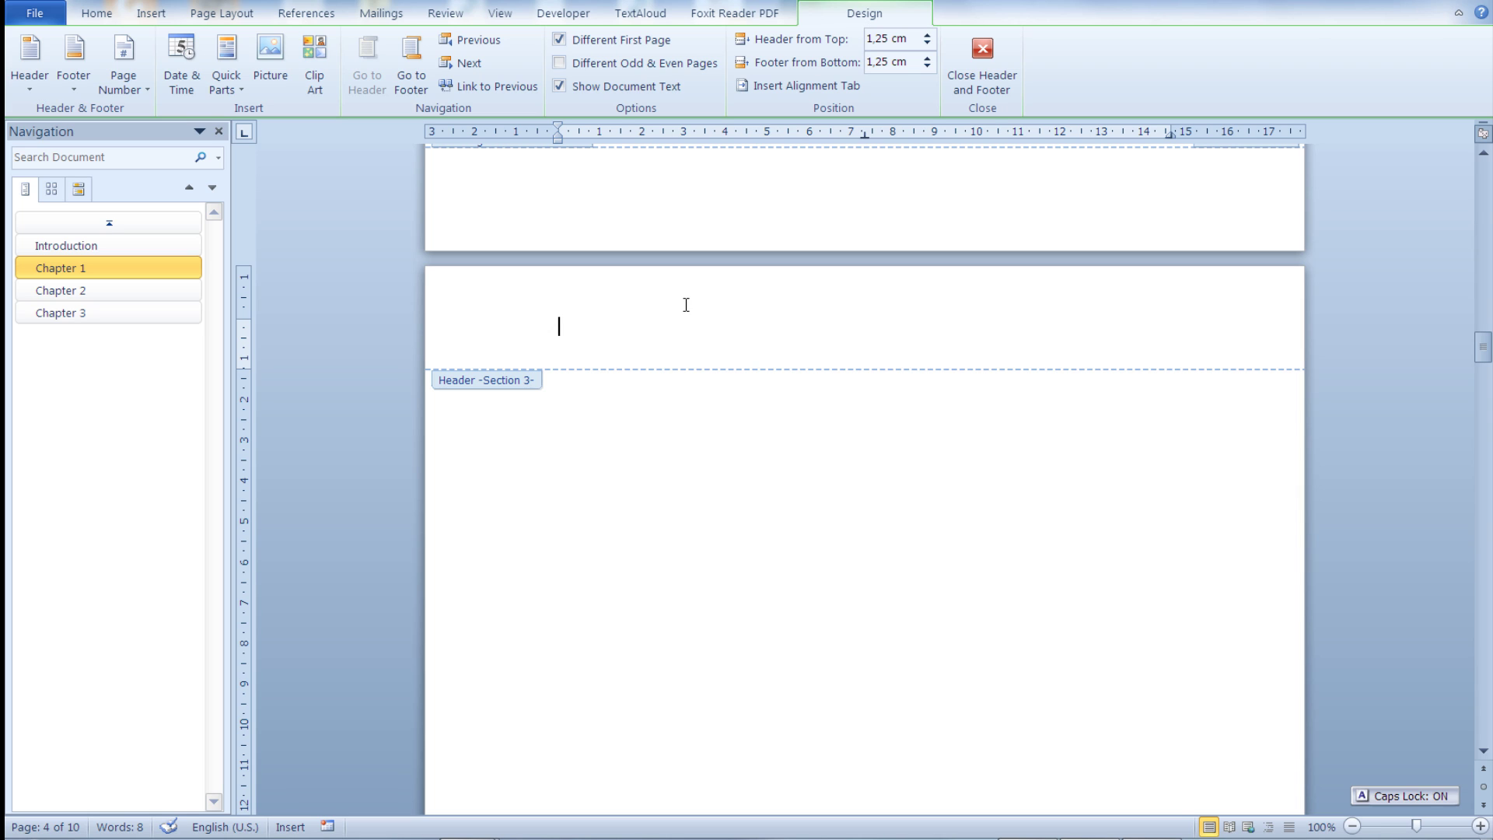
type("Title of")
key("Caps_Lock")
type("C")
key("Caps_Lock")
type("hapter")
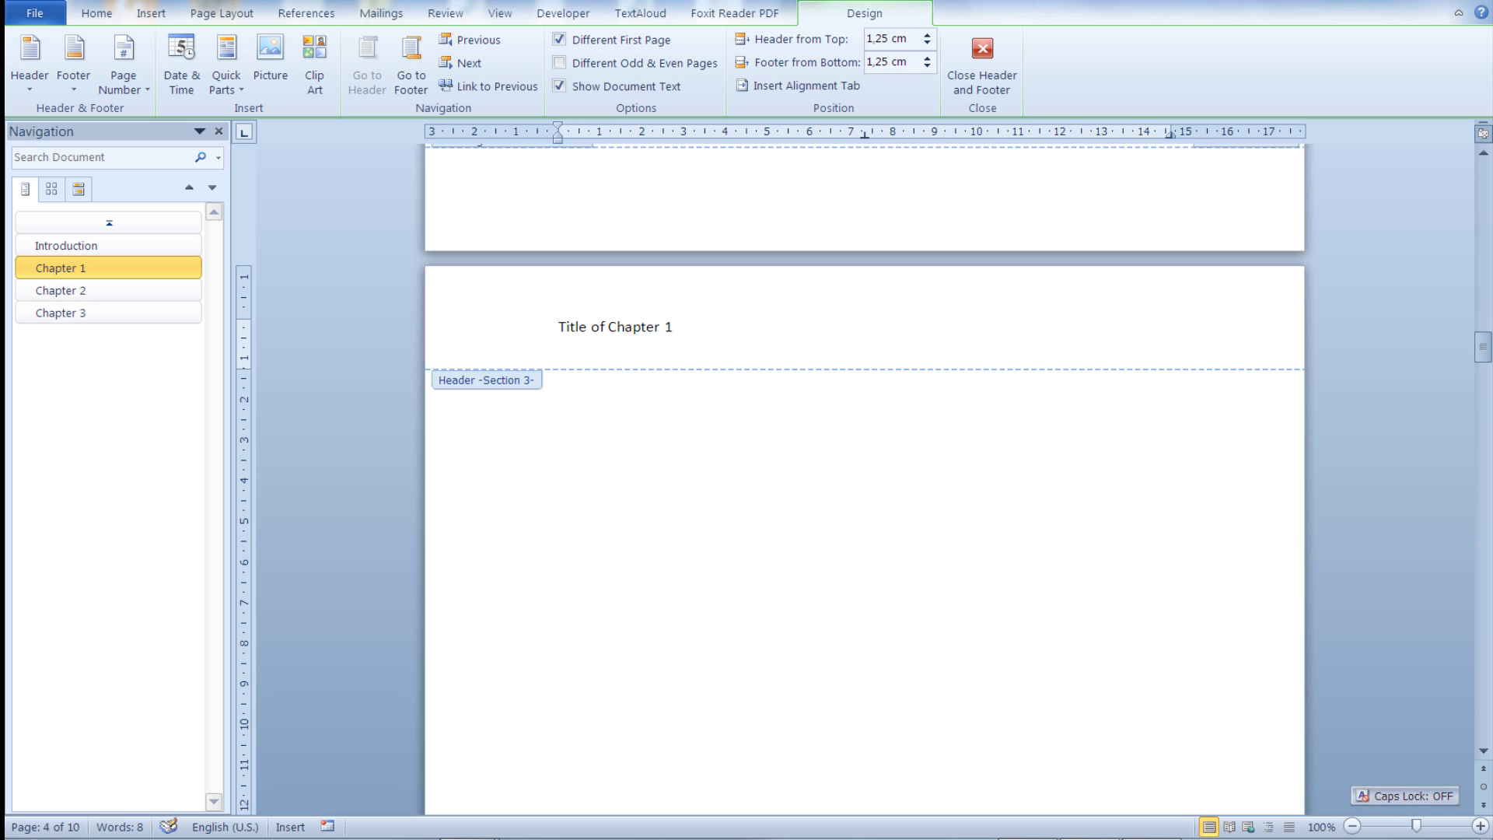
type(" 1")
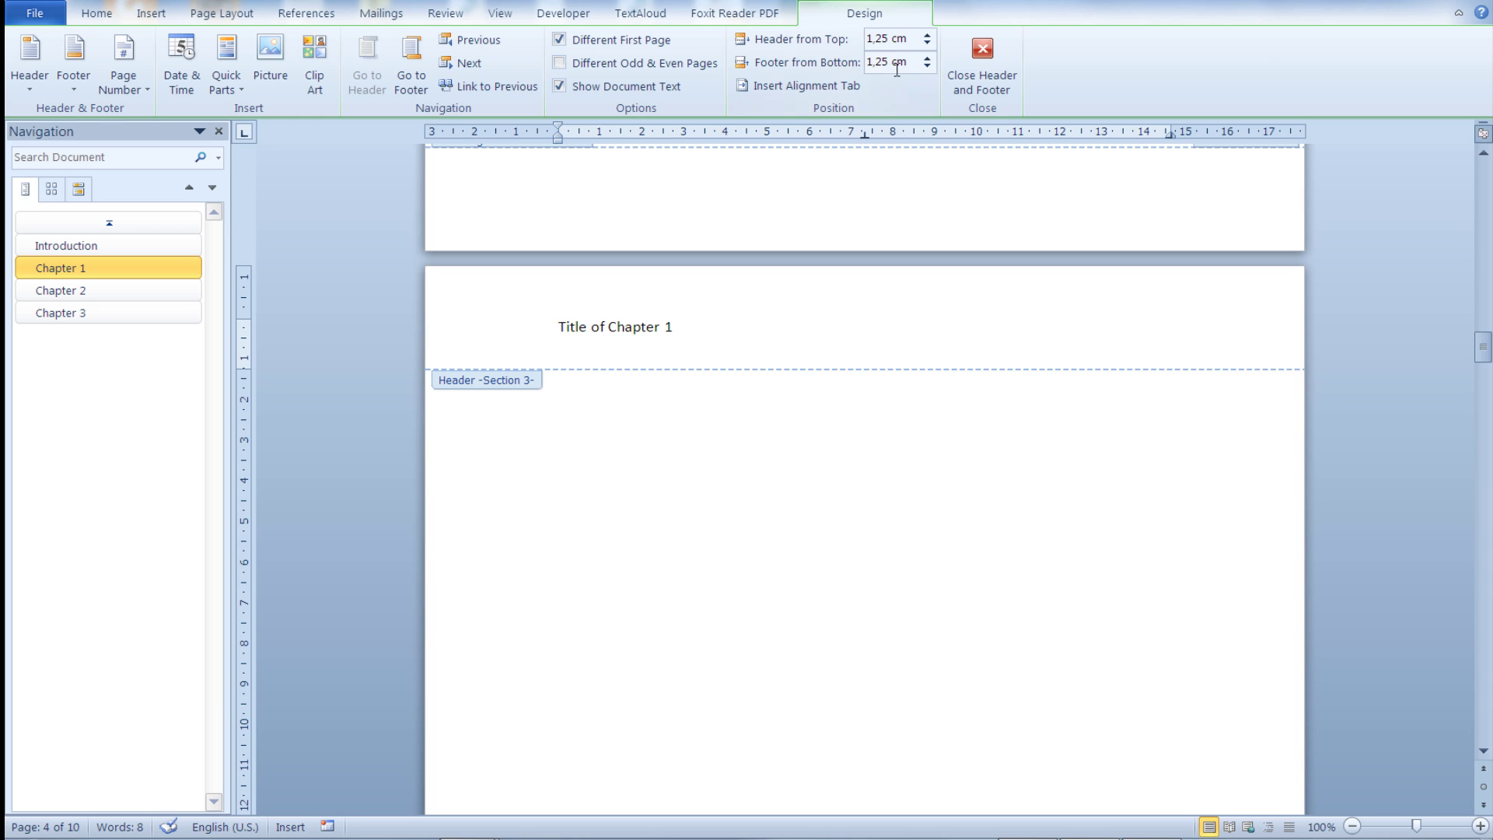
left_click(982, 65)
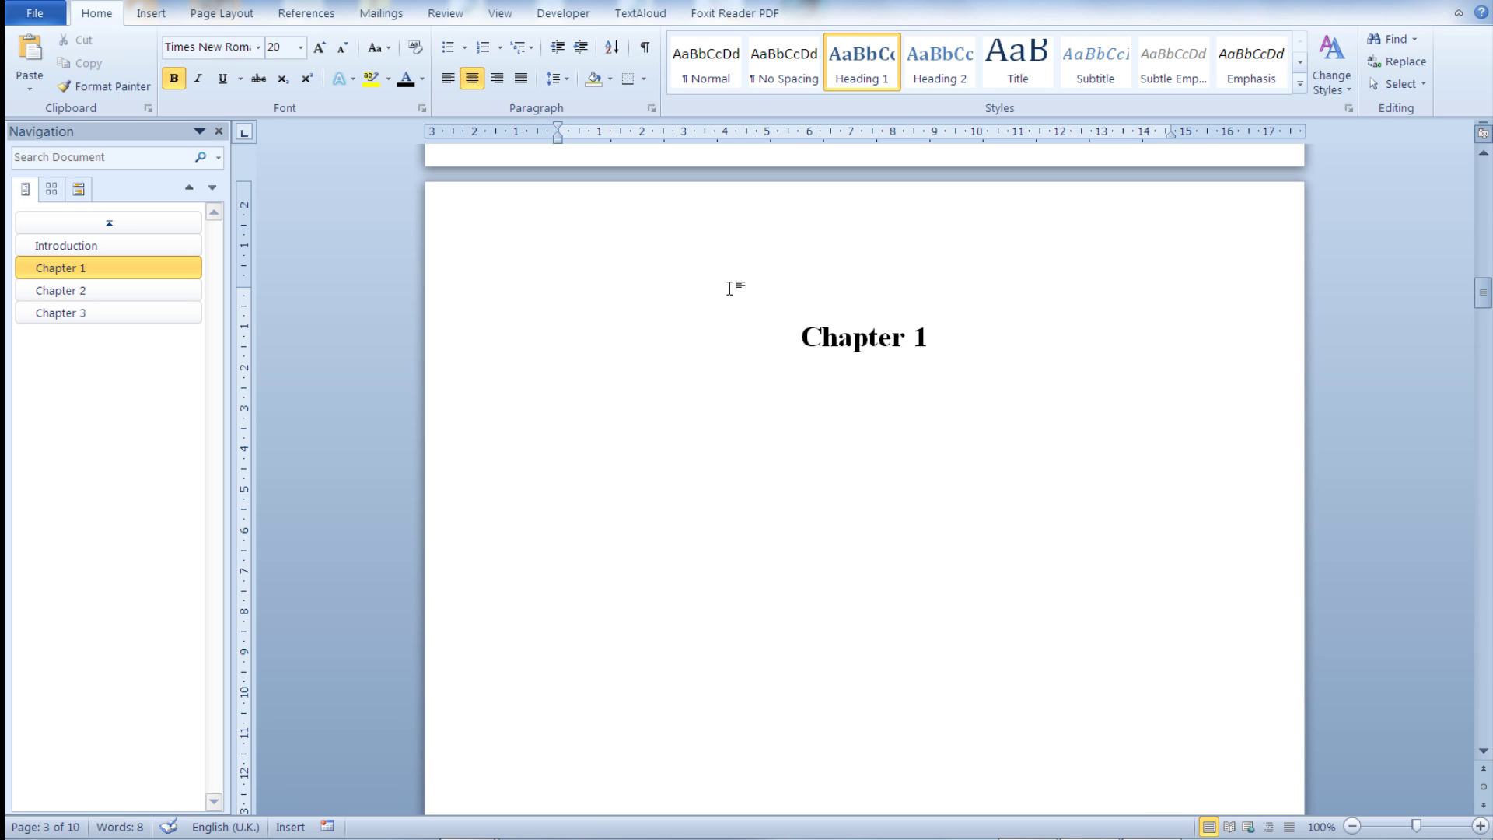
scroll(773, 385, "down", 8)
scroll(774, 386, "down", 7)
scroll(723, 420, "down", 1)
scroll(671, 459, "down", 3)
scroll(671, 456, "down", 2)
scroll(671, 456, "down", 1)
scroll(672, 456, "down", 10)
scroll(673, 456, "down", 1)
scroll(688, 450, "down", 3)
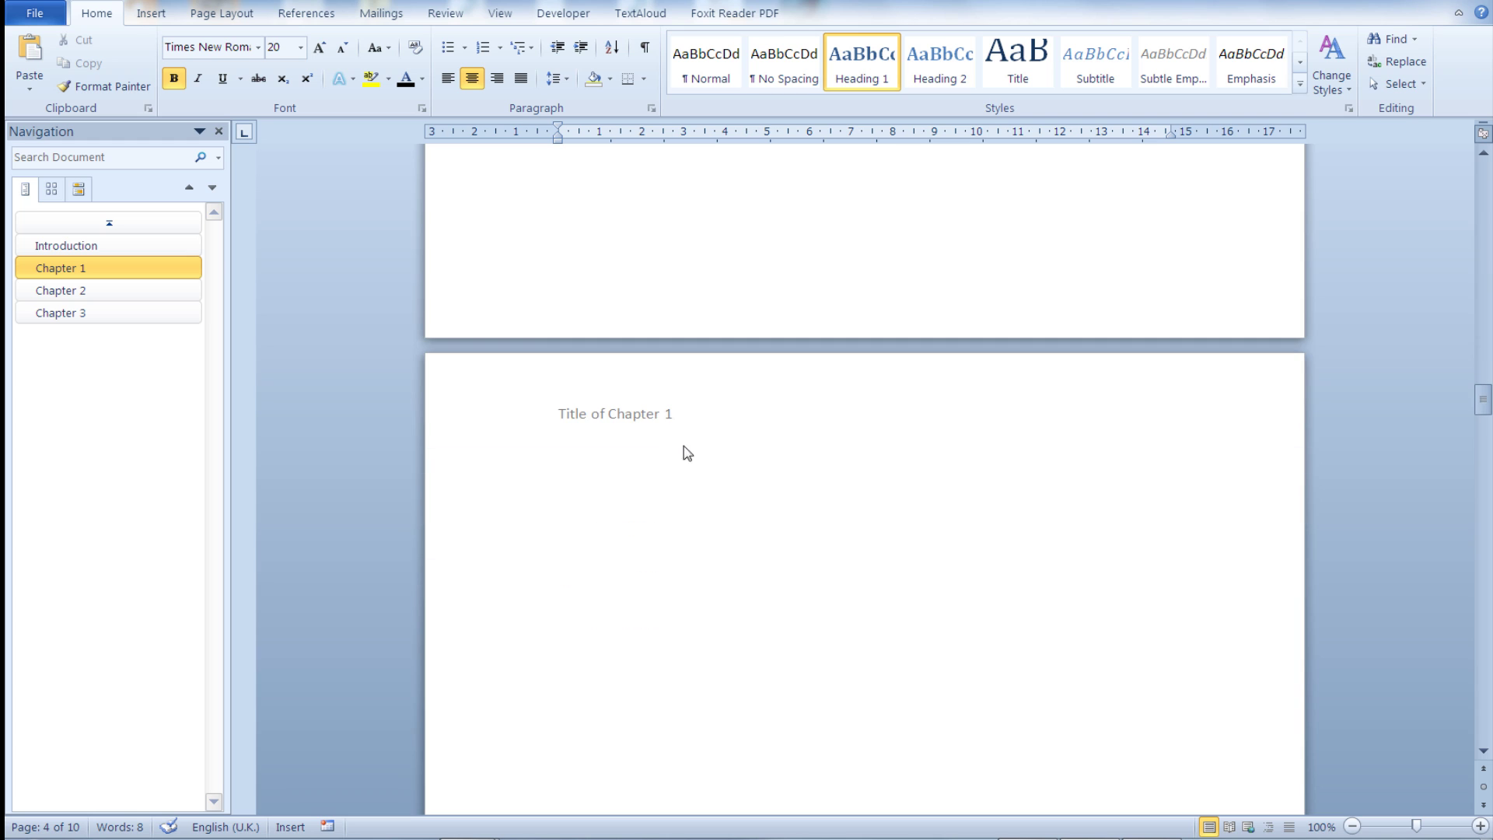
scroll(681, 418, "down", 1)
scroll(682, 417, "down", 1)
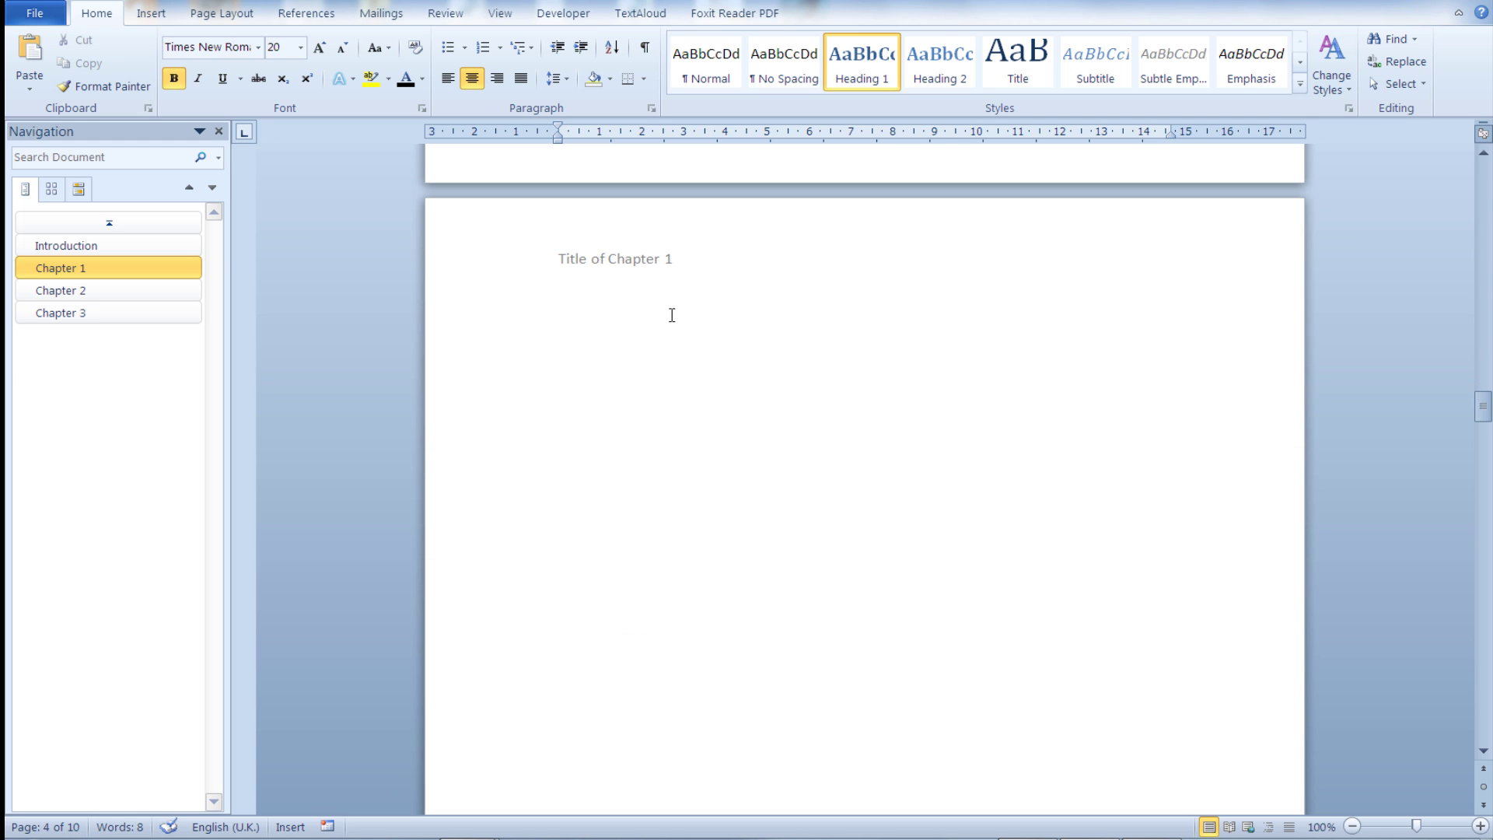
scroll(714, 271, "down", 1)
scroll(714, 270, "down", 2)
scroll(715, 271, "down", 3)
scroll(714, 270, "down", 2)
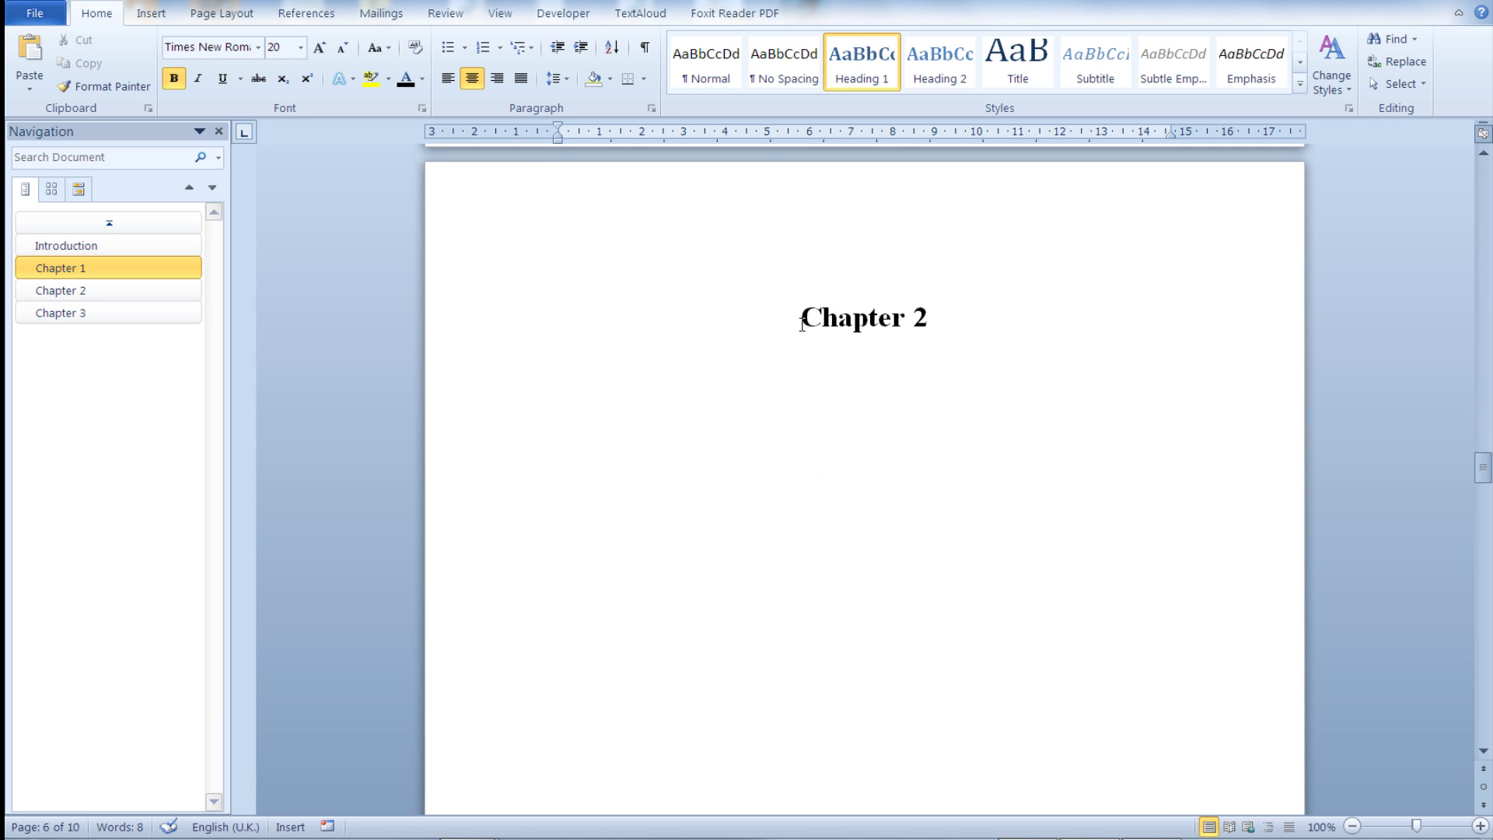
scroll(801, 324, "down", 1)
scroll(801, 323, "down", 1)
scroll(801, 324, "down", 5)
scroll(801, 322, "down", 5)
scroll(802, 323, "down", 3)
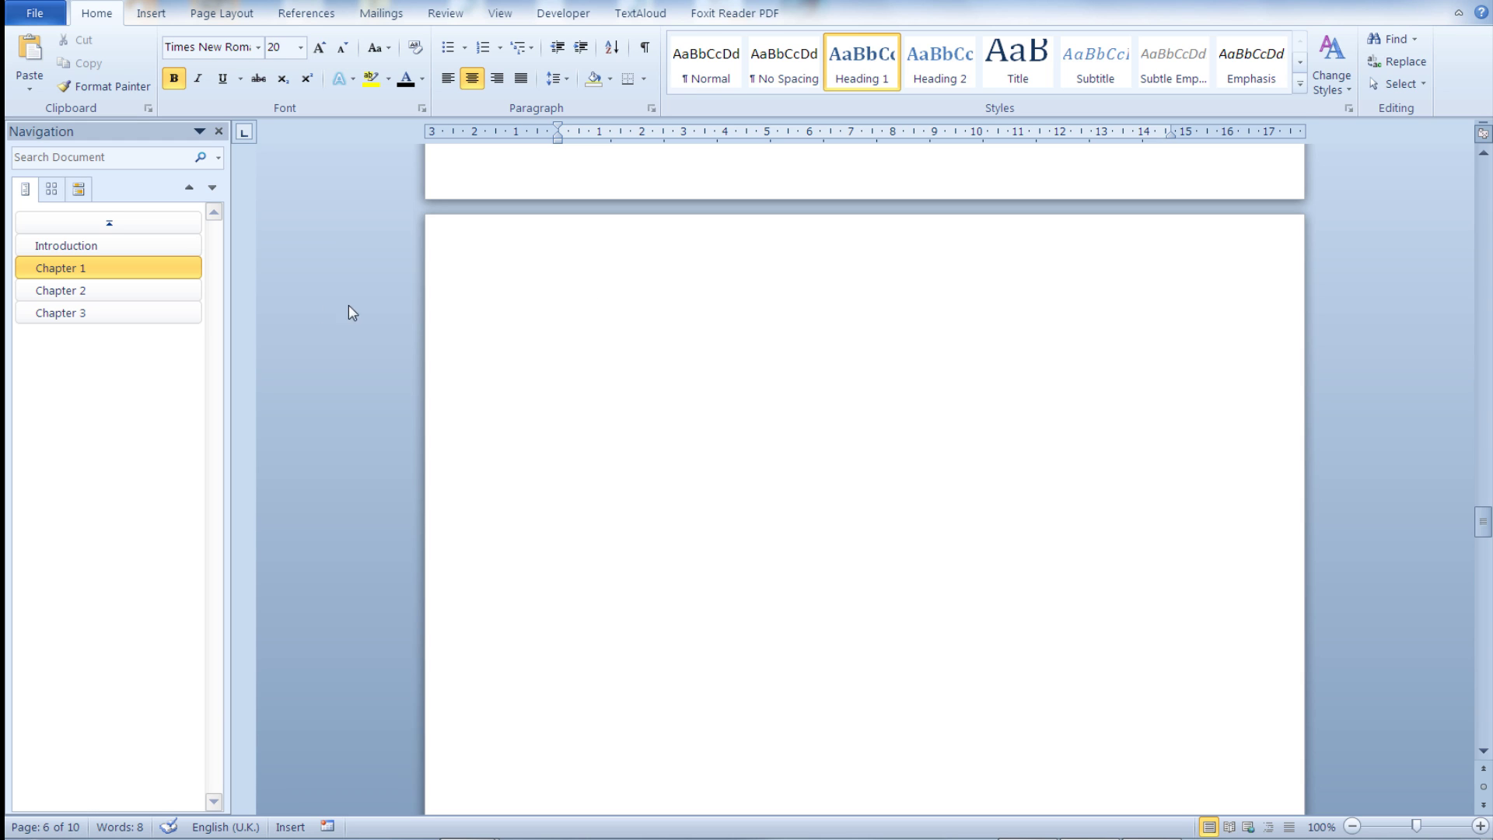
scroll(986, 370, "up", 1)
Set Different First Page for Chapter 2 and enter the header 'Title of Chapter 2' on its later pages
double_click(706, 336)
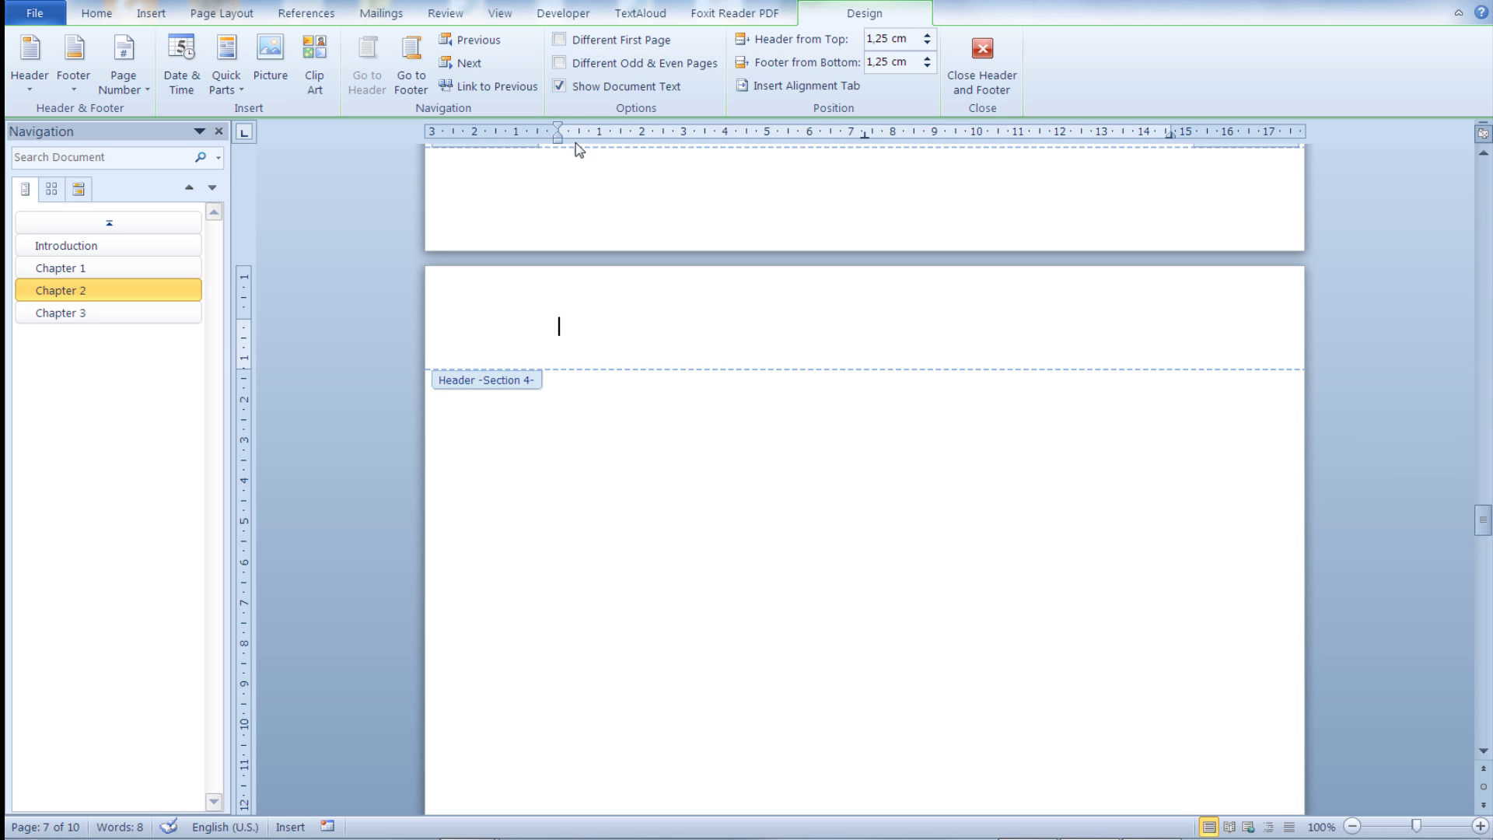
left_click(559, 40)
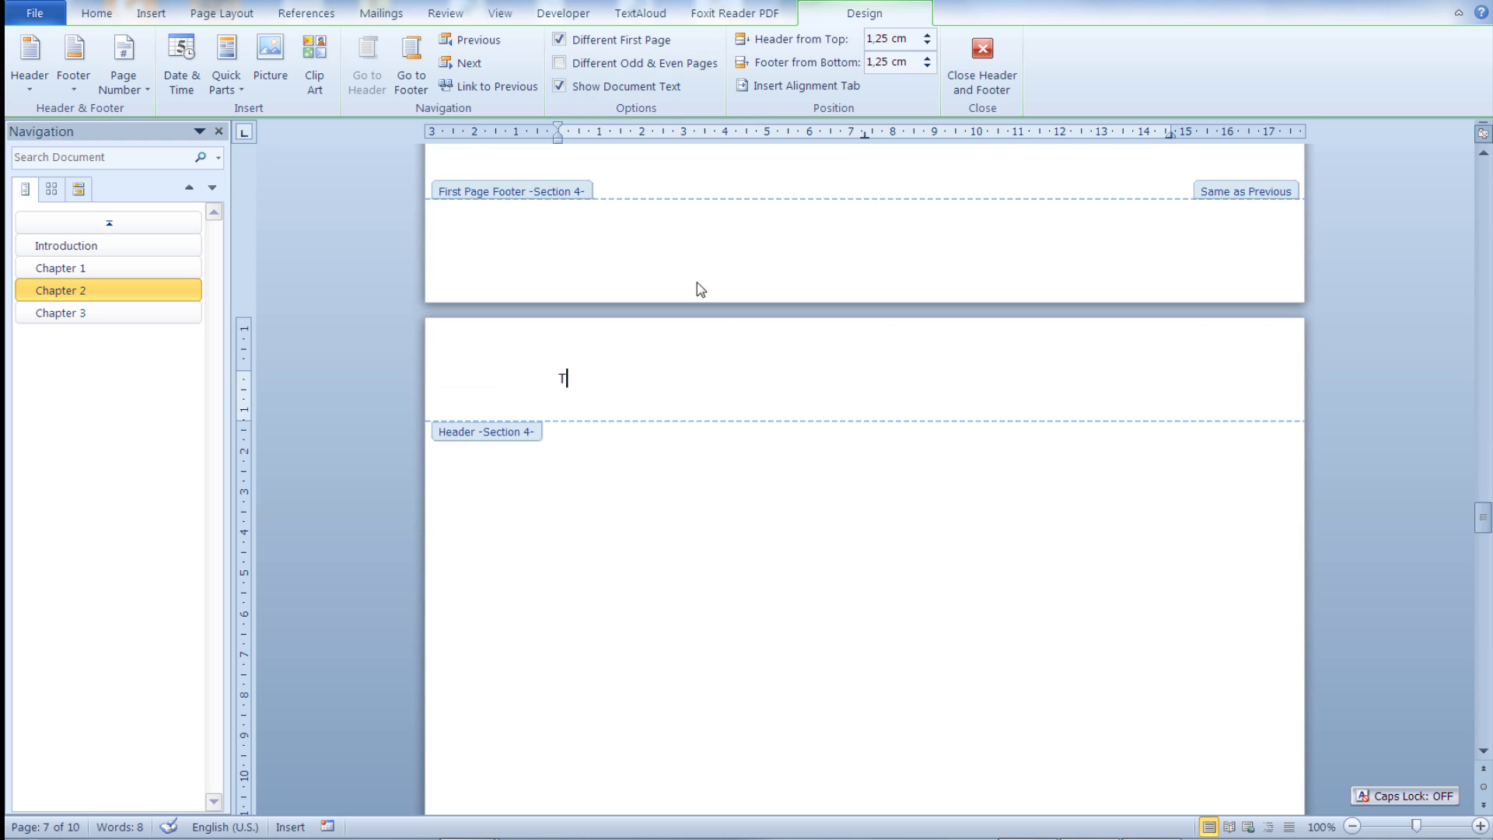
type("Title of C")
key("Caps_Lock")
type("hapter 2")
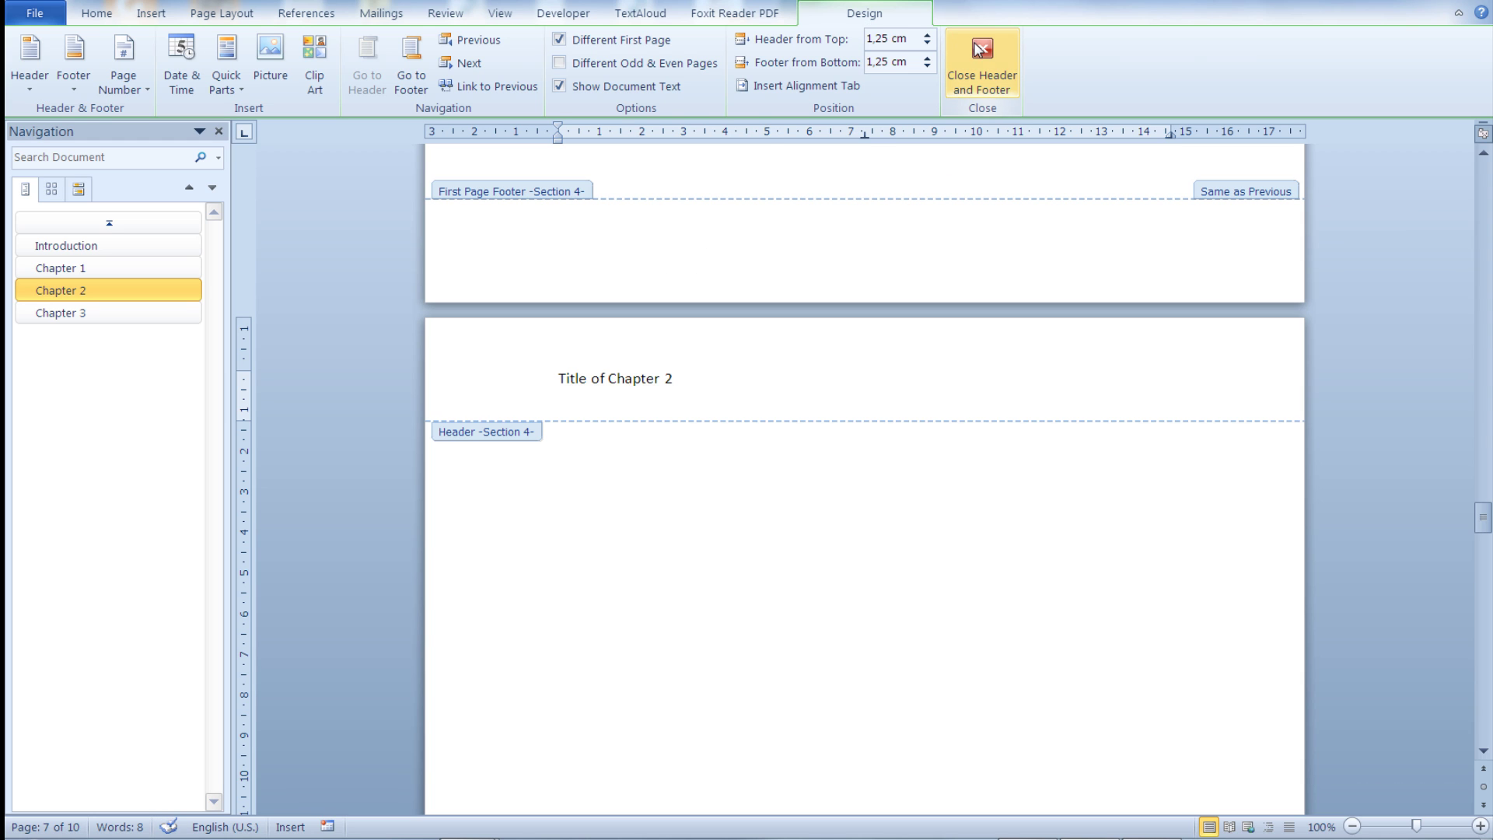
Close header editing and review the Chapter 2 and Chapter 3 pages from the Navigation pane
left_click(959, 42)
scroll(921, 397, "down", 5)
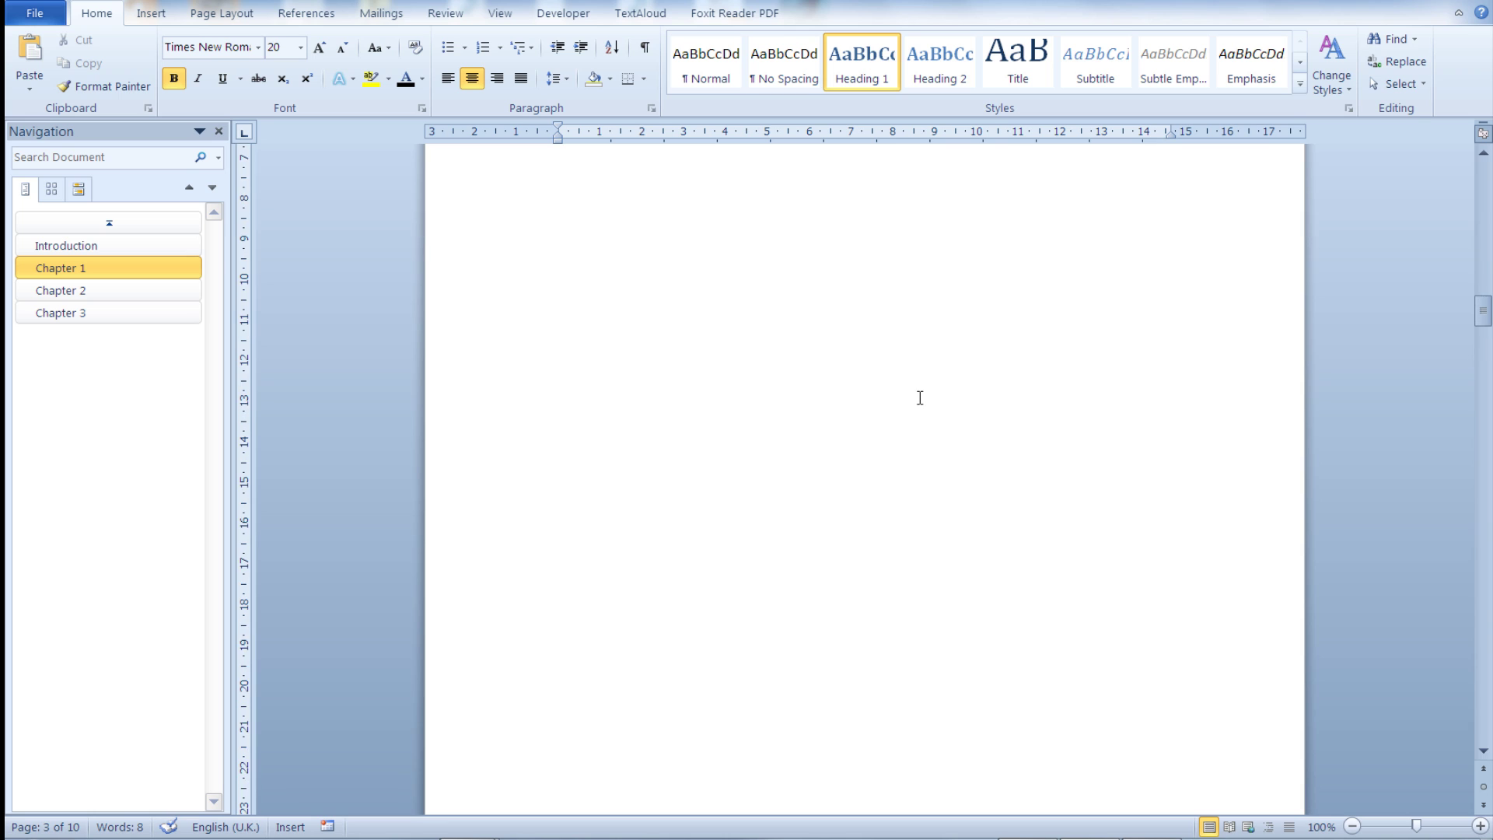
scroll(921, 396, "down", 5)
scroll(690, 406, "down", 1)
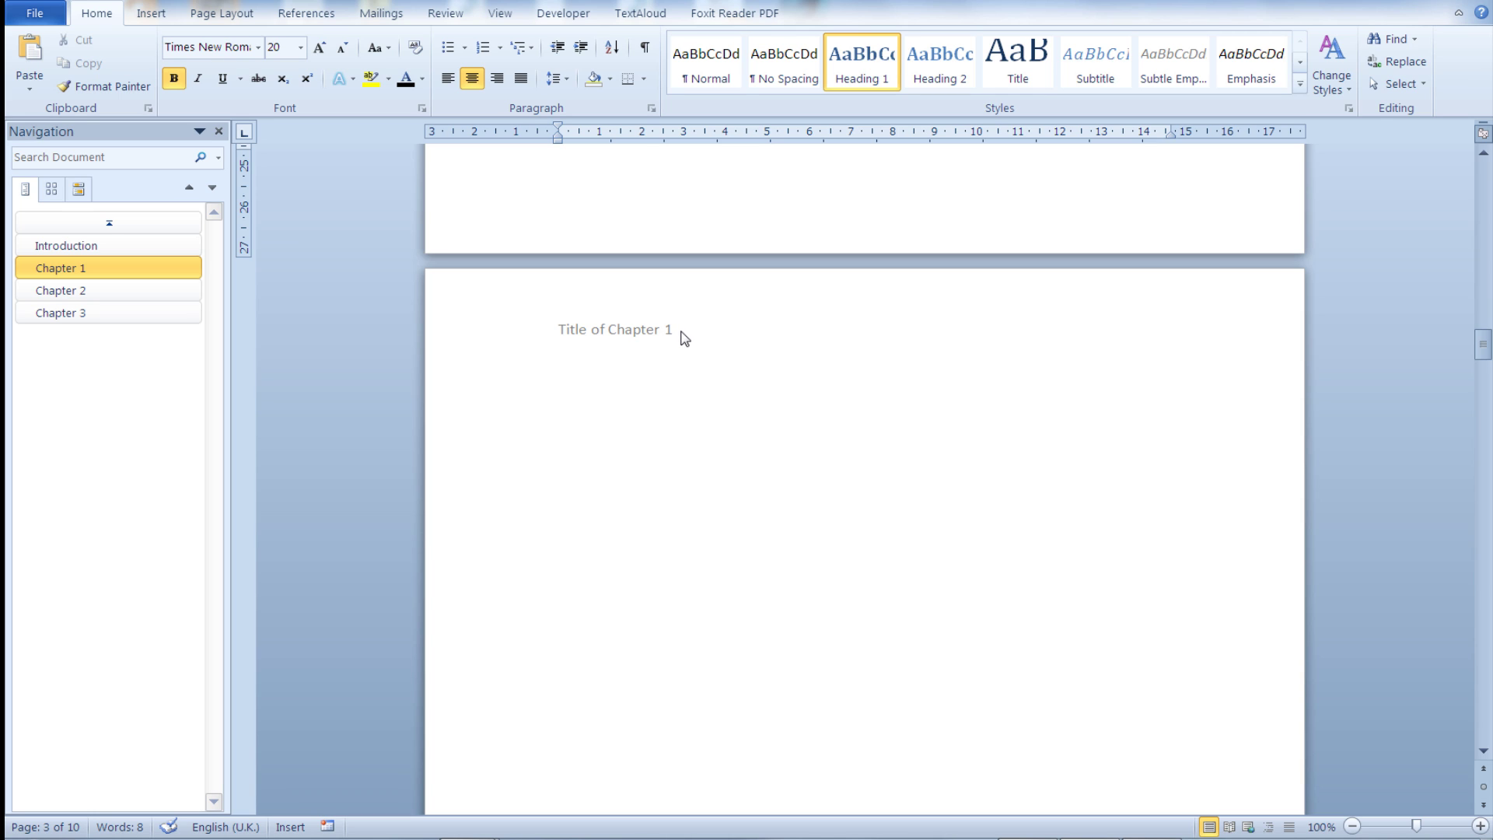
scroll(683, 338, "down", 1)
scroll(683, 336, "down", 1)
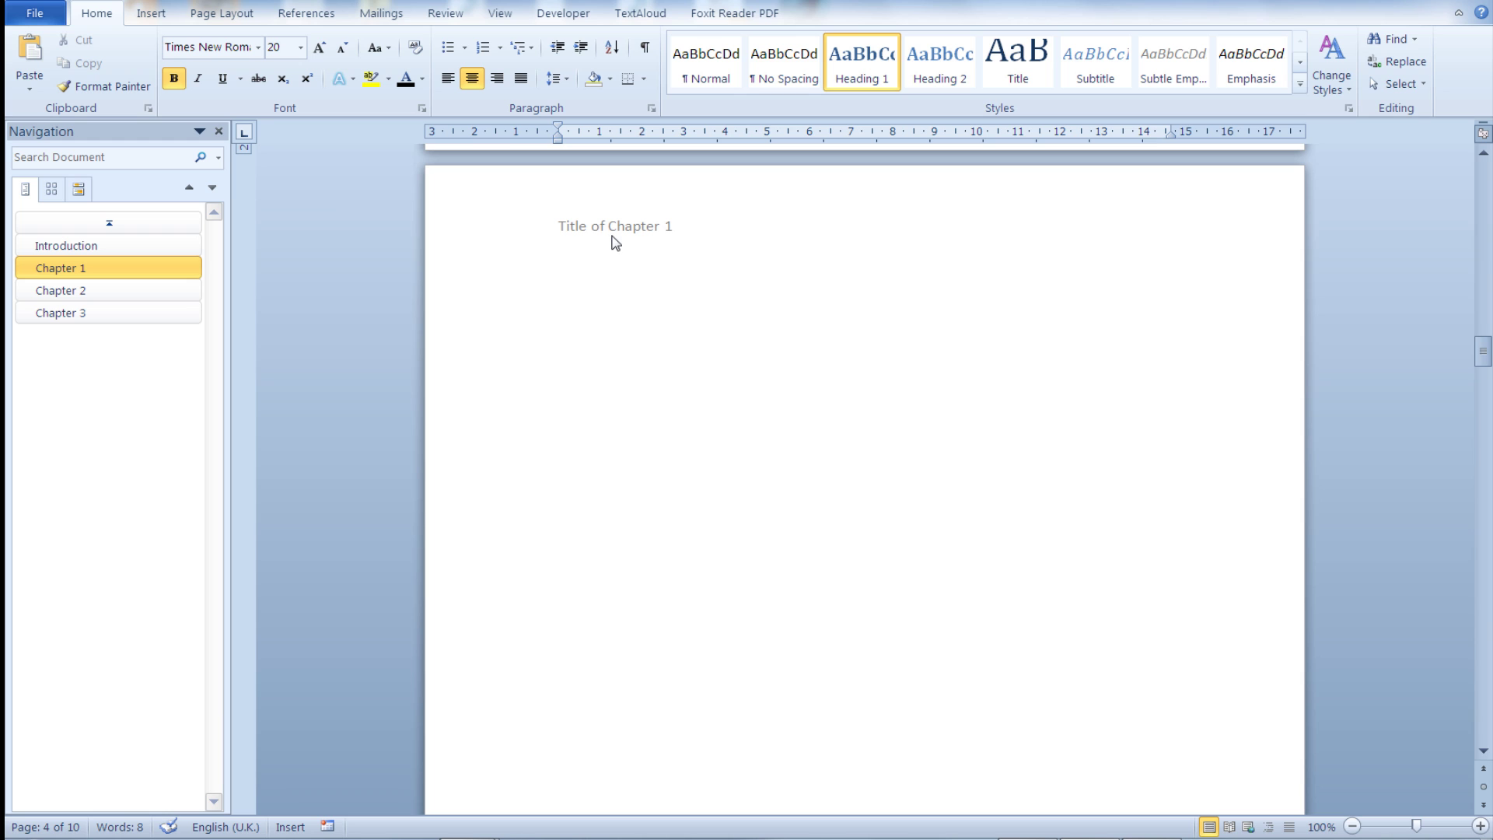
left_click(150, 290)
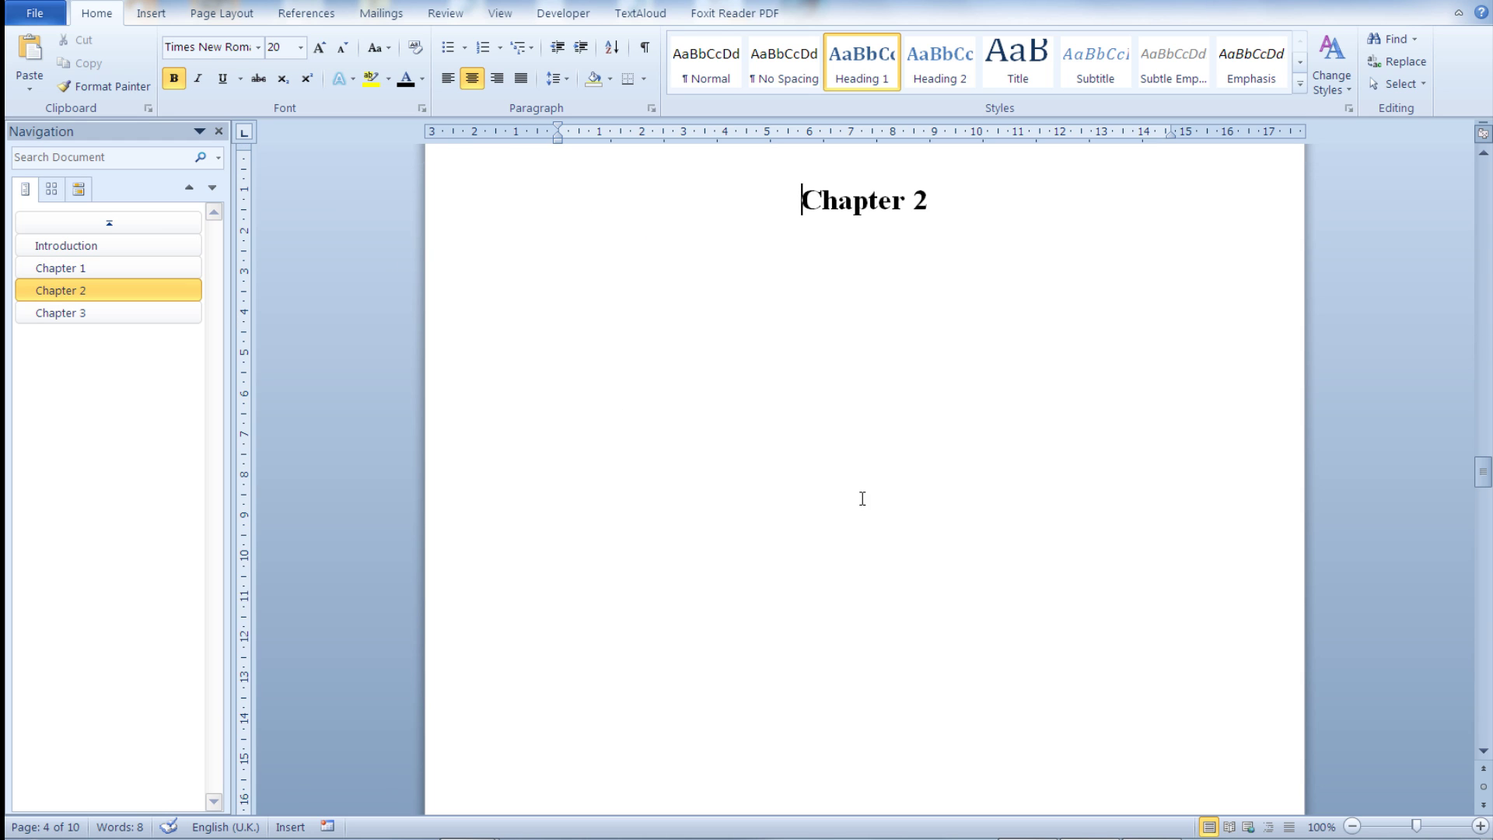
scroll(863, 501, "down", 10)
scroll(845, 500, "down", 5)
scroll(671, 499, "down", 4)
scroll(672, 500, "down", 1)
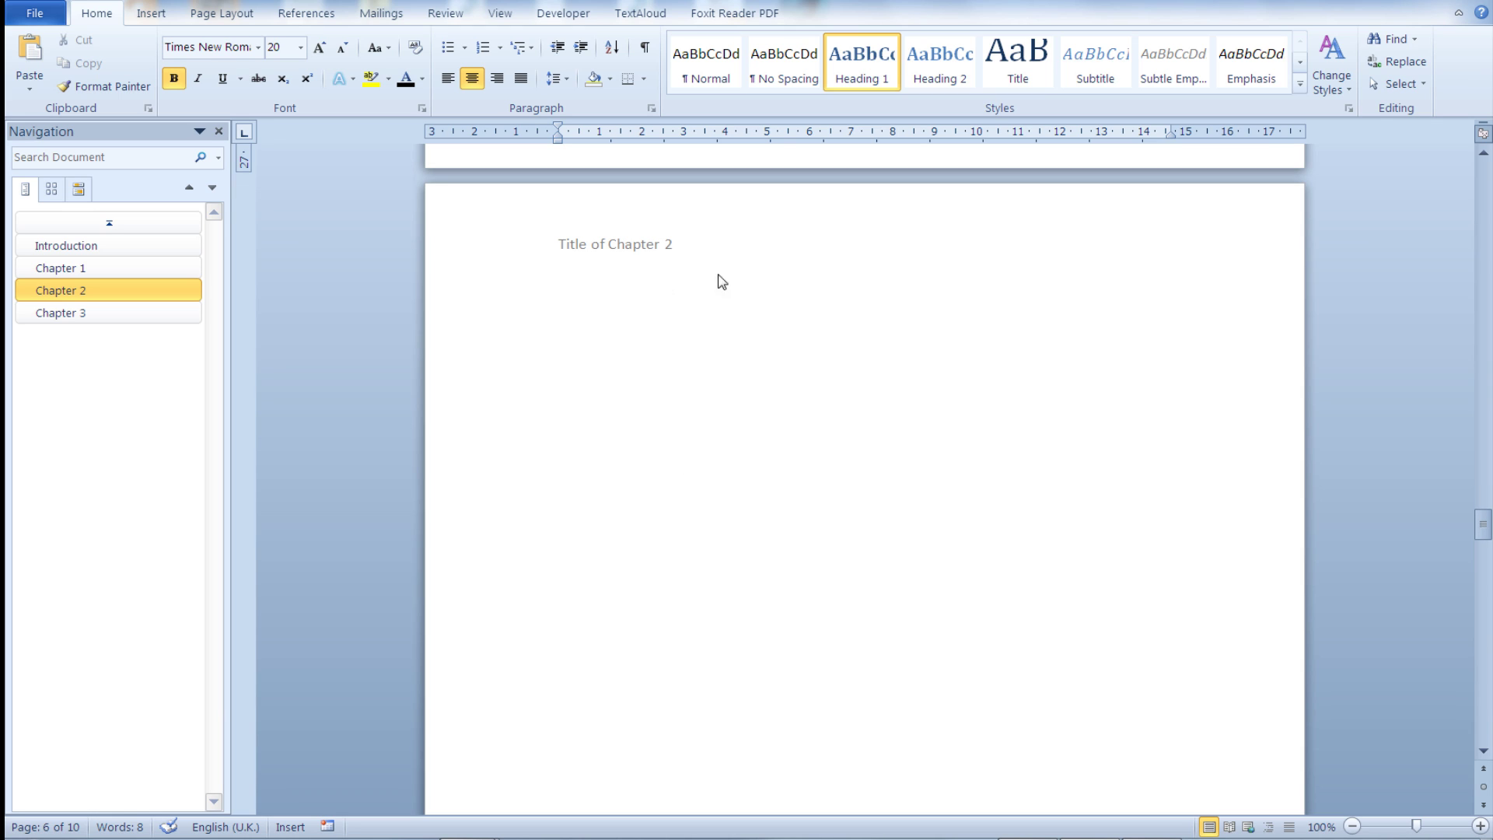
left_click(135, 315)
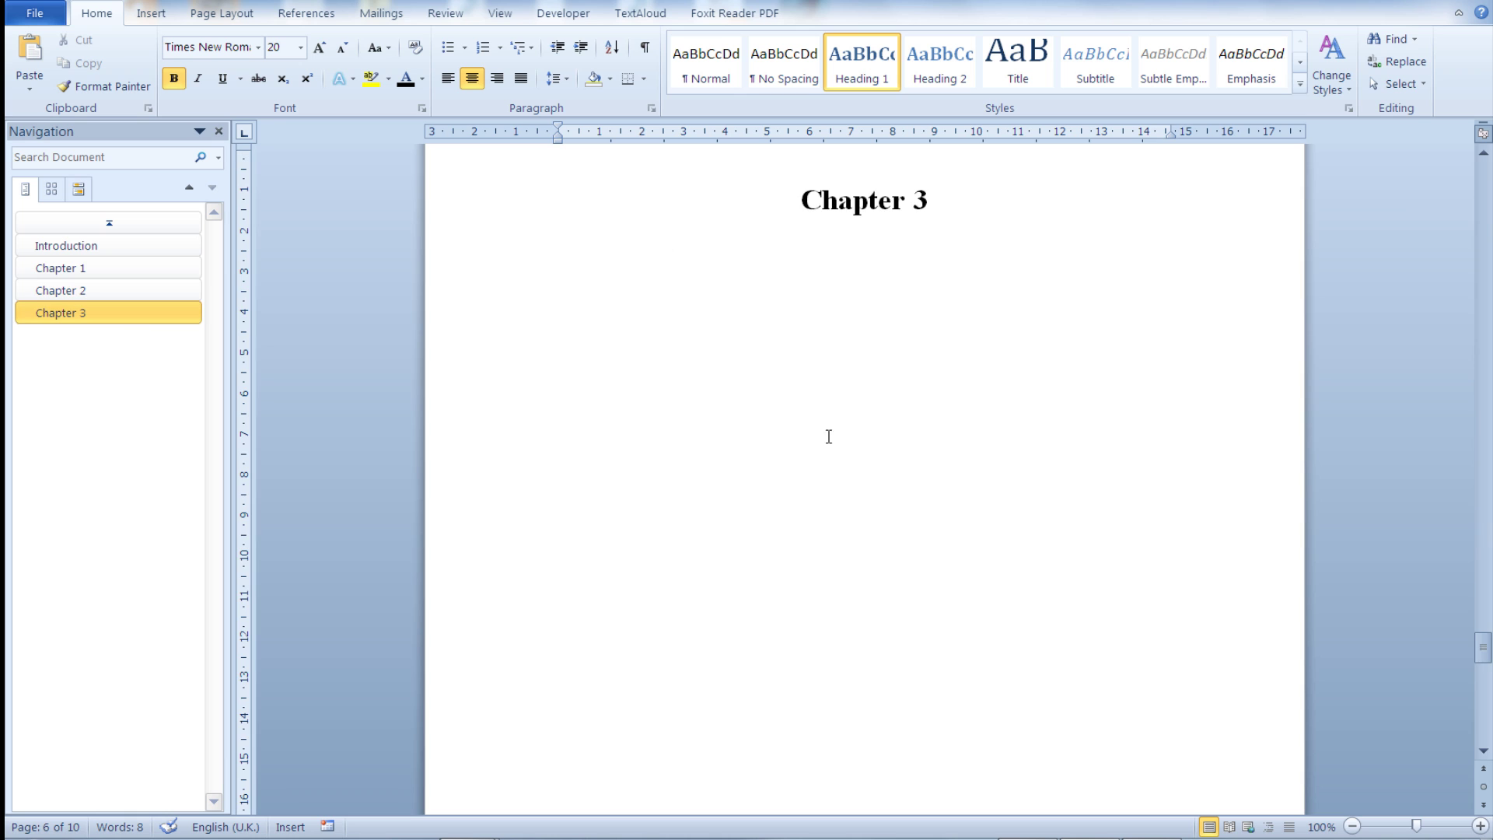
scroll(810, 456, "down", 6)
scroll(808, 457, "down", 7)
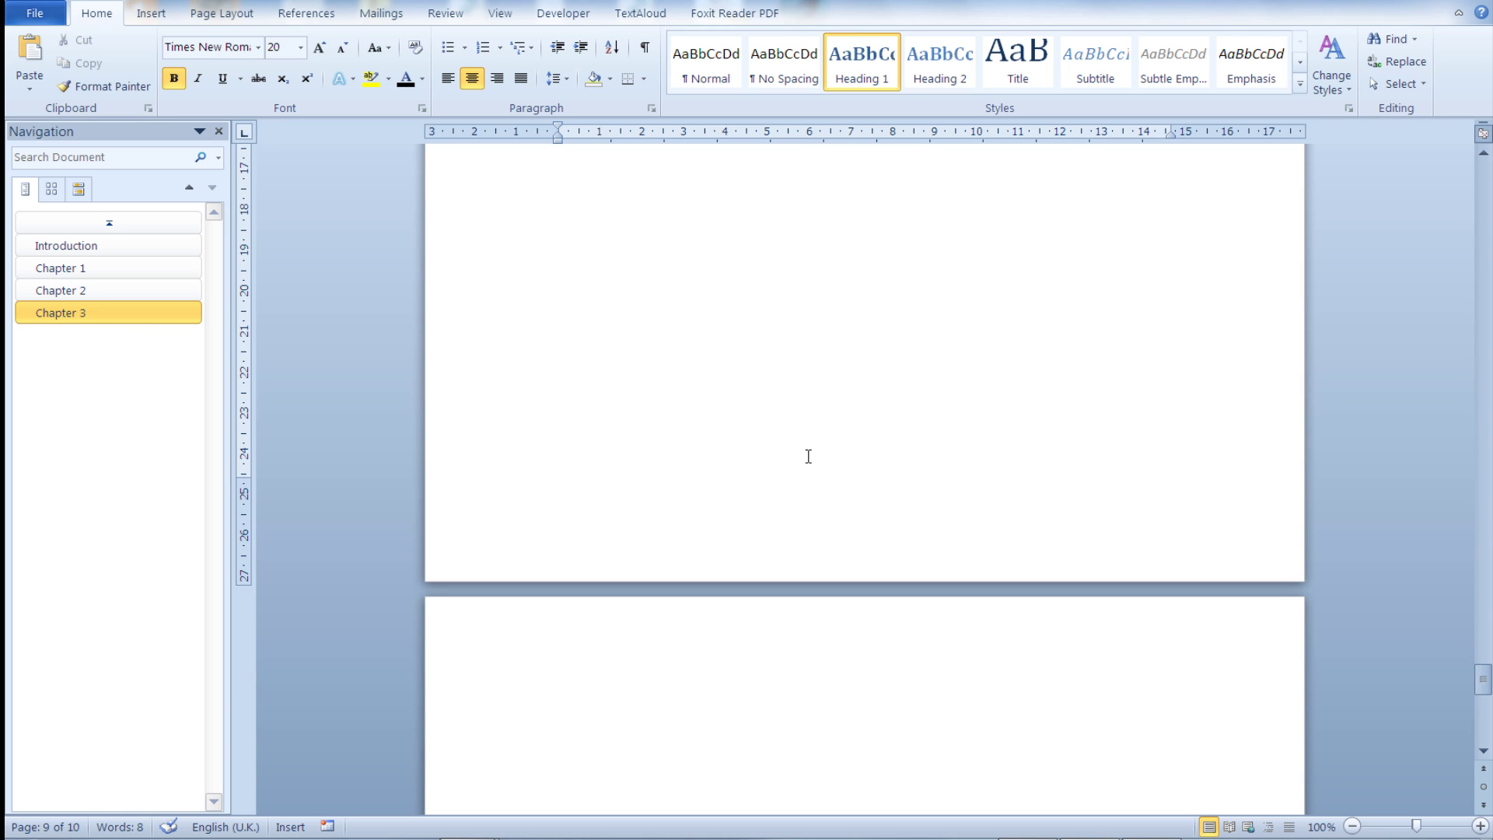
scroll(807, 456, "down", 2)
scroll(807, 457, "down", 1)
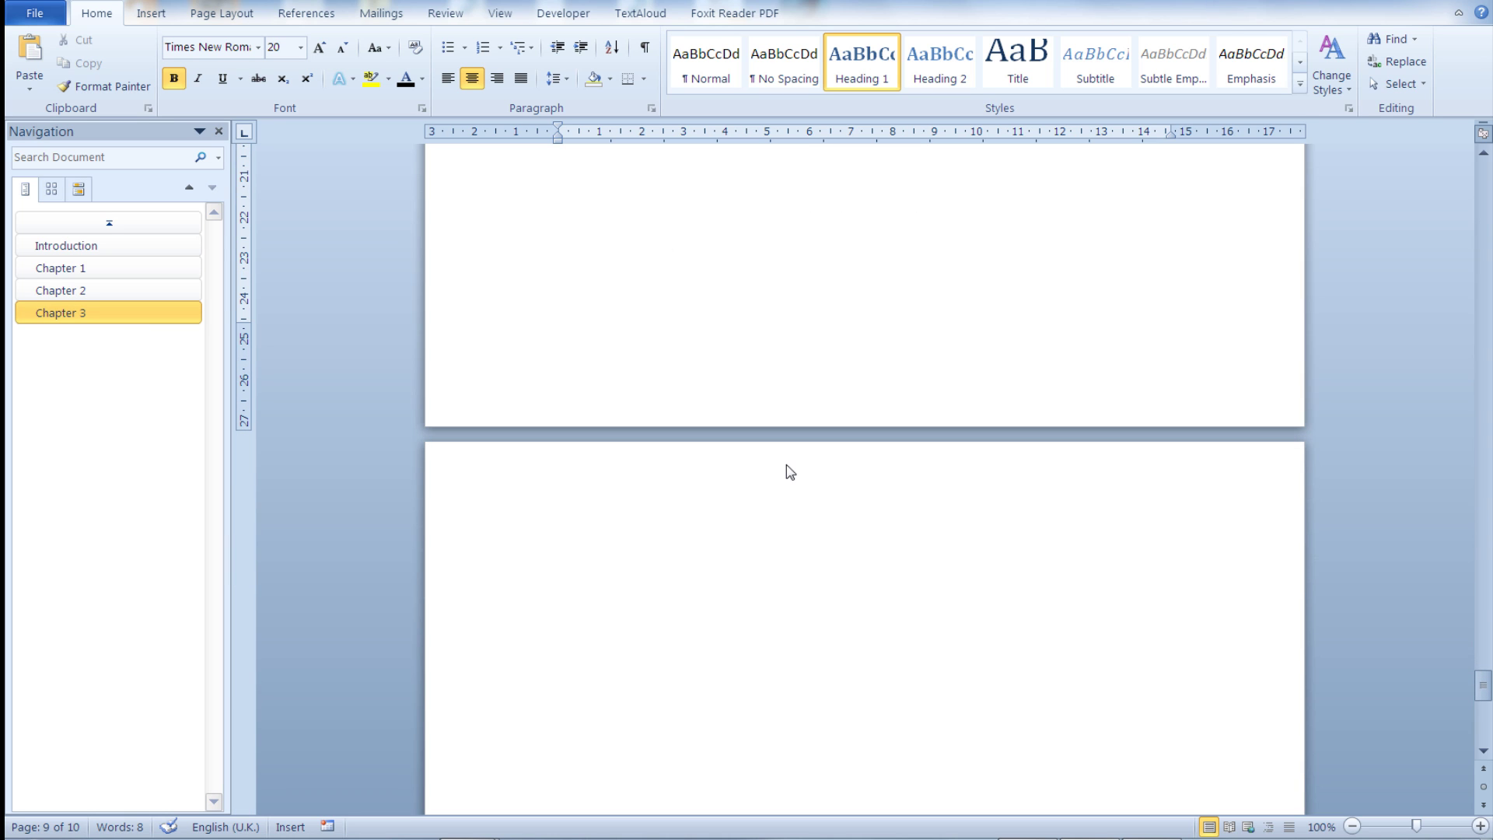
Enter the header 'Title of Chapter 3' on Chapter 3's later pages and set Different First Page
double_click(790, 471)
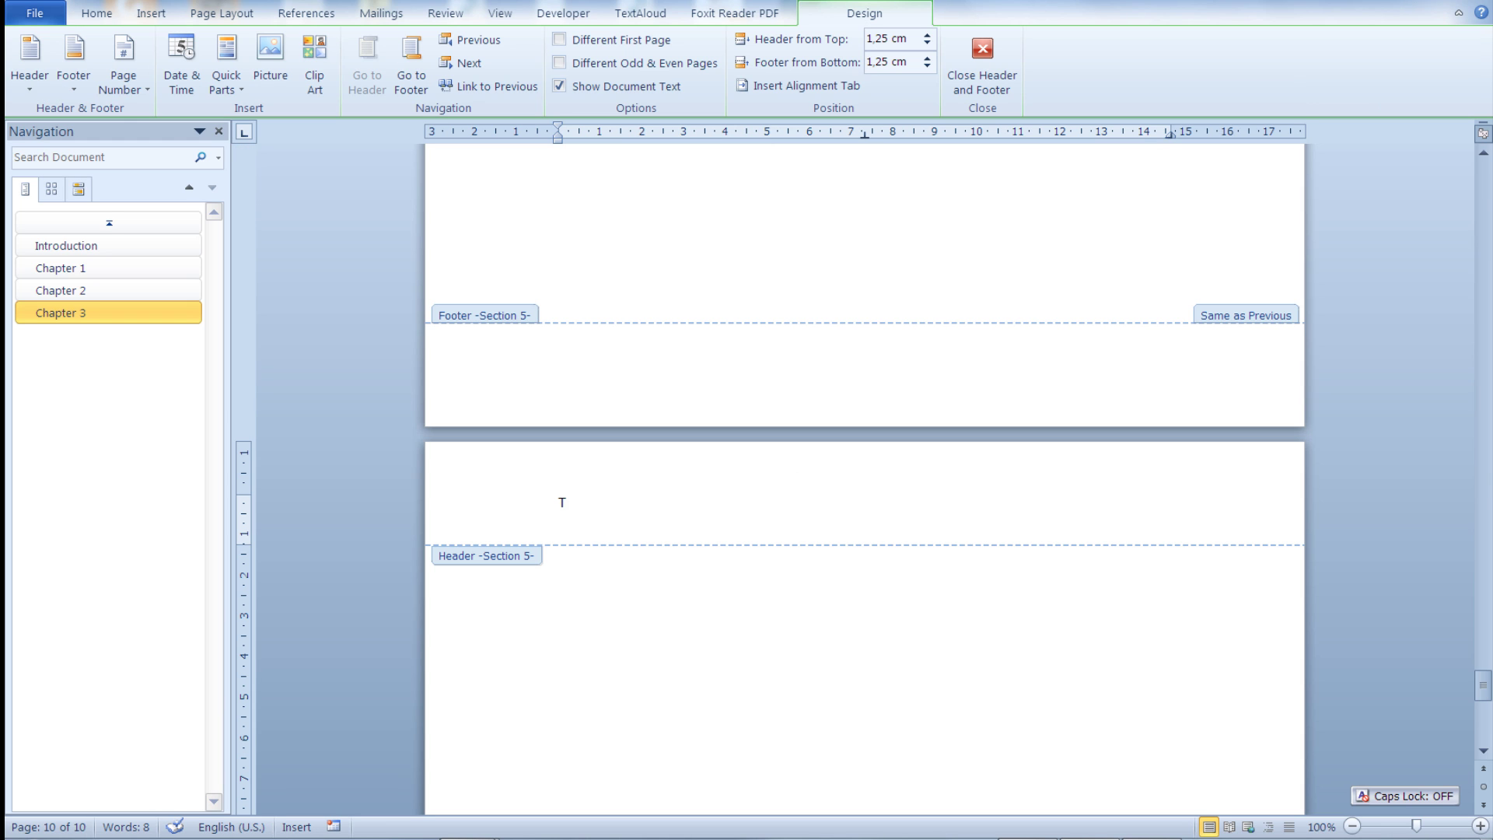
type("Title of Chapter 3")
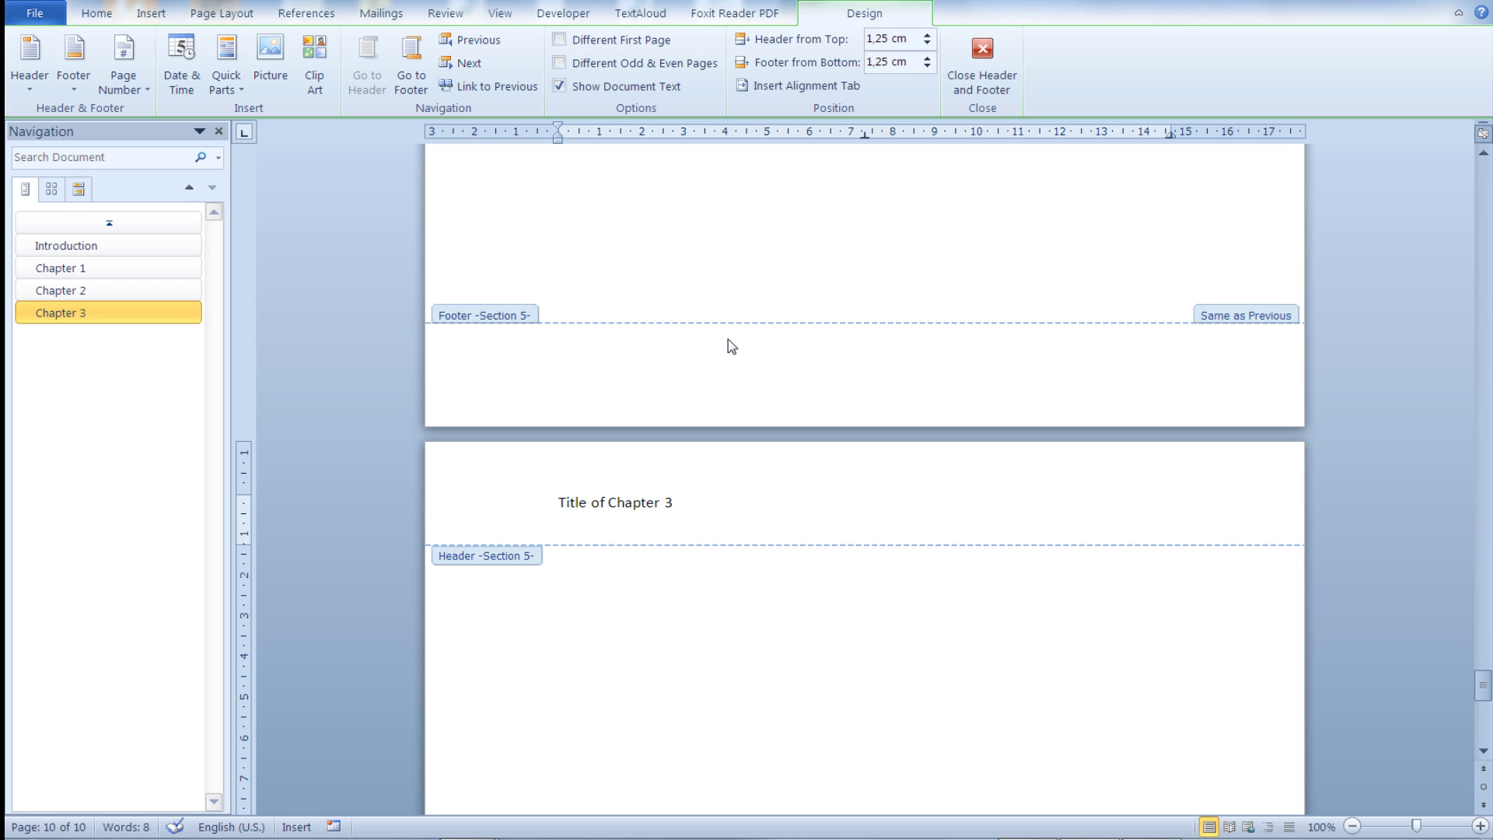
left_click(562, 42)
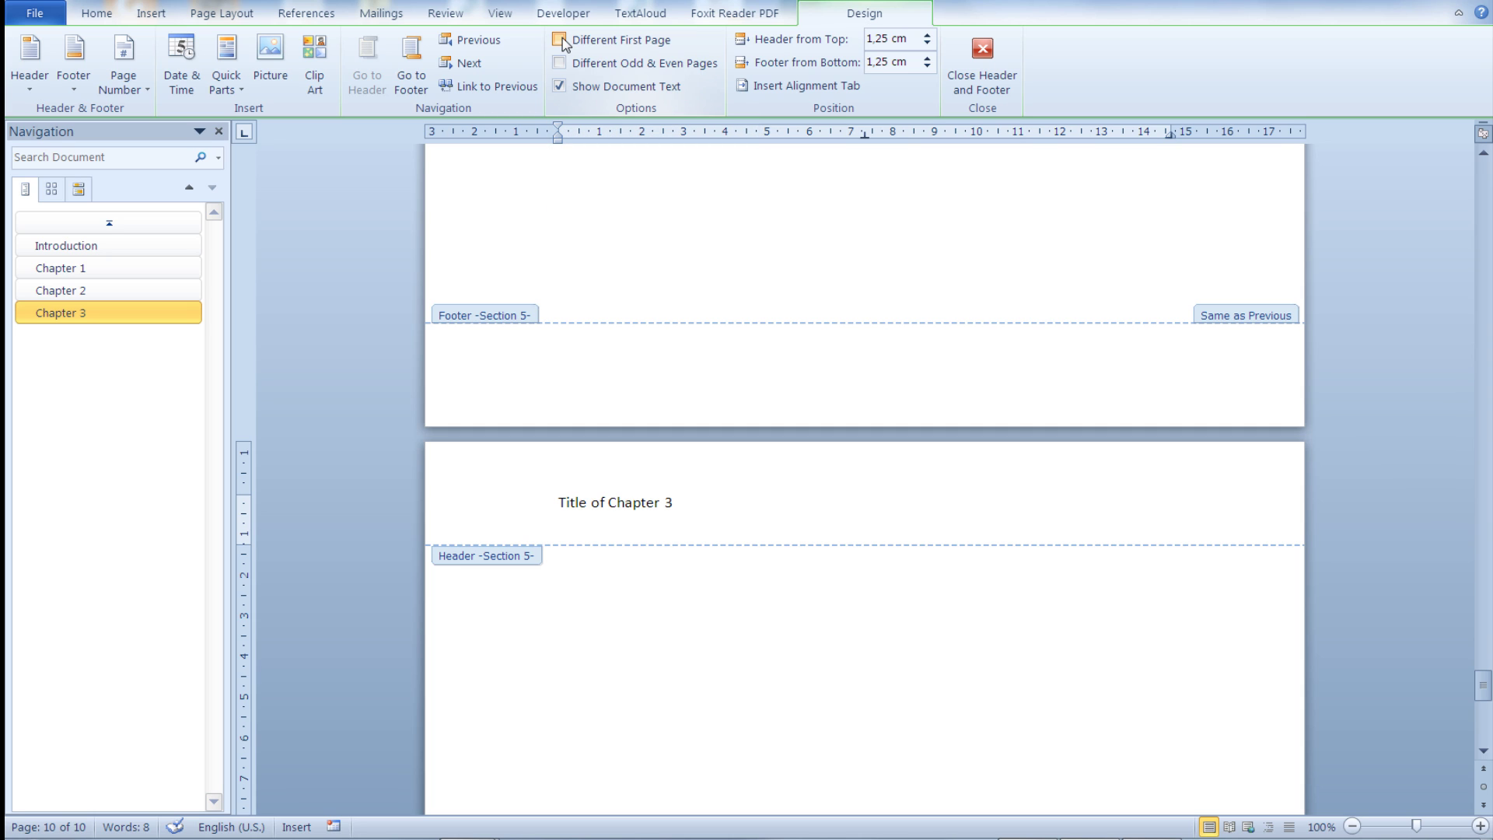
left_click(563, 42)
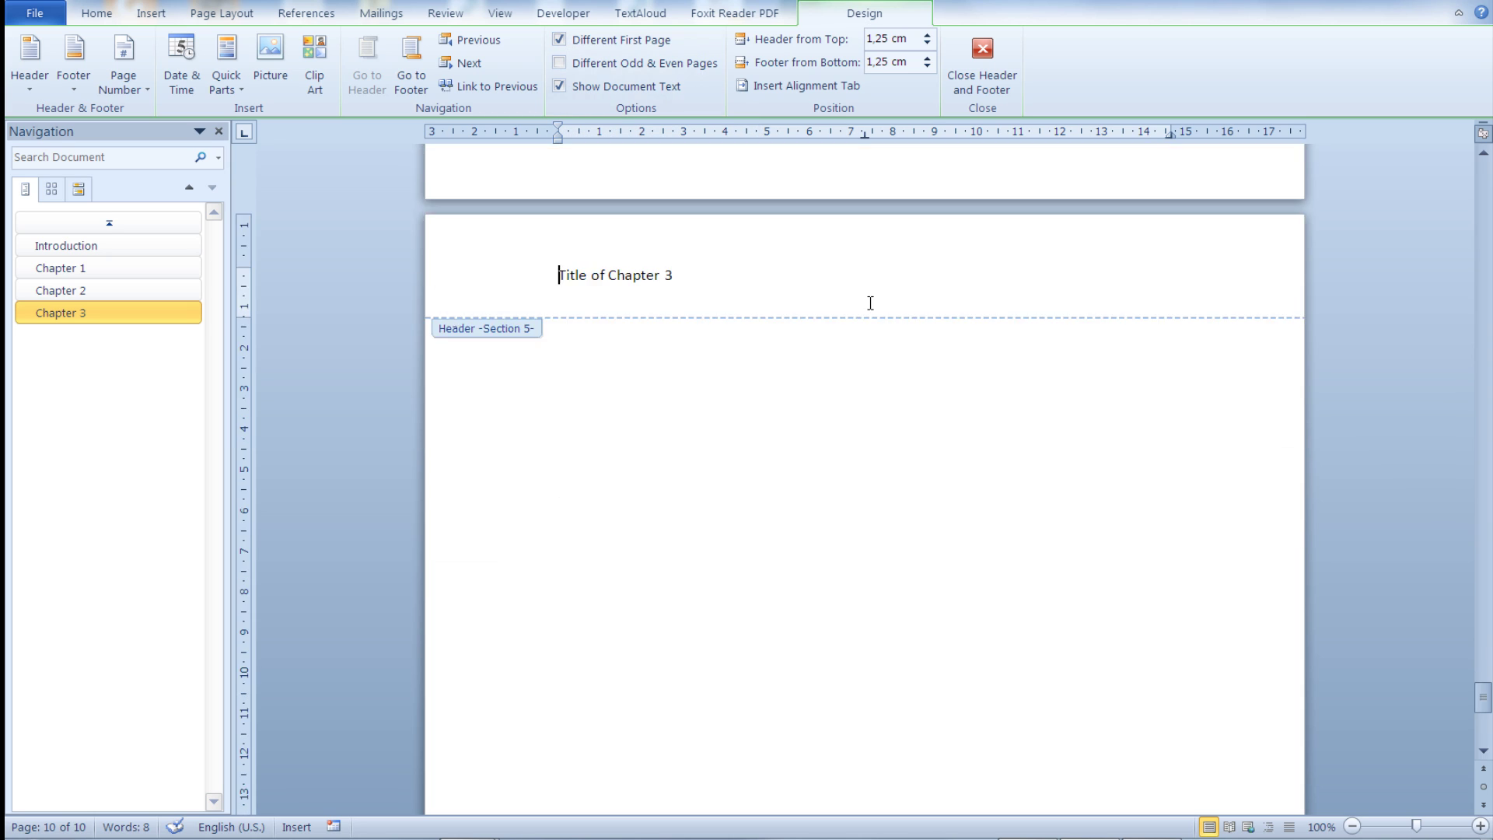
scroll(869, 300, "up", 2)
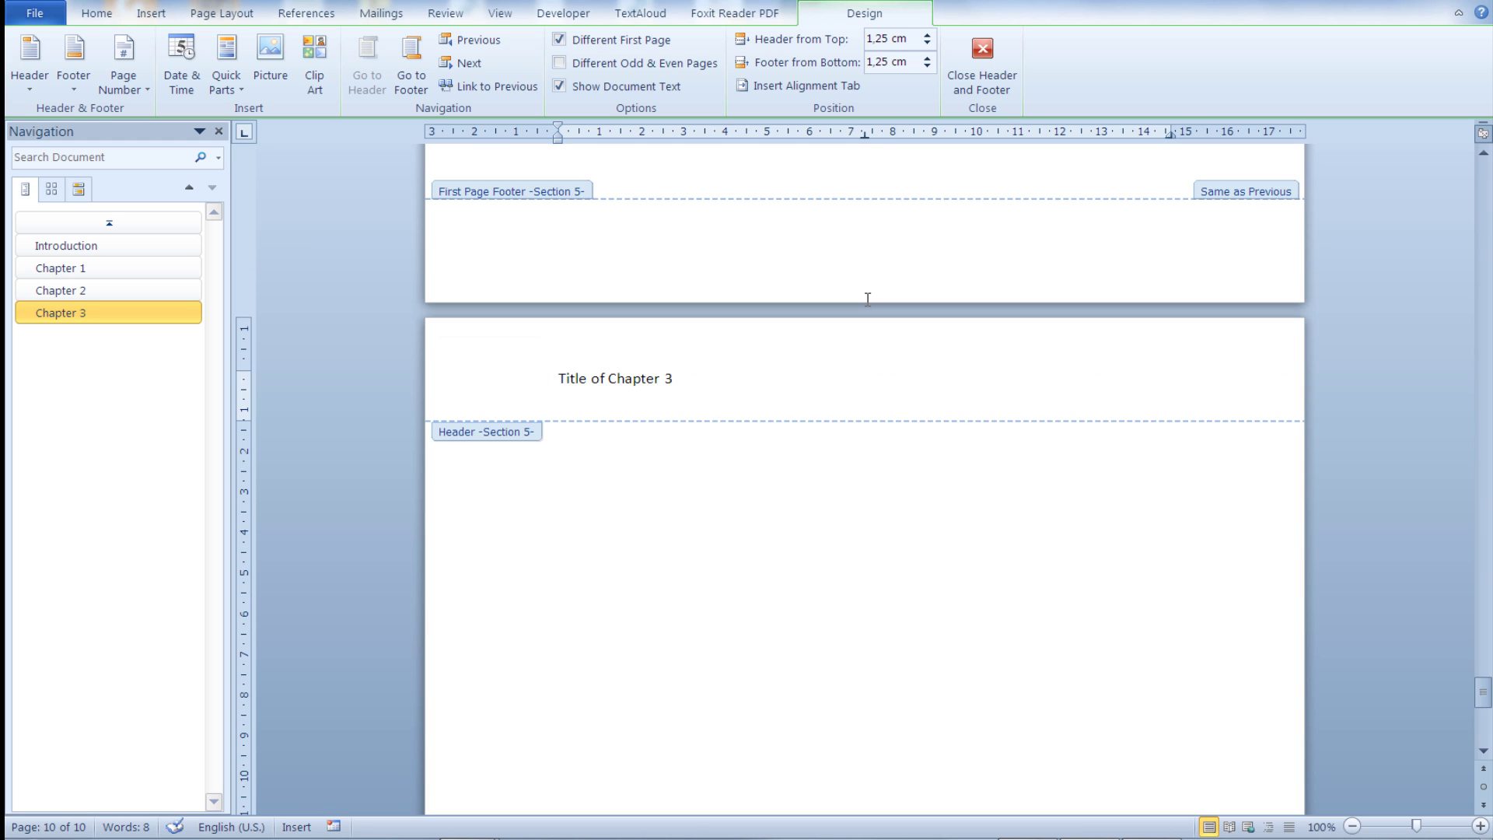
scroll(870, 306, "up", 2)
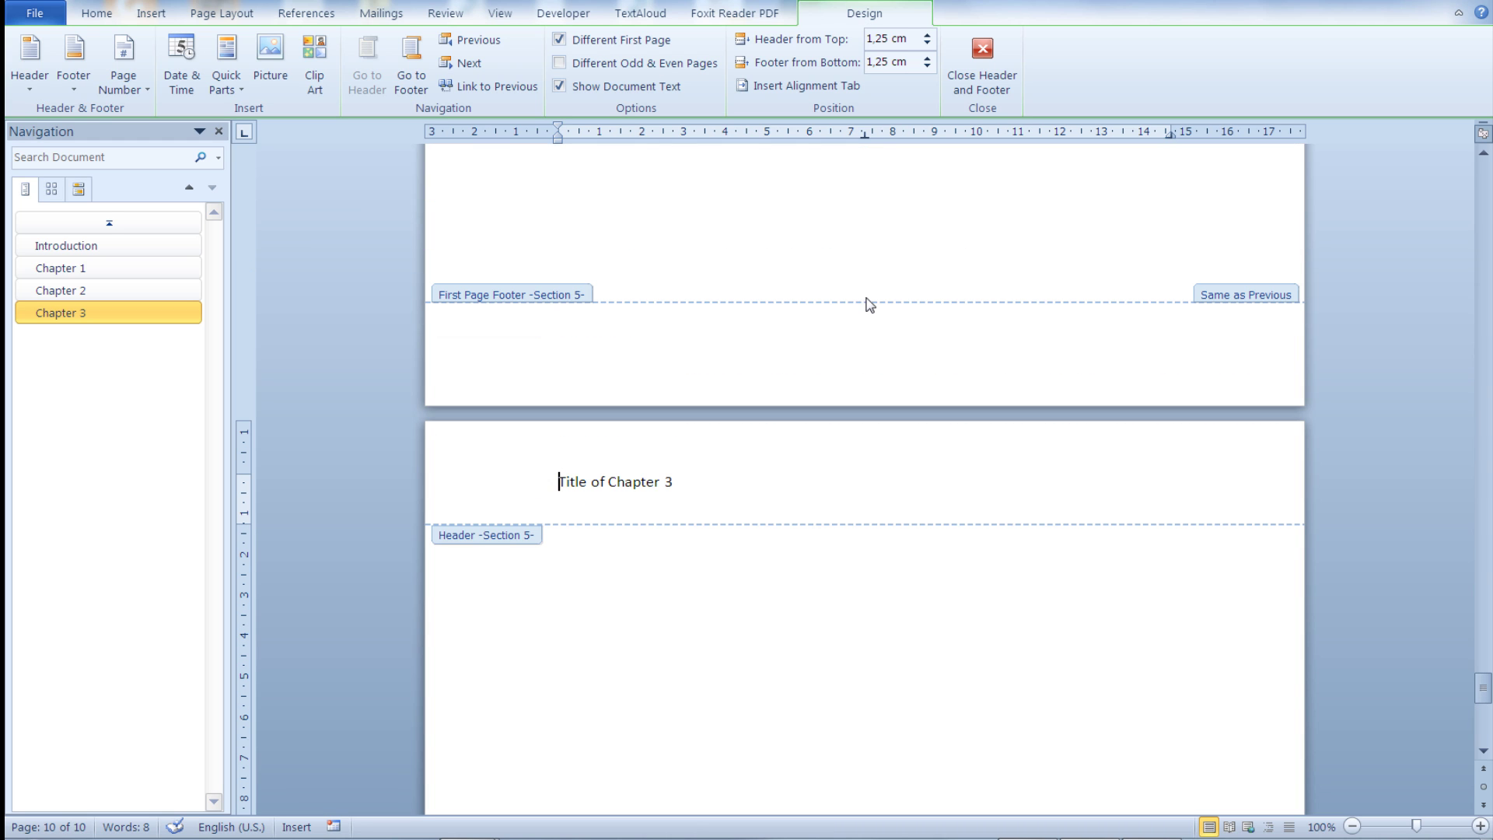
scroll(873, 307, "up", 1)
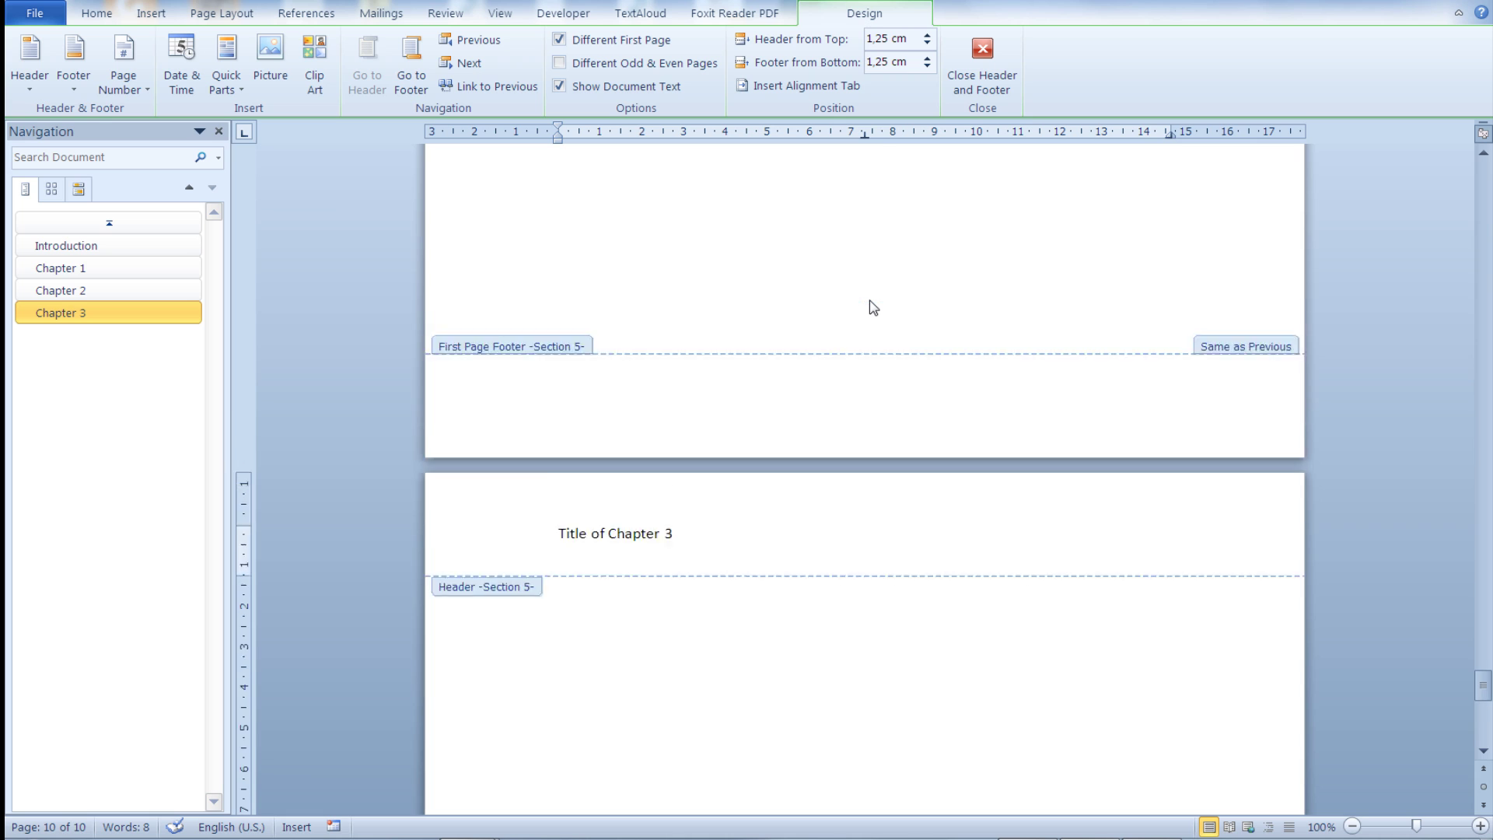
scroll(873, 308, "up", 8)
scroll(873, 307, "up", 8)
scroll(875, 310, "up", 3)
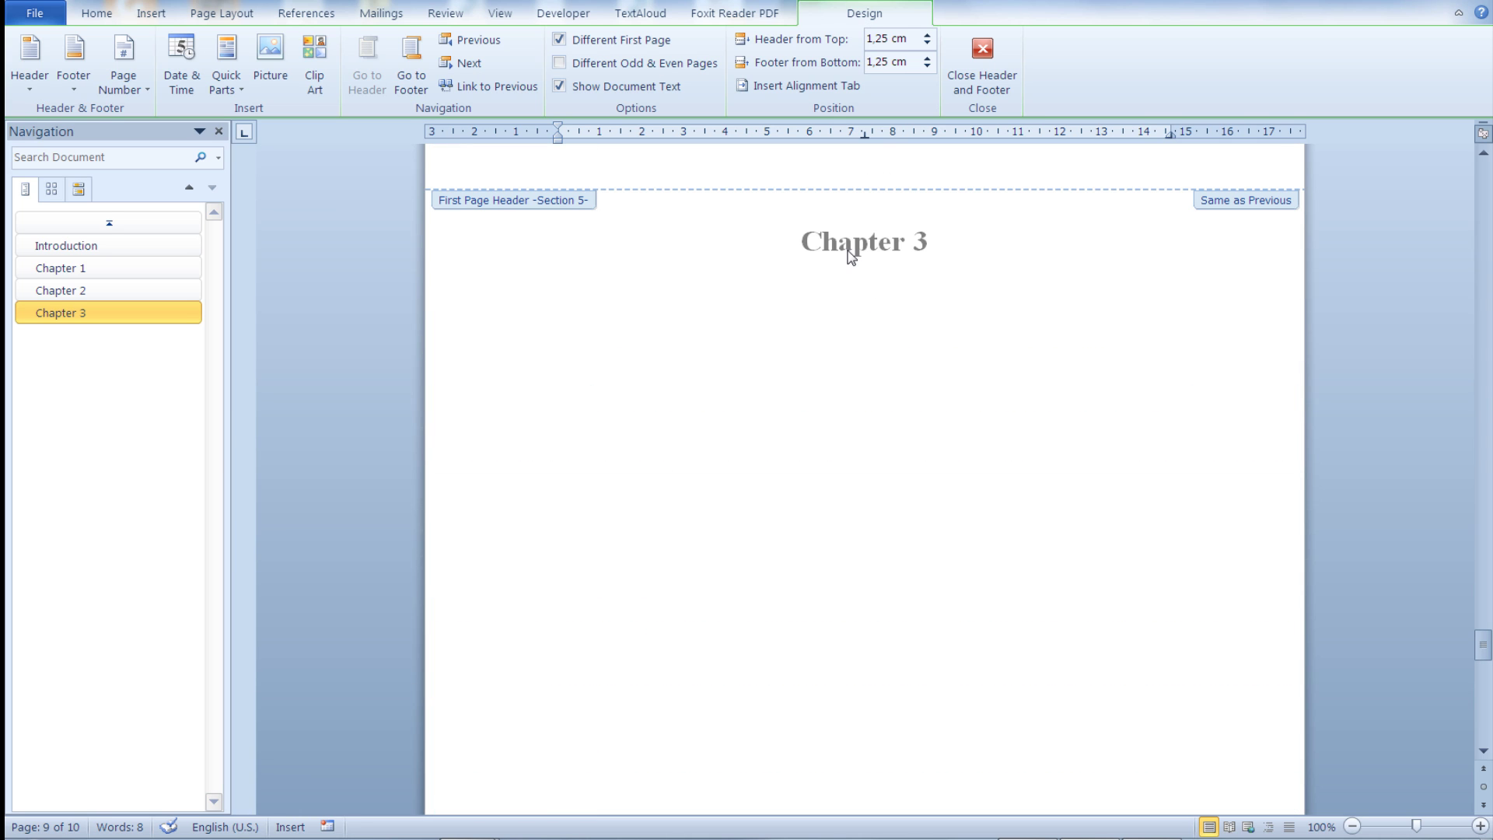
scroll(851, 256, "up", 1)
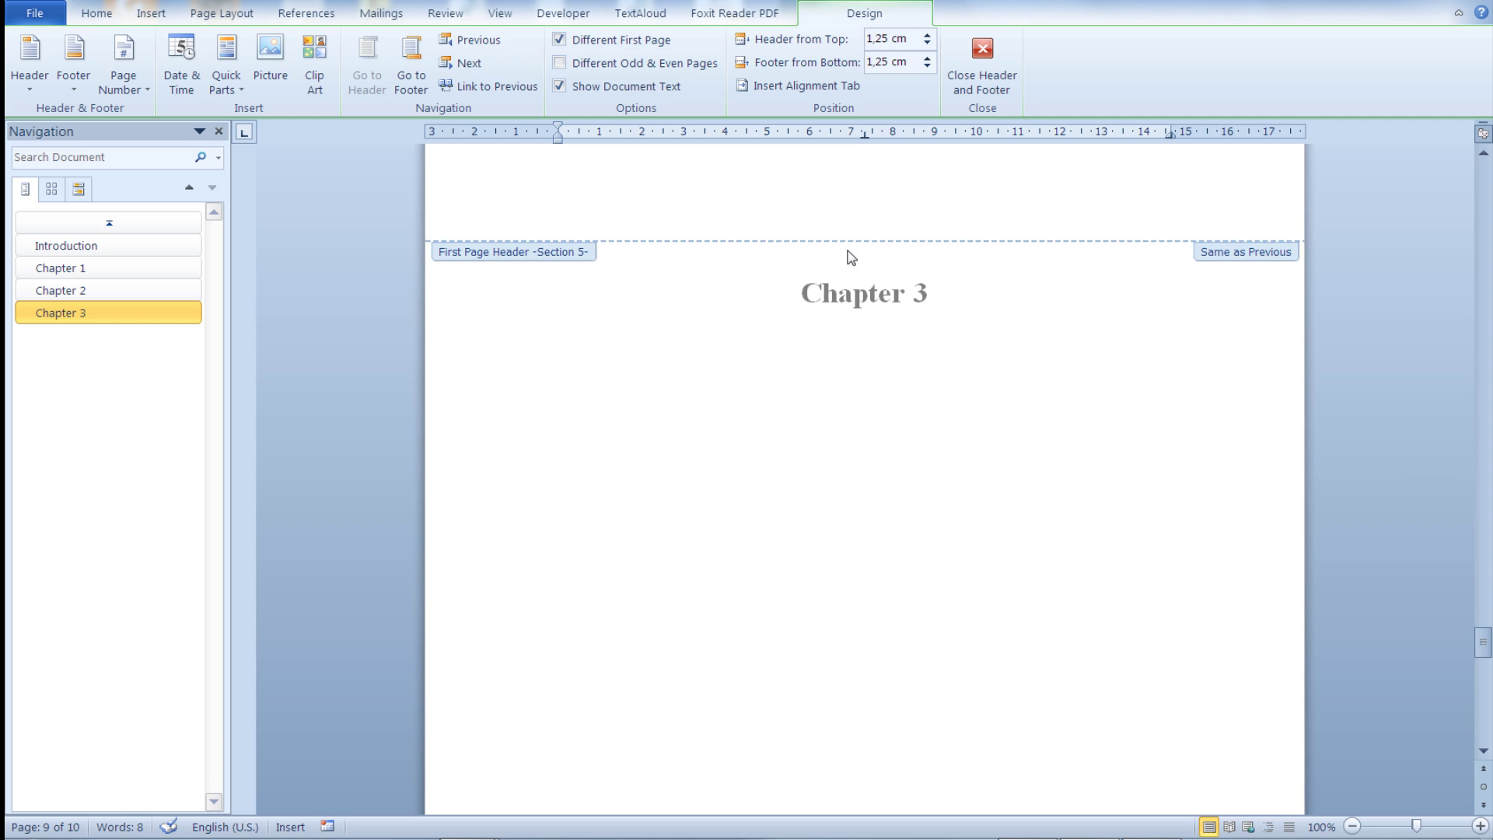
Insert a Plain Number 2 centred page number at the bottom of the page footers
left_click(967, 65)
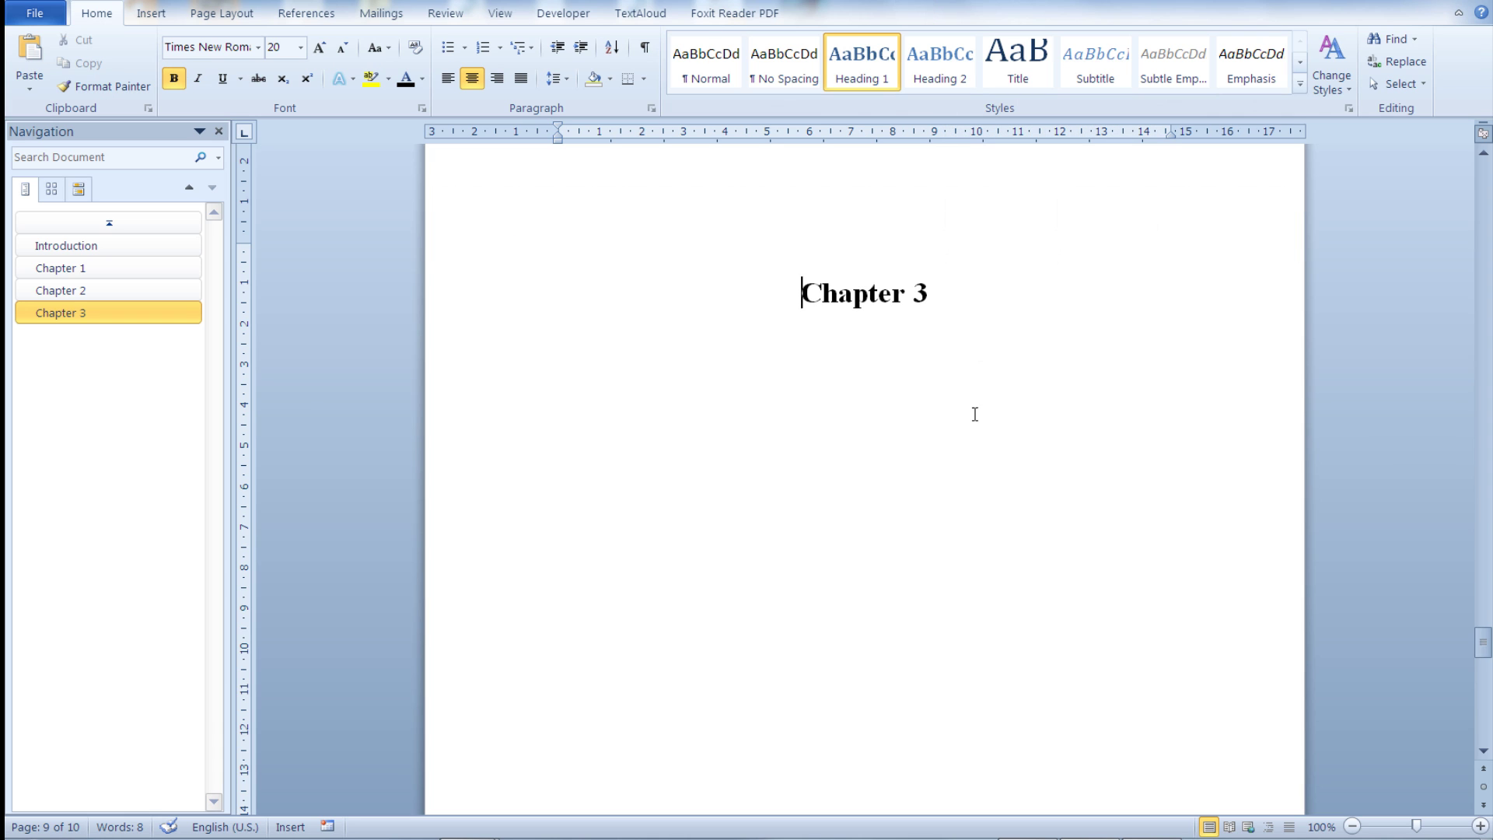
scroll(954, 406, "up", 3)
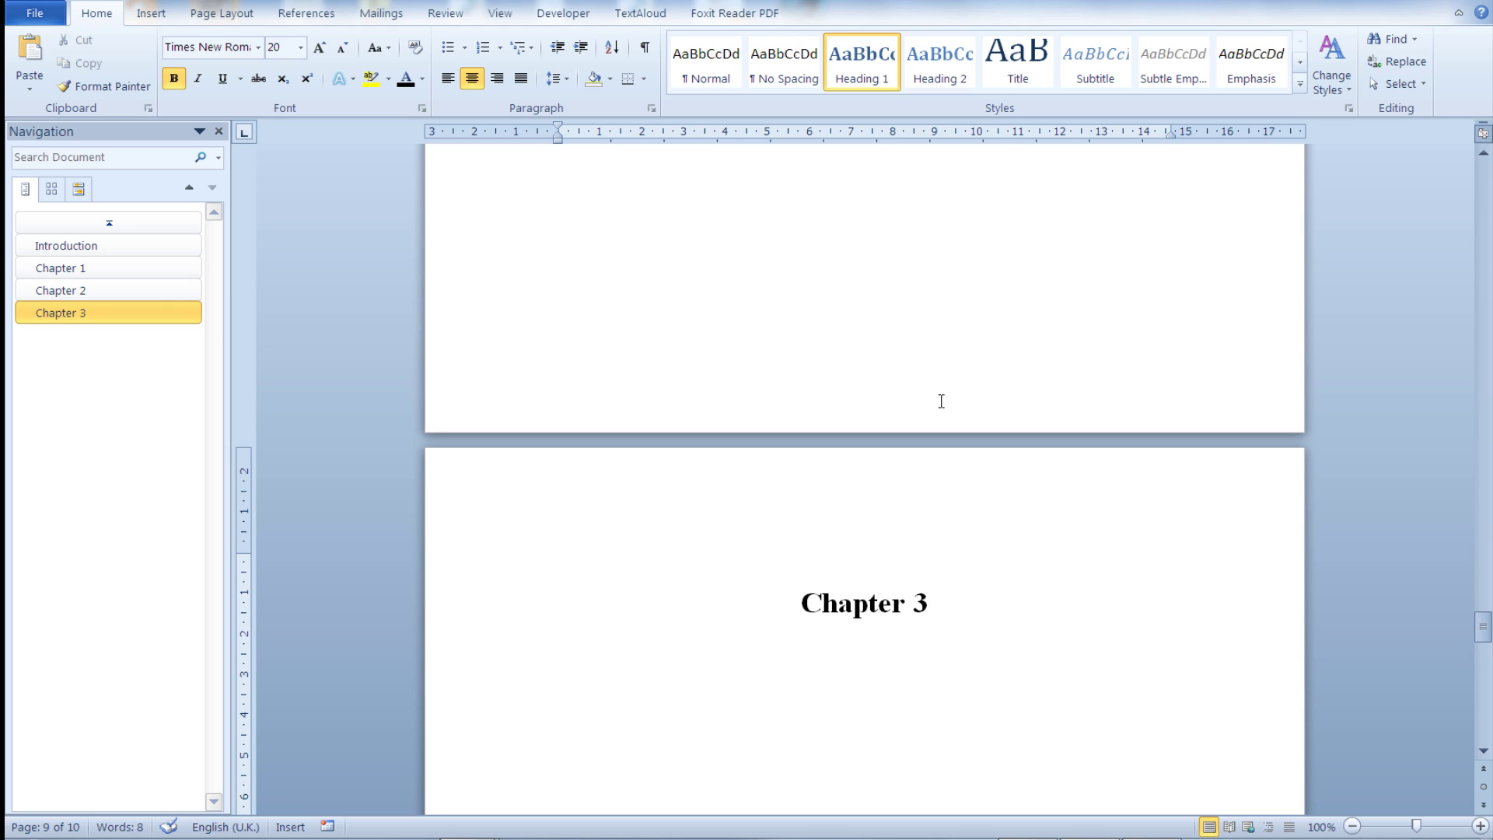
scroll(940, 401, "down", 2)
scroll(940, 401, "down", 2)
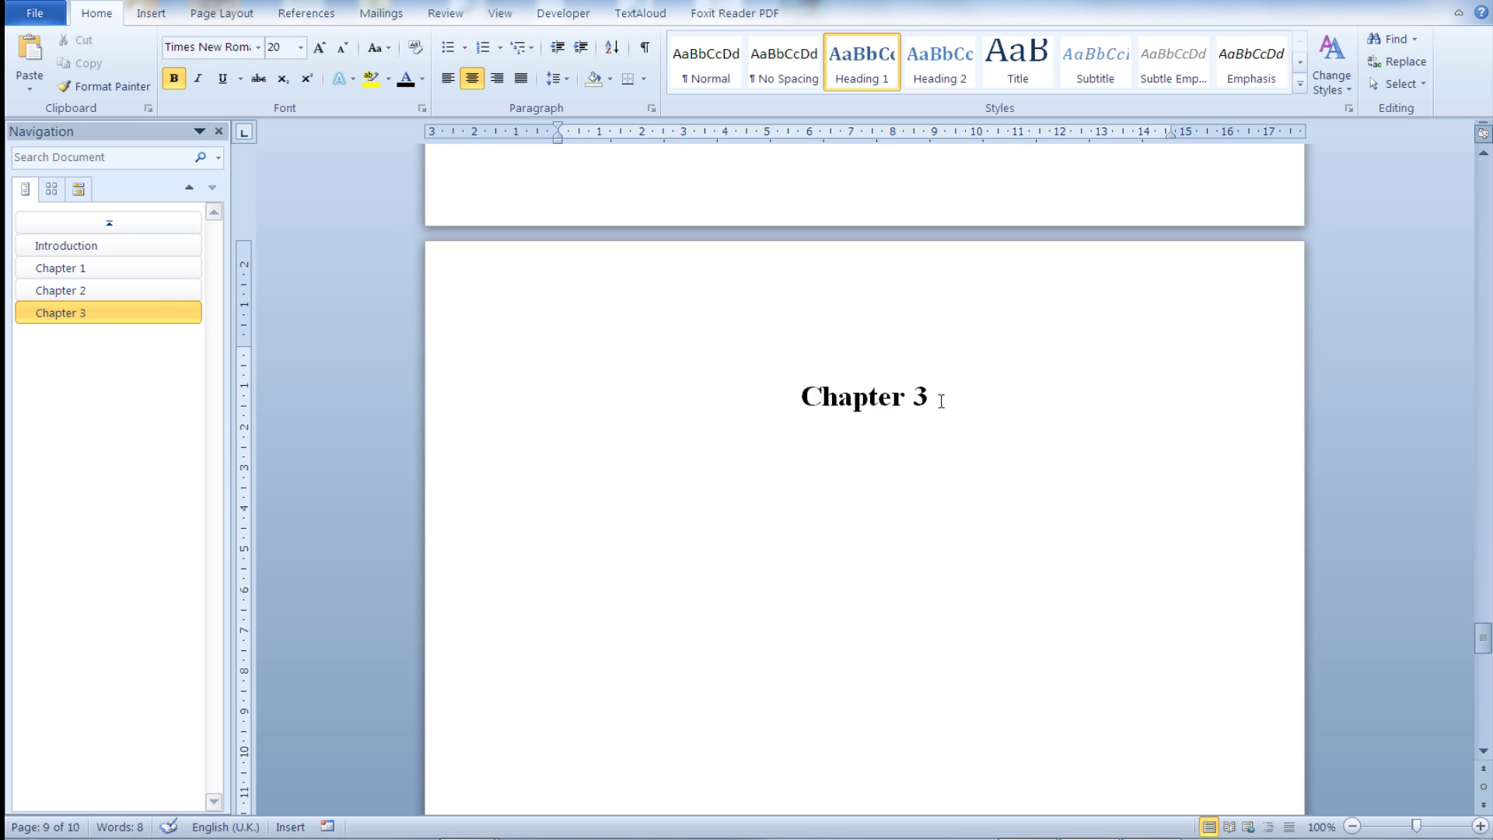
scroll(940, 401, "down", 1)
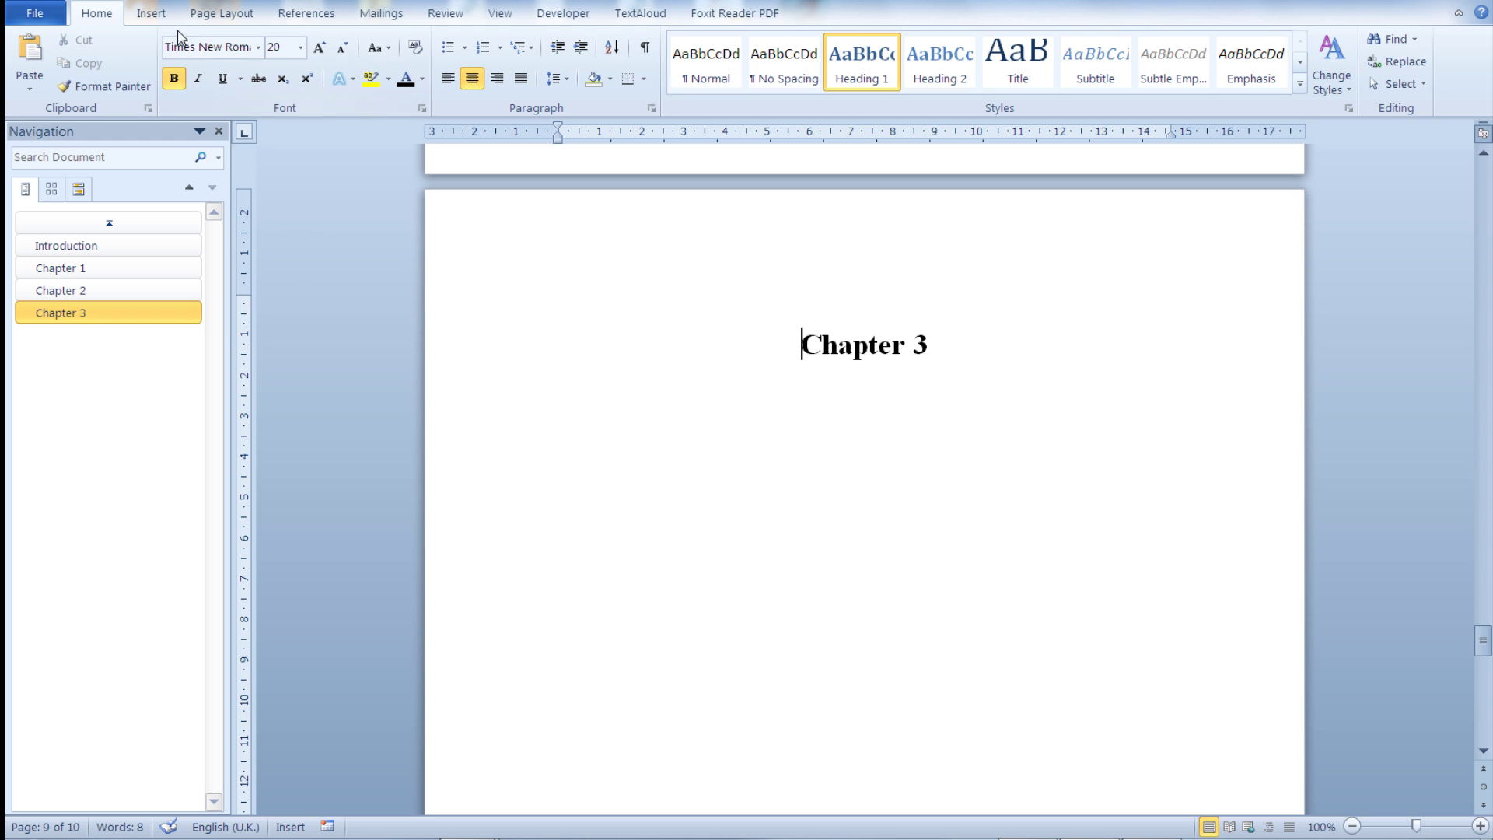
left_click(153, 13)
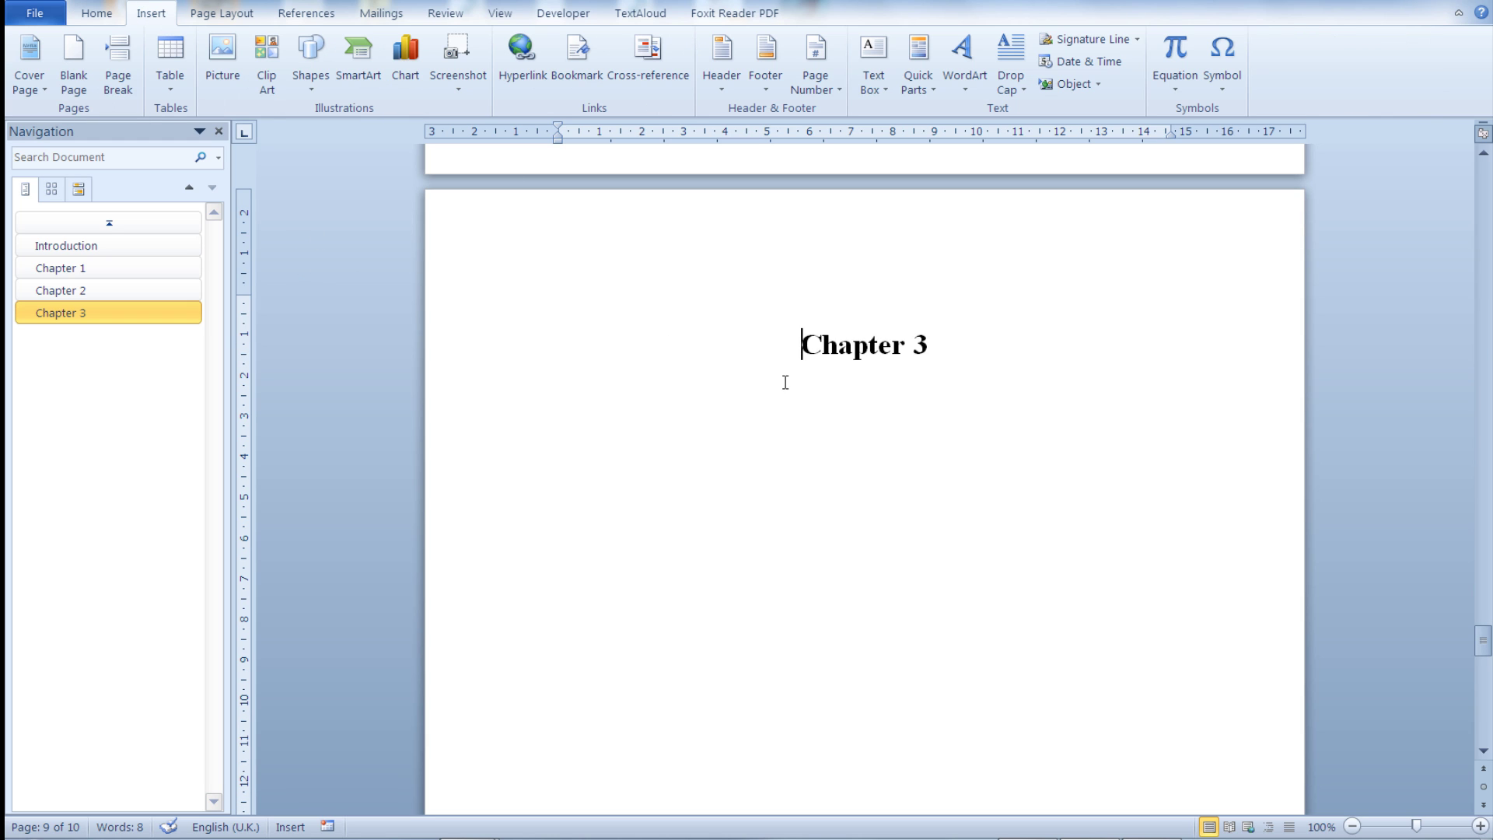
left_click(816, 101)
mouse_move(864, 136)
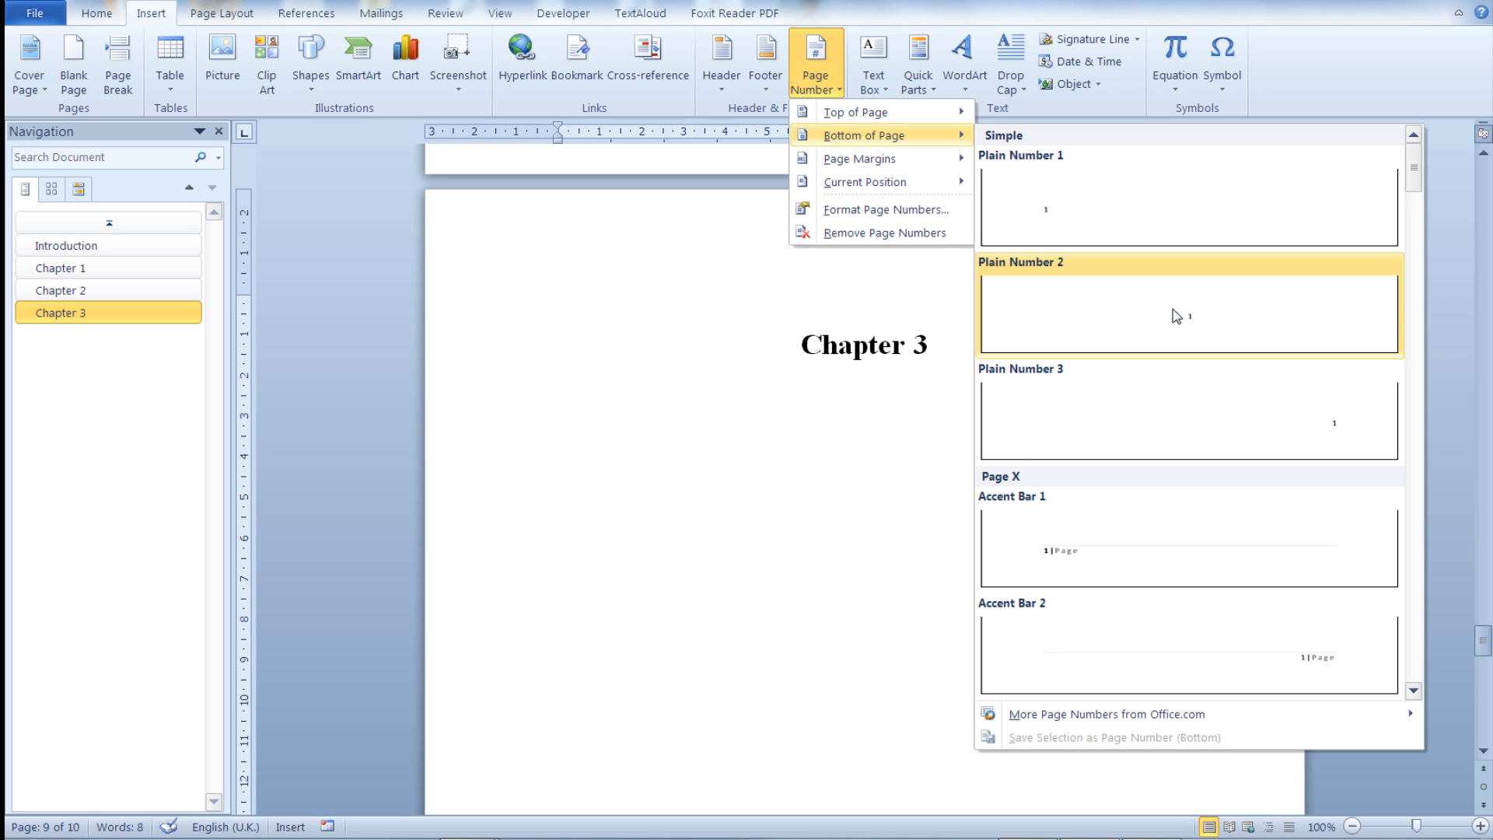
left_click(1174, 316)
double_click(991, 449)
scroll(1012, 460, "down", 1)
scroll(1011, 460, "down", 3)
scroll(1012, 460, "down", 1)
scroll(1012, 460, "down", 1)
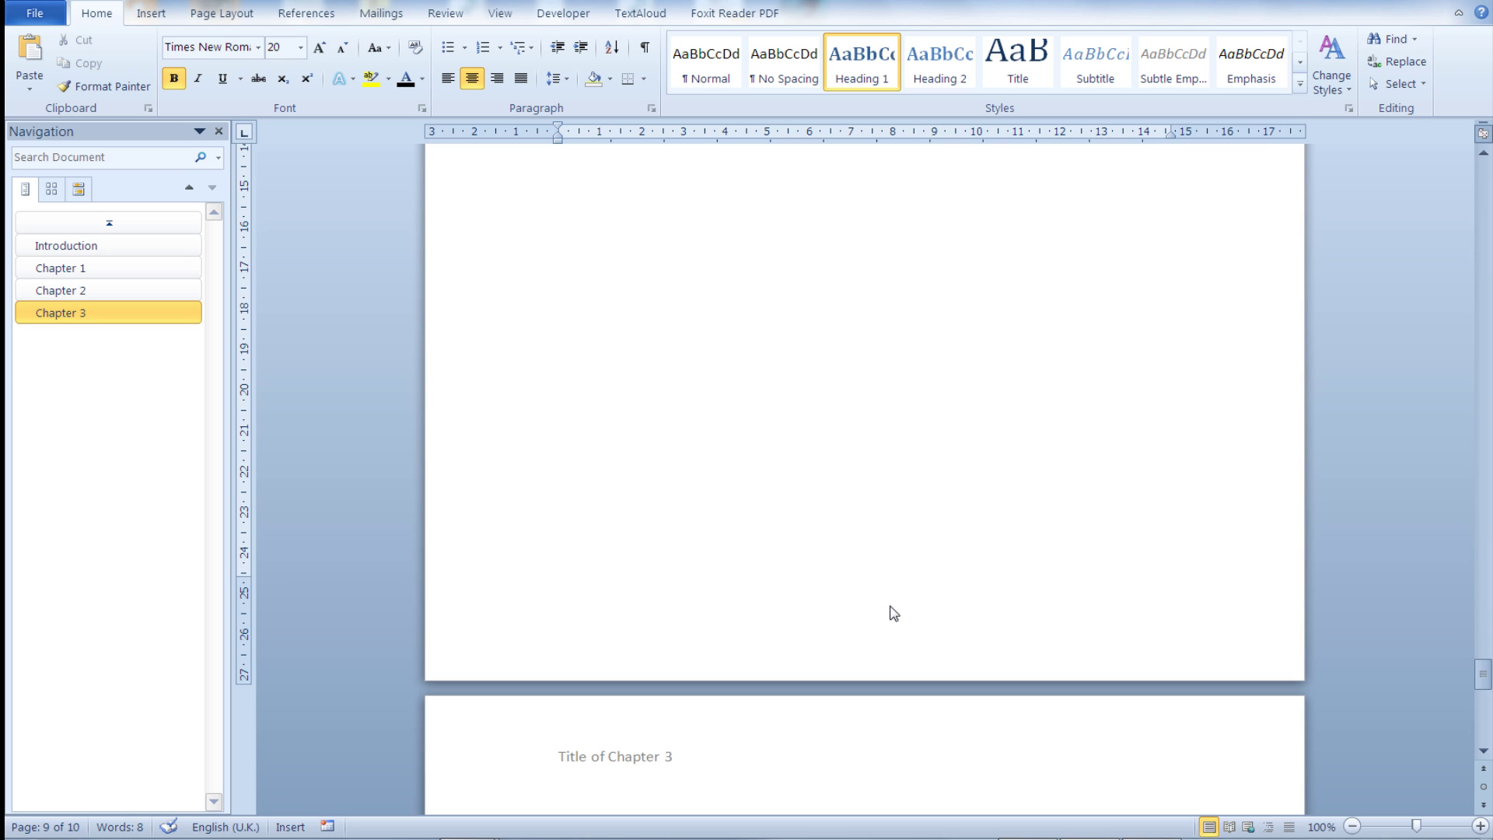
Jump to Chapter 1 to check its first page's empty footer
left_click(86, 277)
scroll(944, 450, "down", 1)
scroll(946, 450, "down", 2)
scroll(945, 450, "down", 2)
scroll(944, 450, "down", 5)
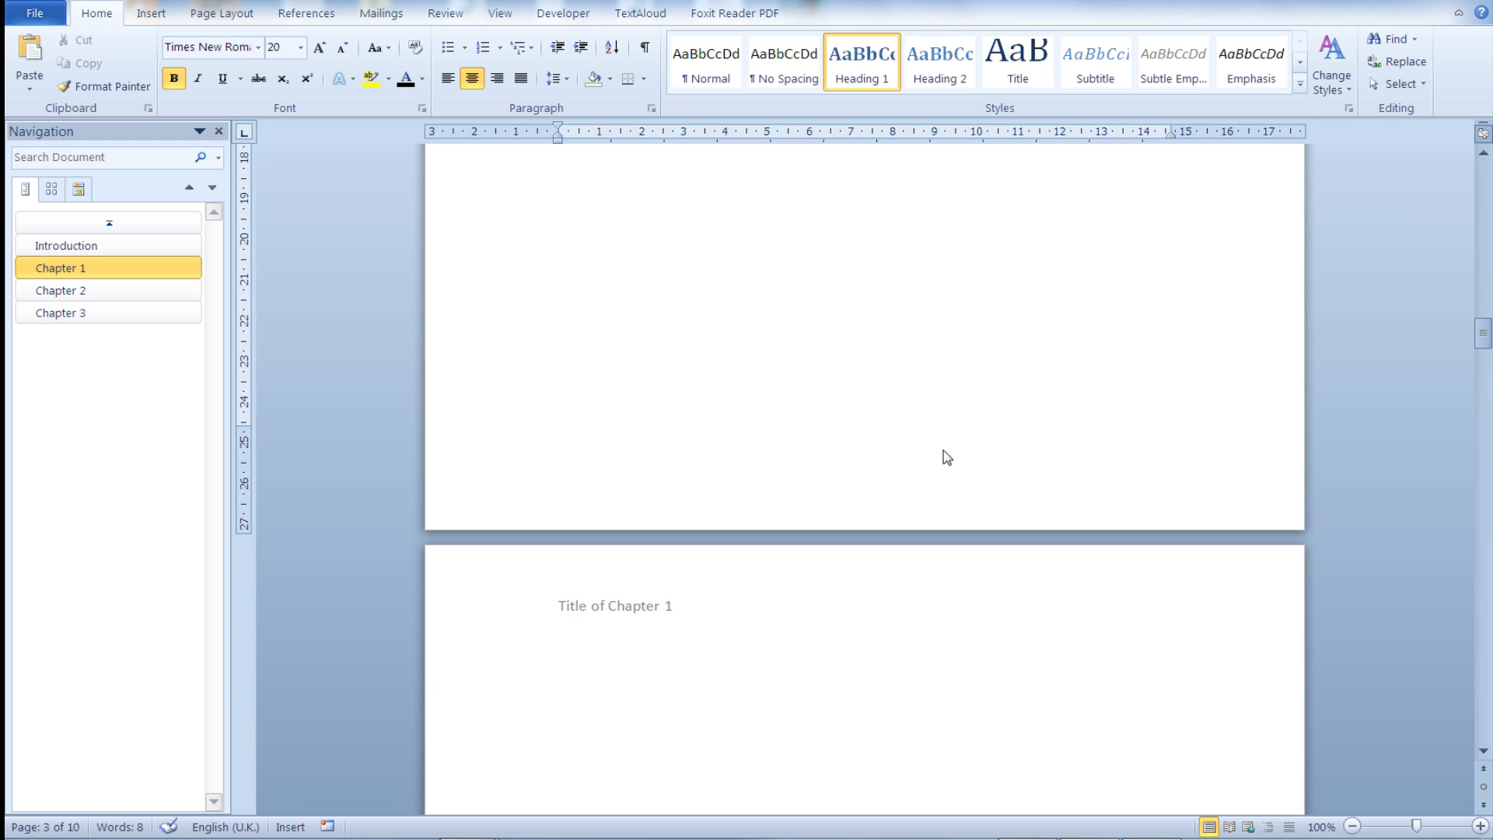
scroll(943, 451, "down", 2)
scroll(944, 451, "down", 2)
scroll(945, 450, "down", 2)
scroll(945, 451, "down", 2)
scroll(945, 450, "down", 2)
scroll(942, 452, "down", 3)
scroll(944, 457, "up", 1)
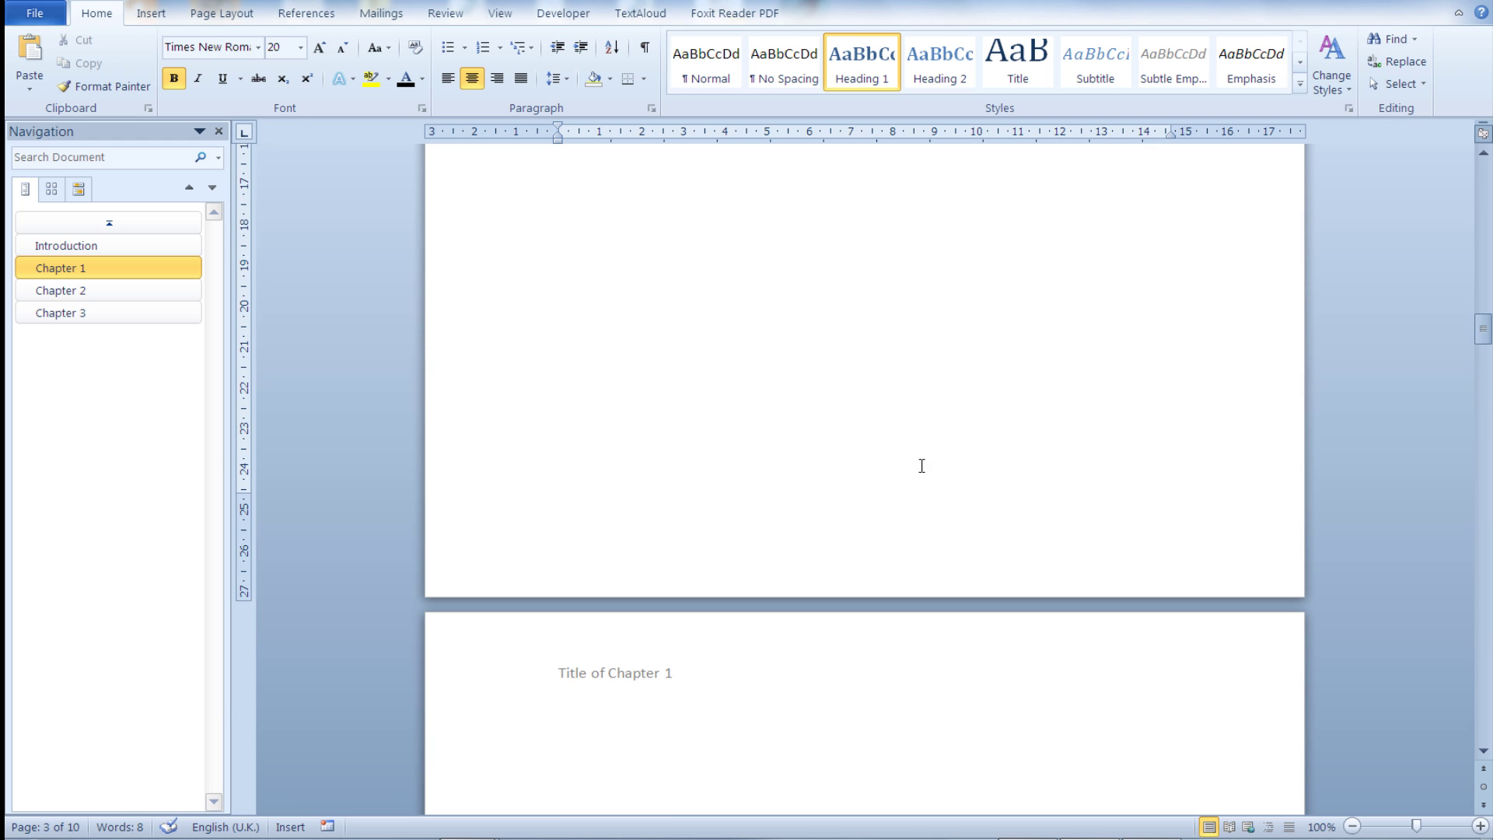
scroll(869, 535, "up", 1)
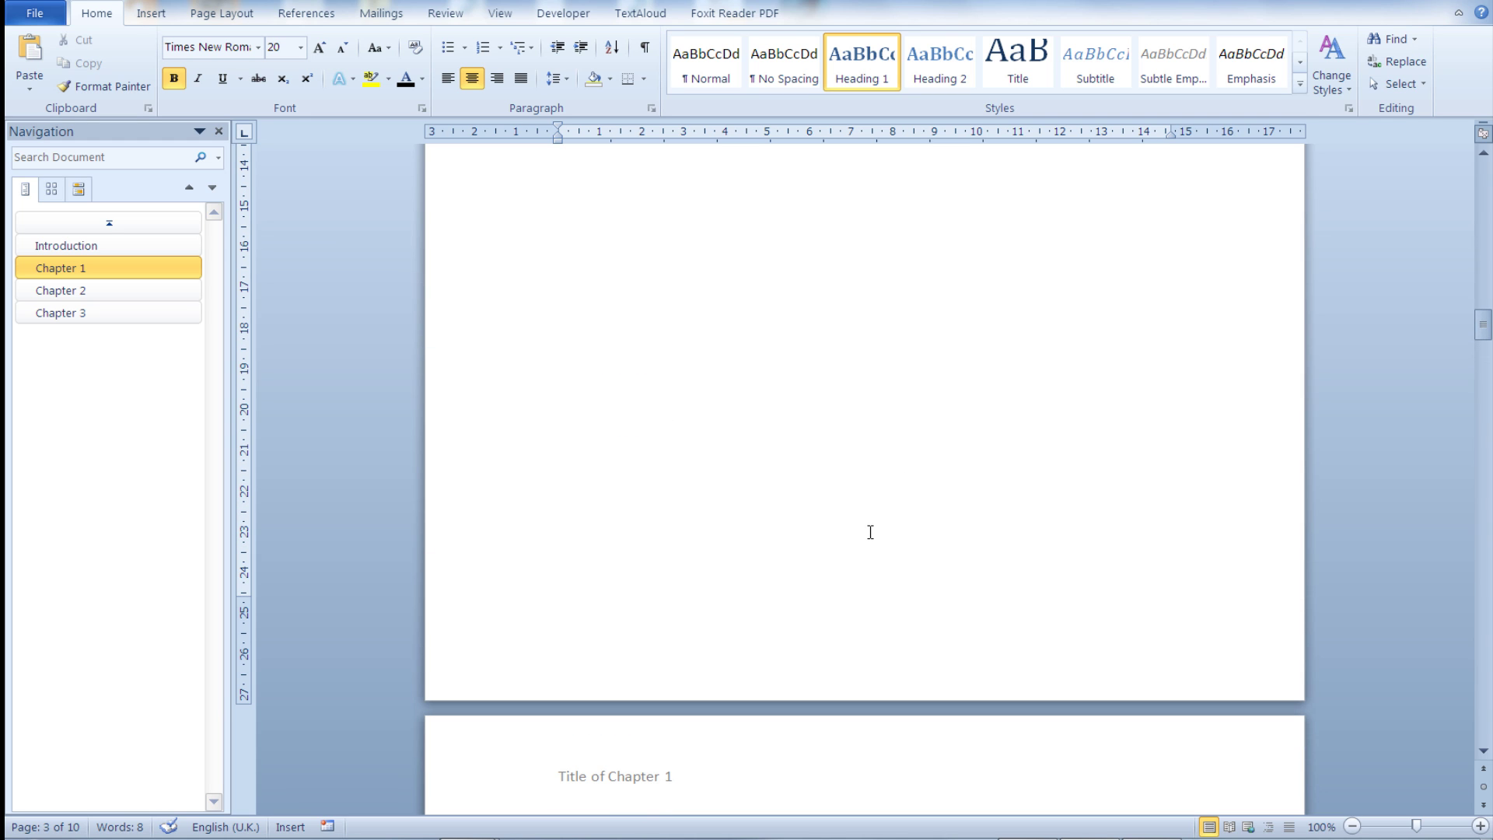
scroll(869, 533, "up", 1)
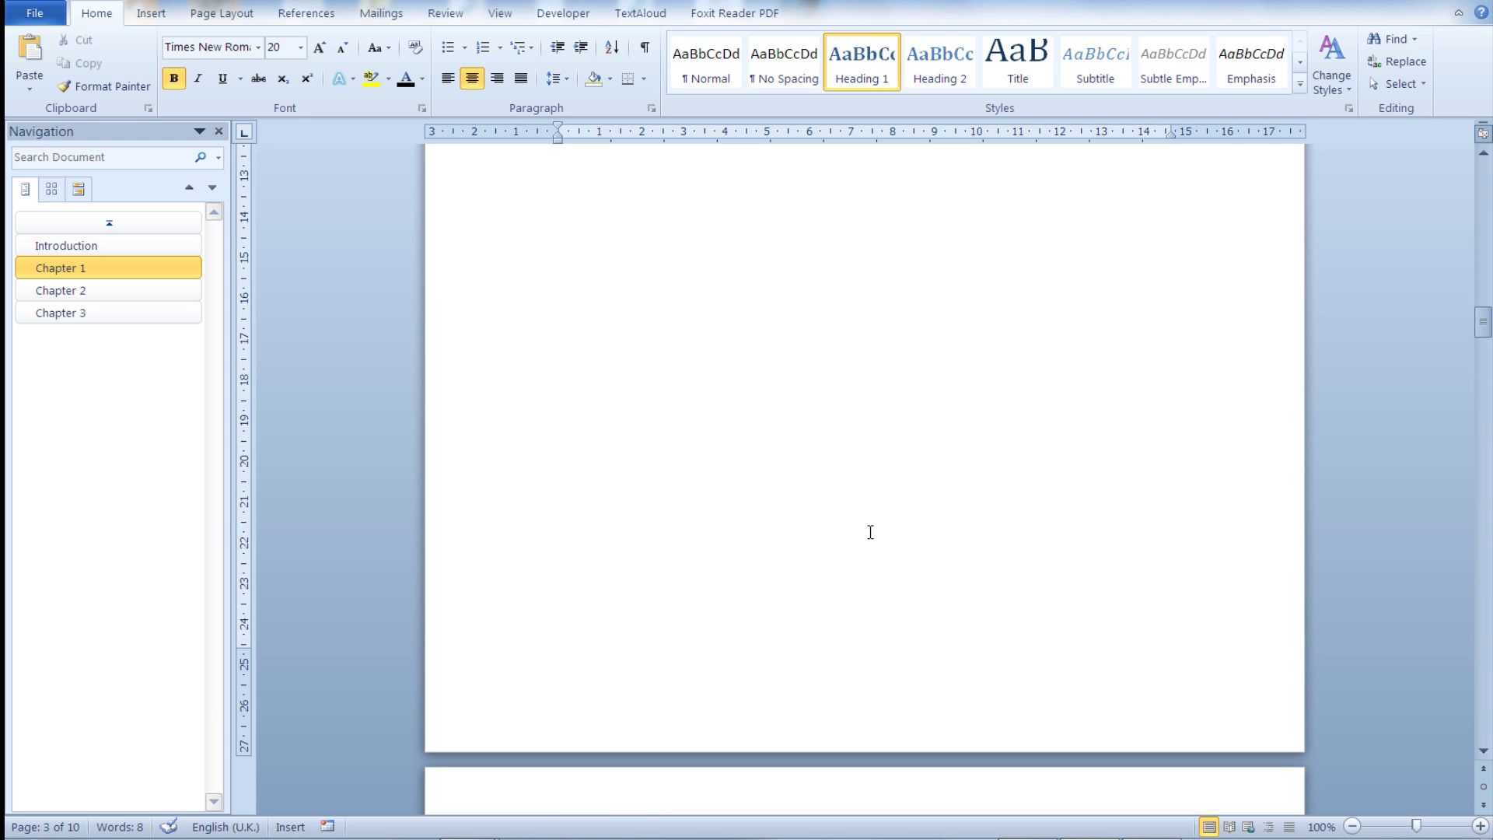
scroll(868, 532, "up", 1)
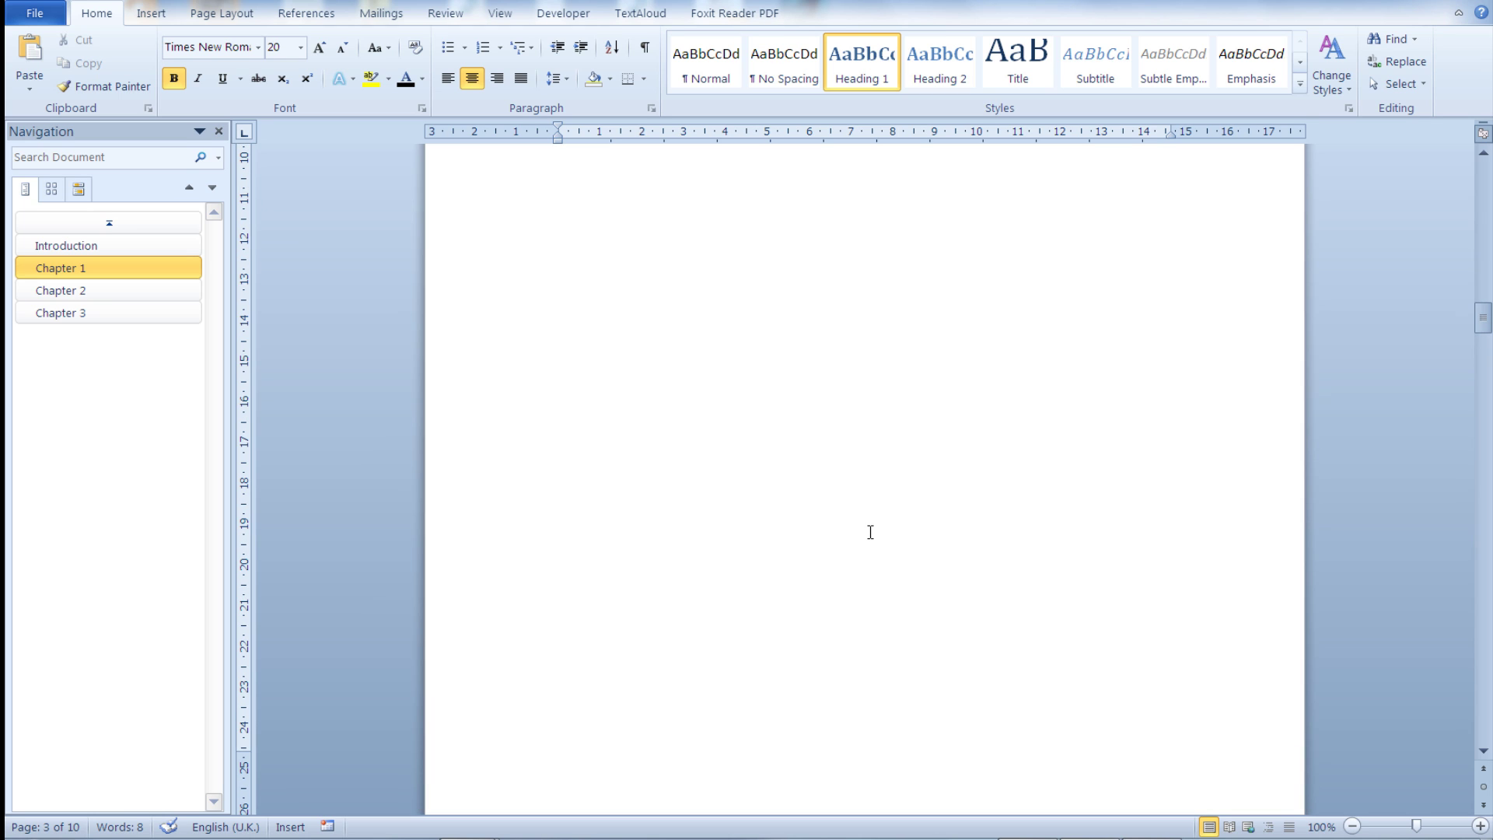
scroll(868, 532, "up", 2)
scroll(869, 533, "up", 2)
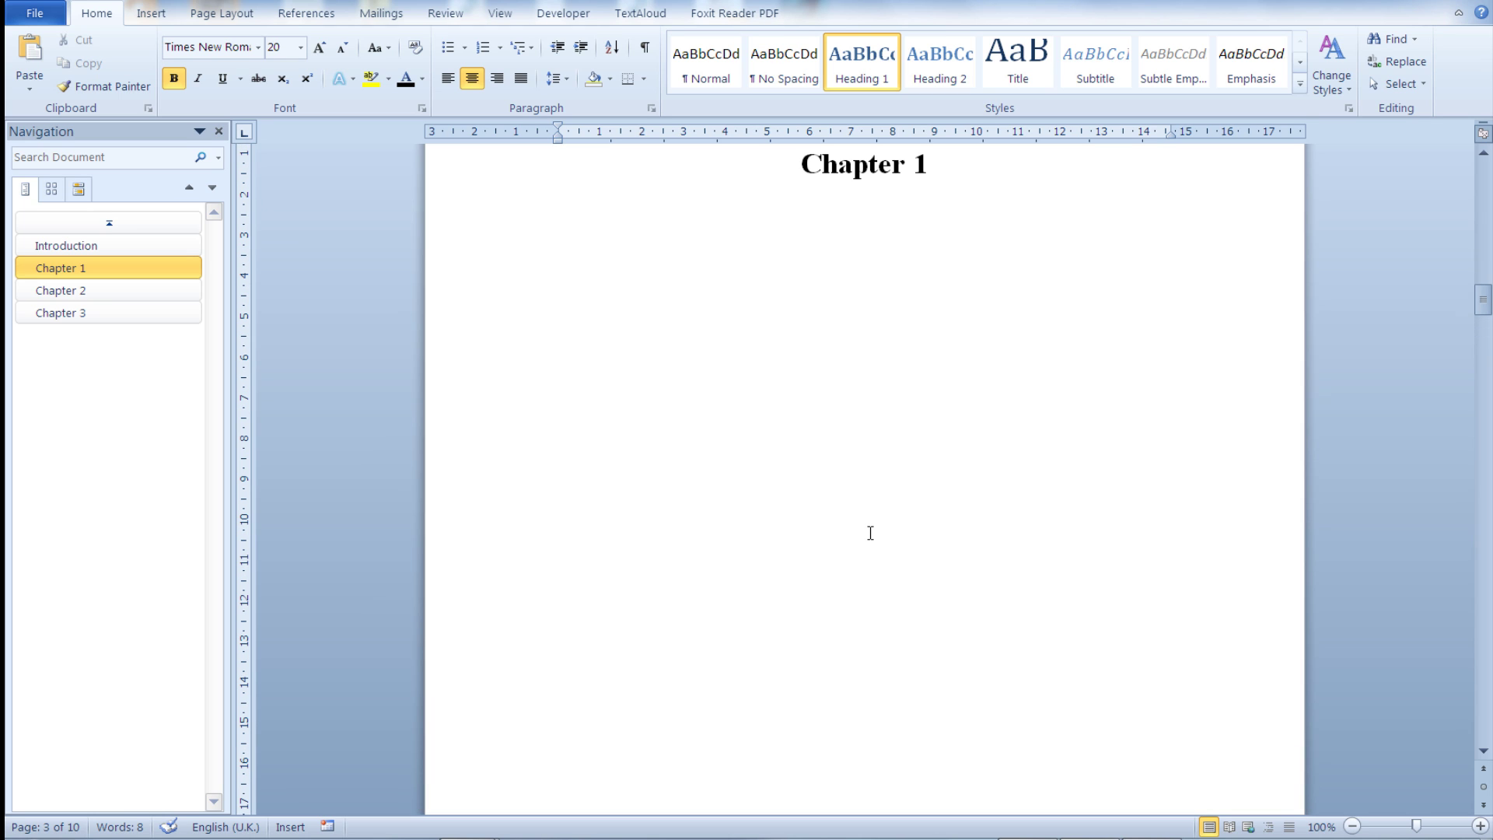
scroll(869, 534, "down", 2)
scroll(870, 532, "down", 2)
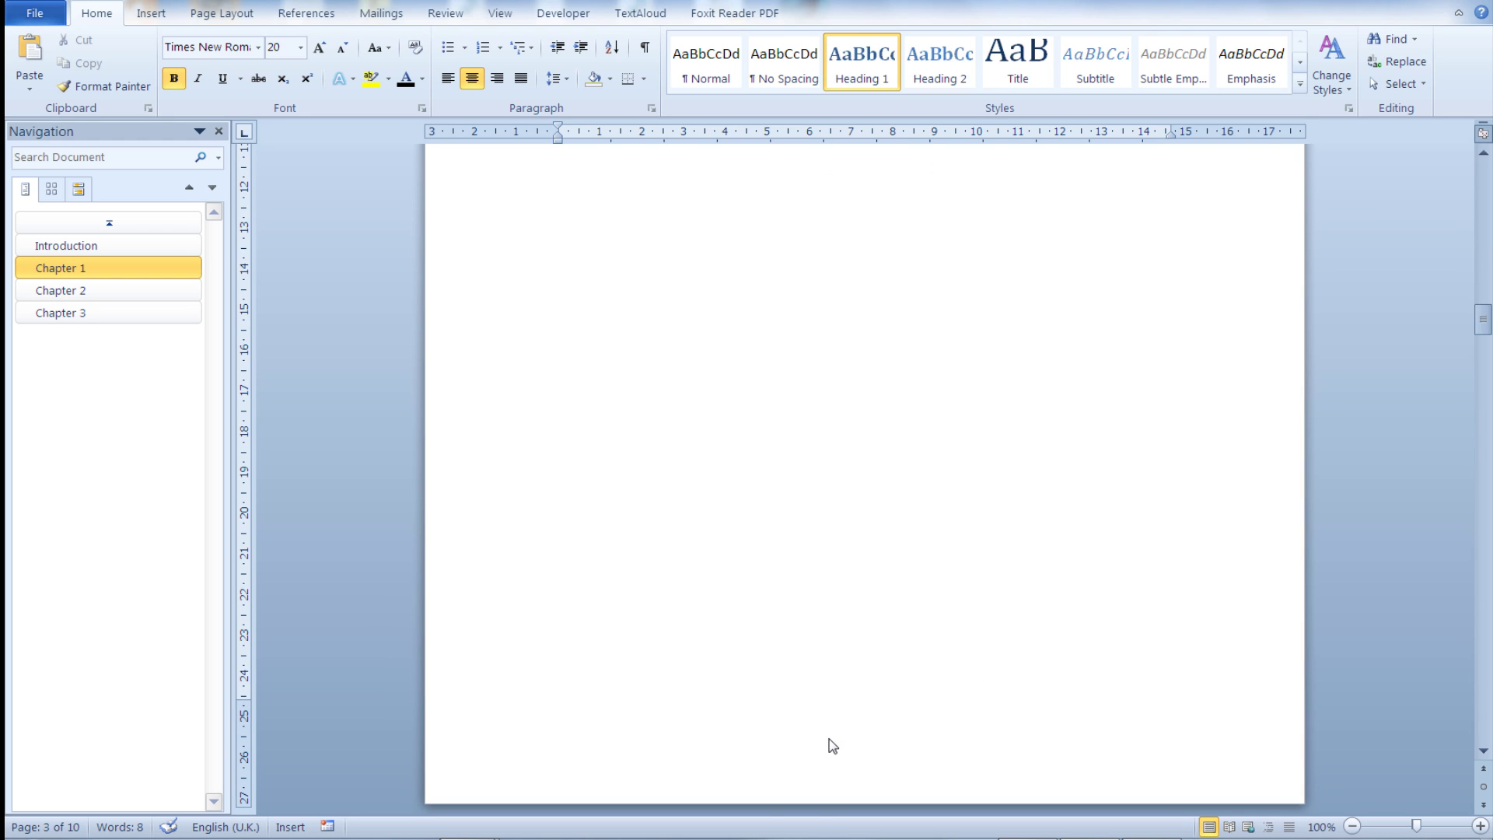
Insert a Plain Number 2 centred page number in Chapter 1's first-page footer and close the footer
double_click(853, 763)
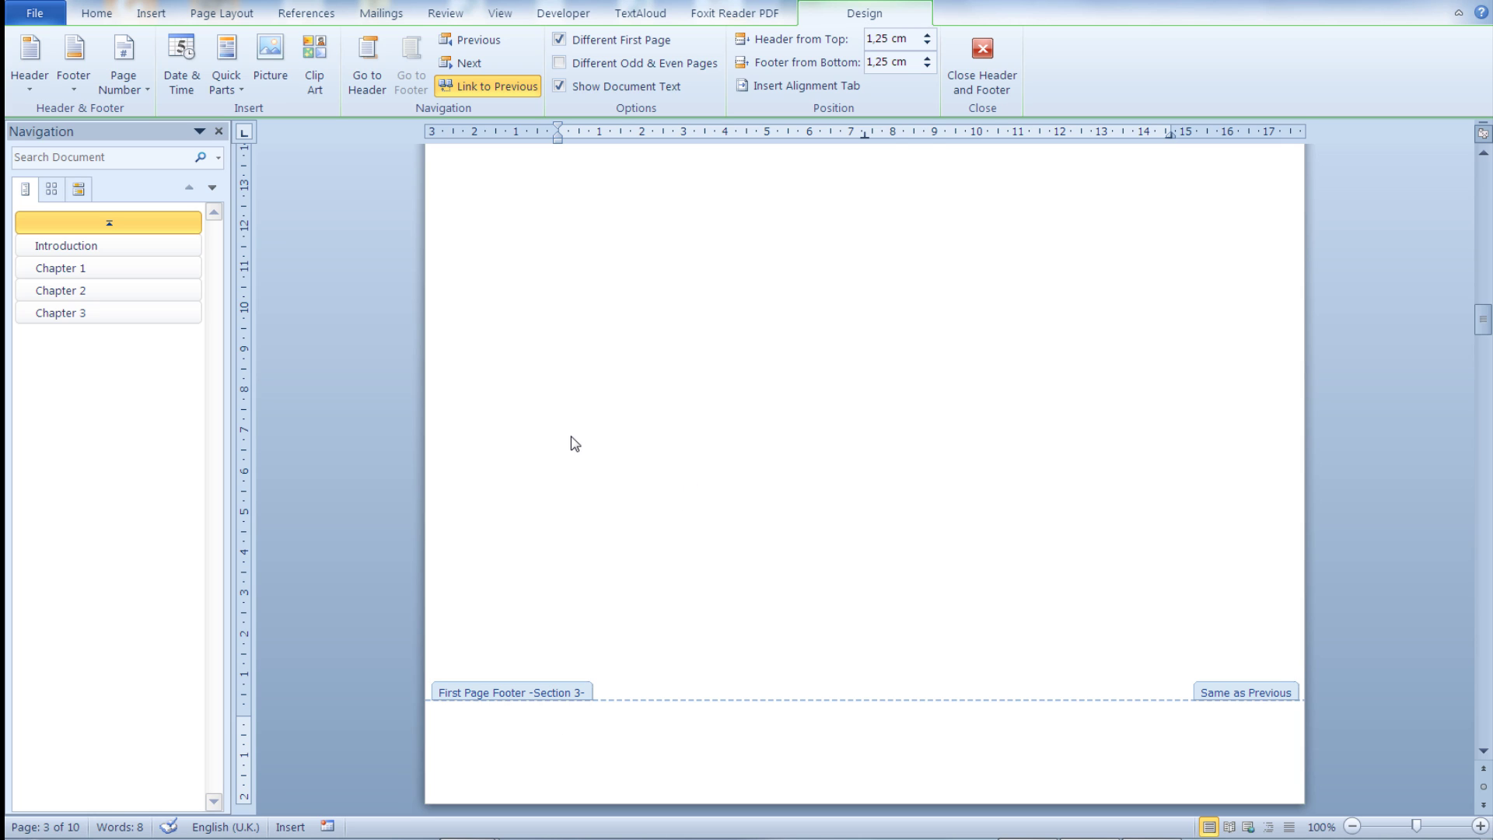
left_click(127, 94)
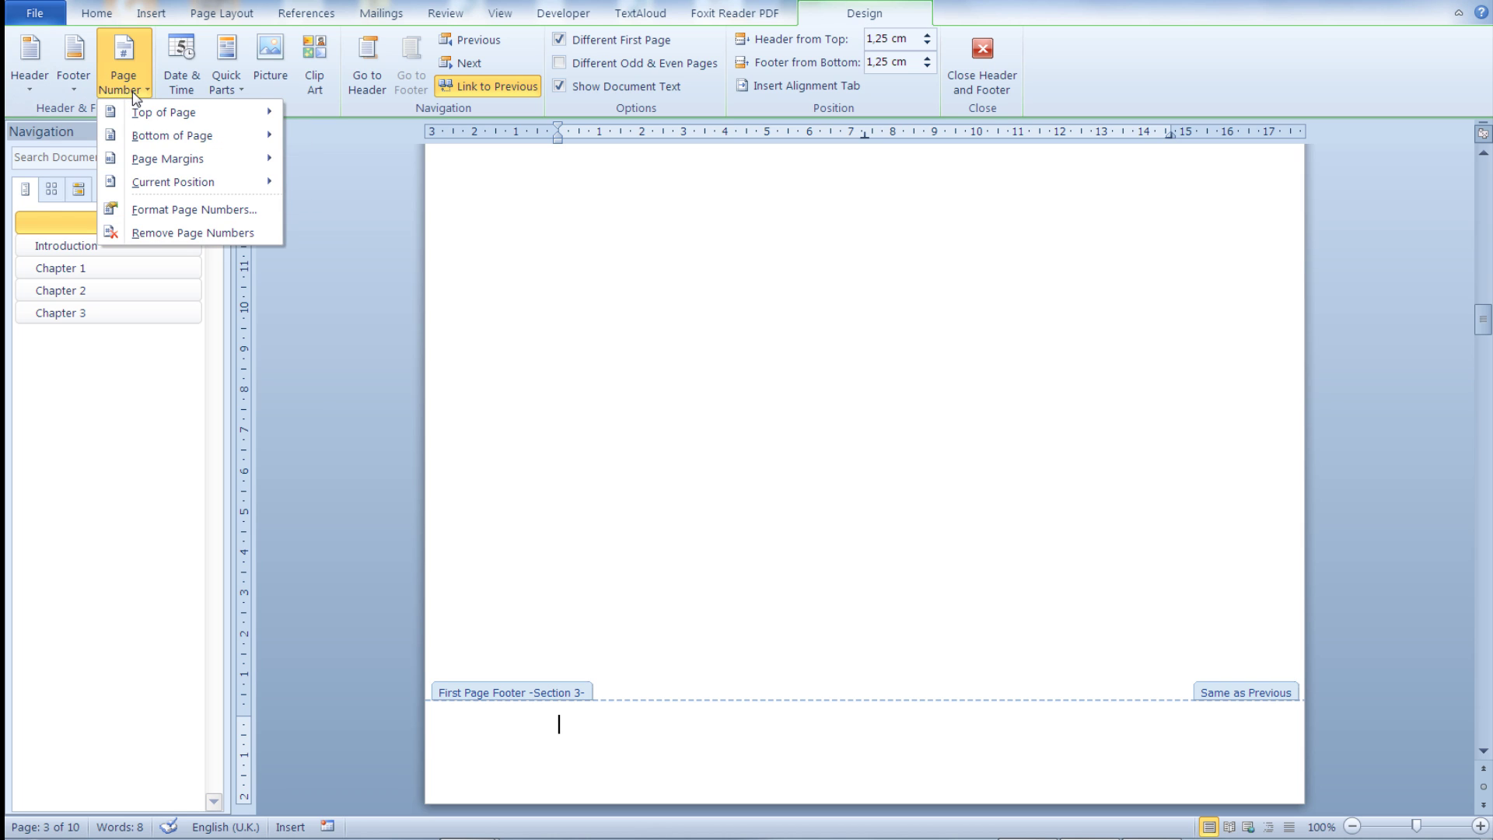
mouse_move(173, 135)
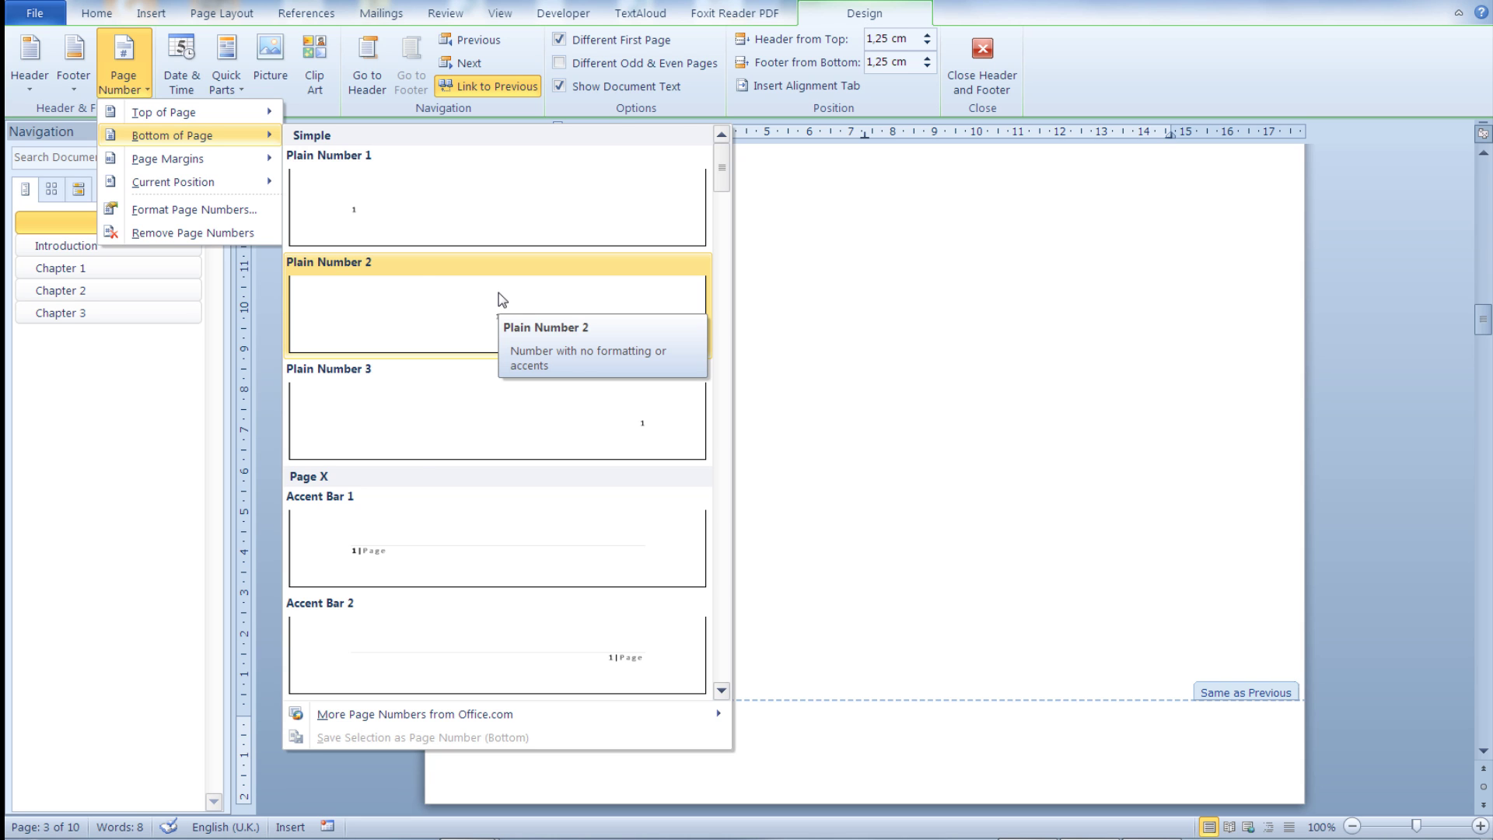
left_click(500, 299)
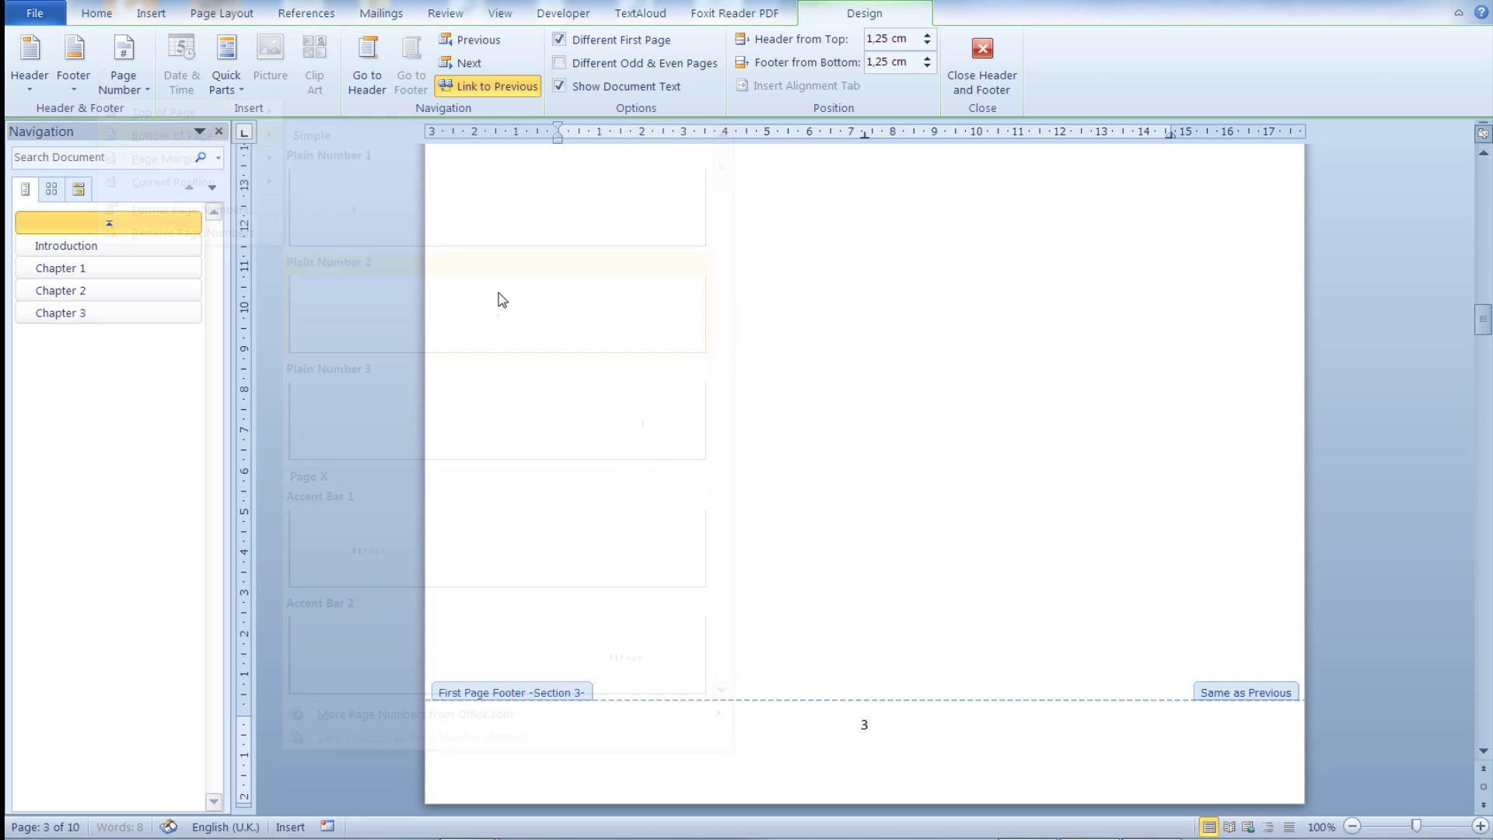
left_click(982, 54)
Check Chapter 2's footer, then jump to Chapter 3 and reopen its first-page footer showing page 9
left_click(169, 292)
scroll(855, 457, "down", 5)
scroll(830, 453, "down", 1)
scroll(876, 624, "up", 1)
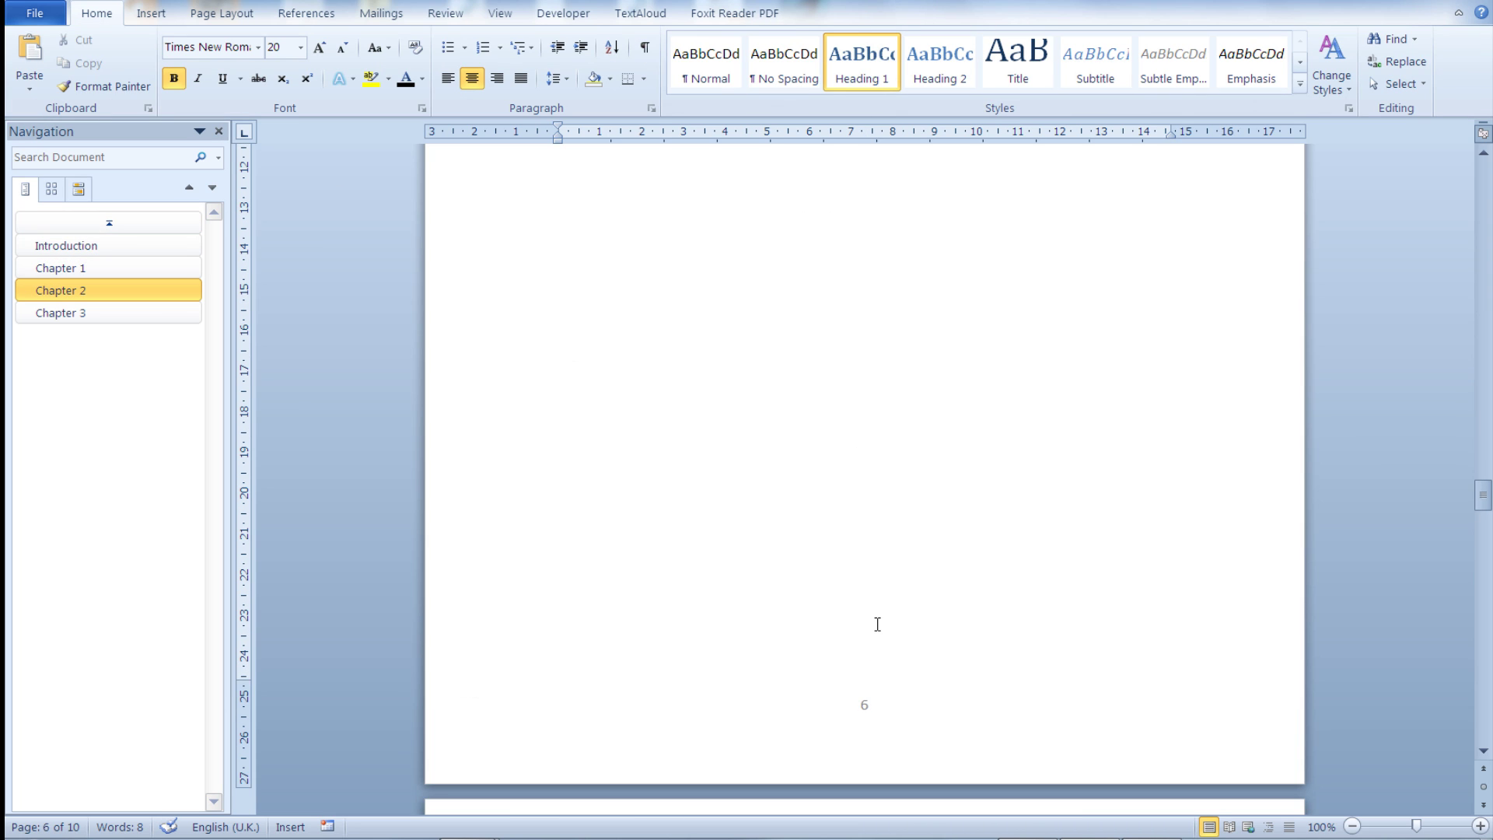
scroll(877, 625, "up", 1)
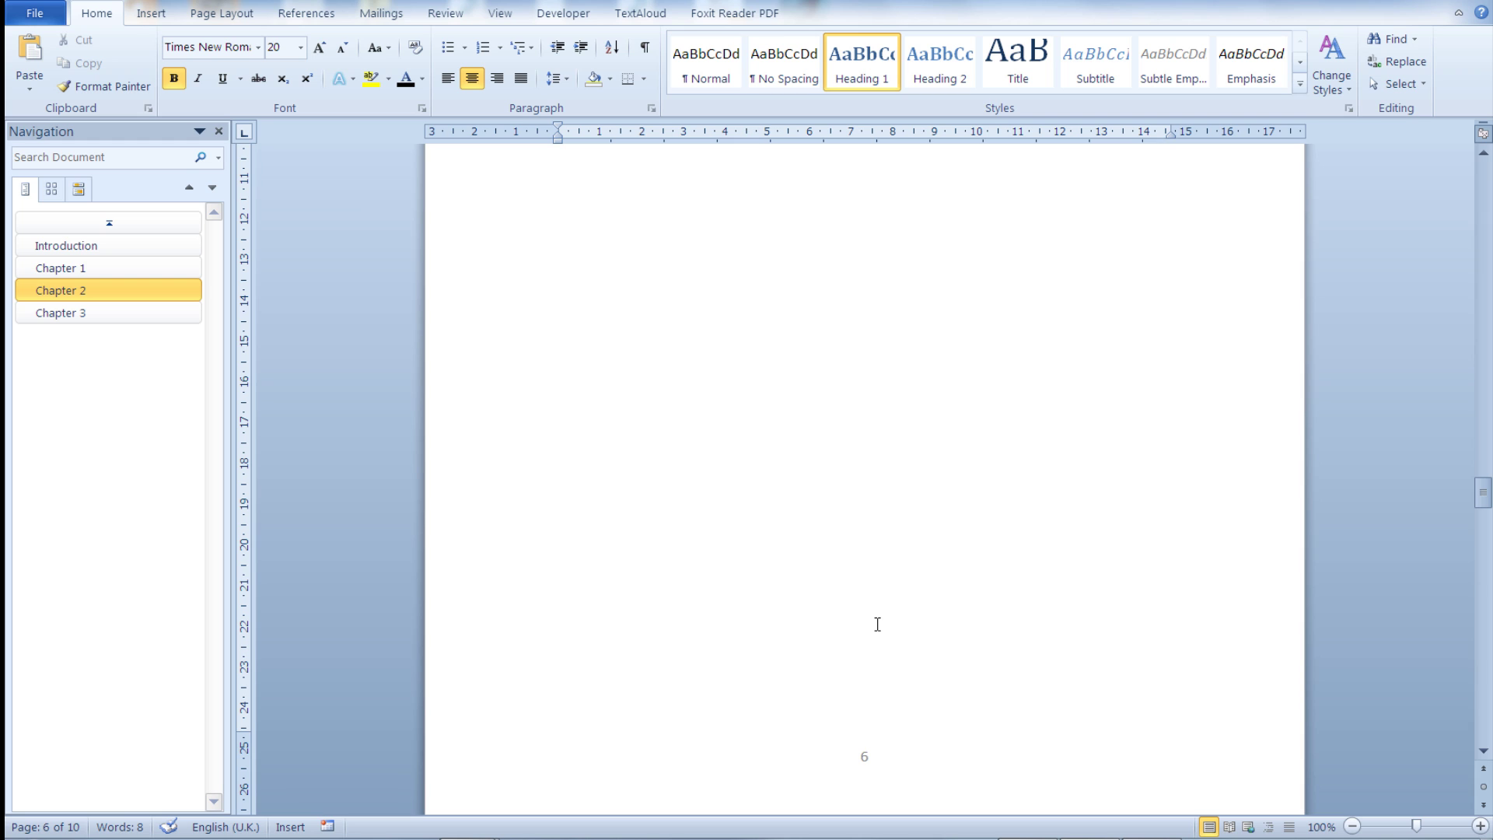
scroll(879, 666, "up", 1)
scroll(881, 704, "up", 3)
scroll(881, 705, "up", 3)
scroll(880, 706, "up", 2)
scroll(881, 706, "down", 1)
scroll(881, 705, "down", 3)
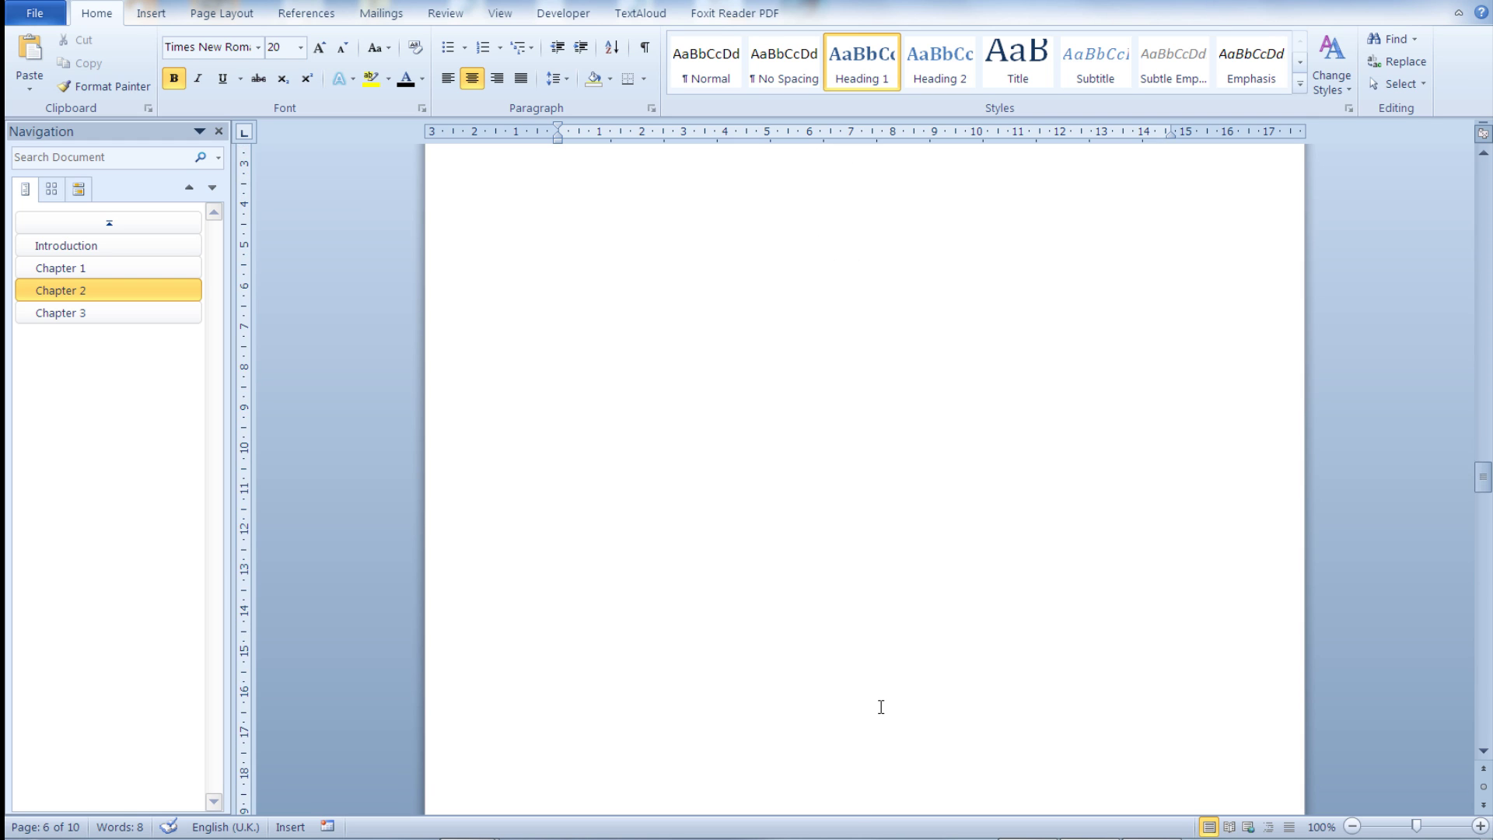
scroll(881, 706, "down", 3)
scroll(881, 706, "down", 5)
scroll(881, 706, "down", 7)
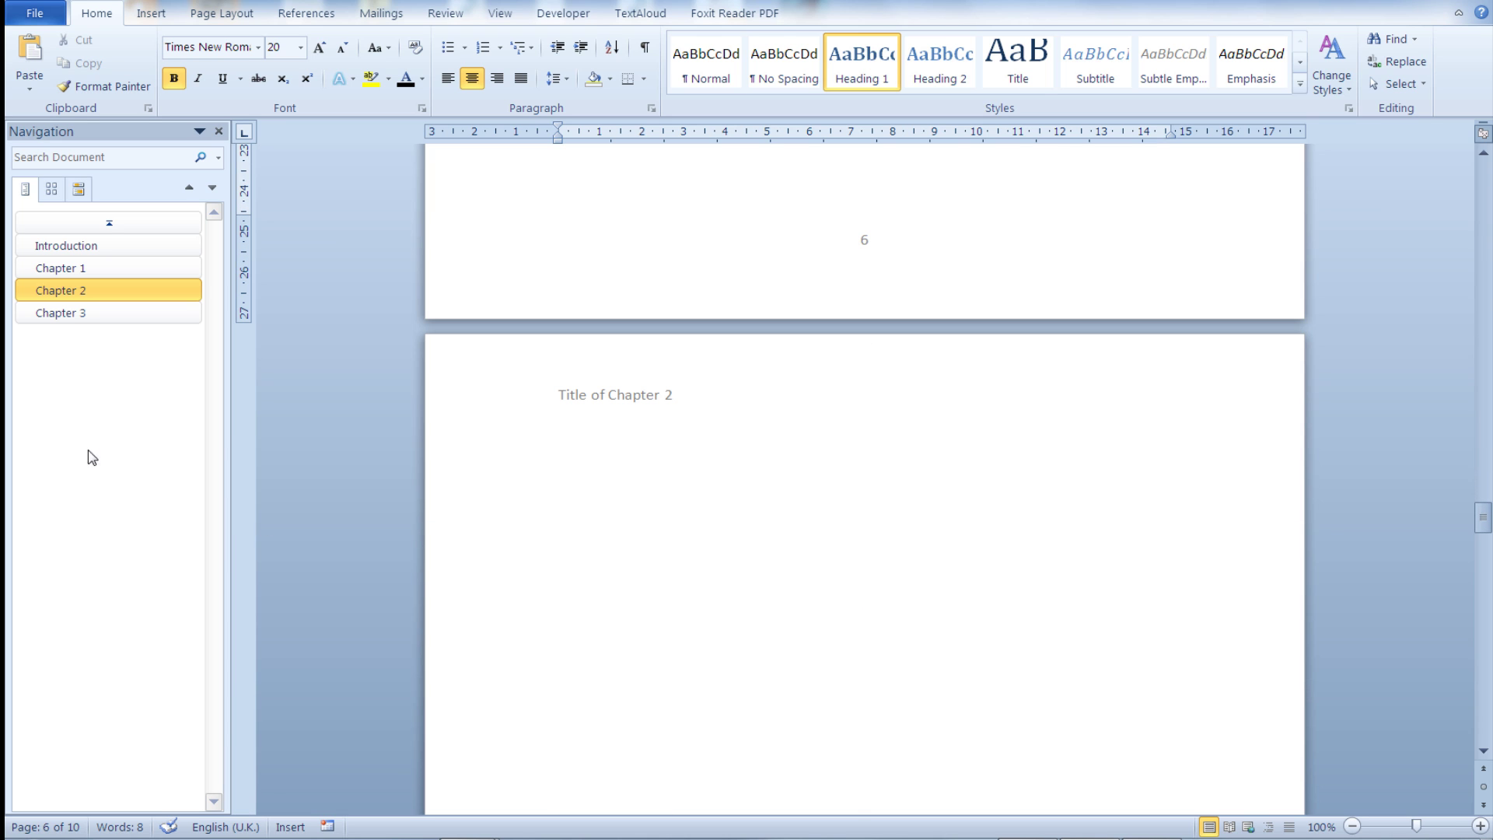
left_click(147, 314)
scroll(902, 571, "down", 3)
scroll(901, 571, "down", 3)
scroll(901, 572, "down", 1)
scroll(902, 572, "down", 3)
scroll(902, 572, "up", 5)
scroll(902, 572, "down", 2)
scroll(901, 571, "down", 2)
scroll(902, 571, "down", 1)
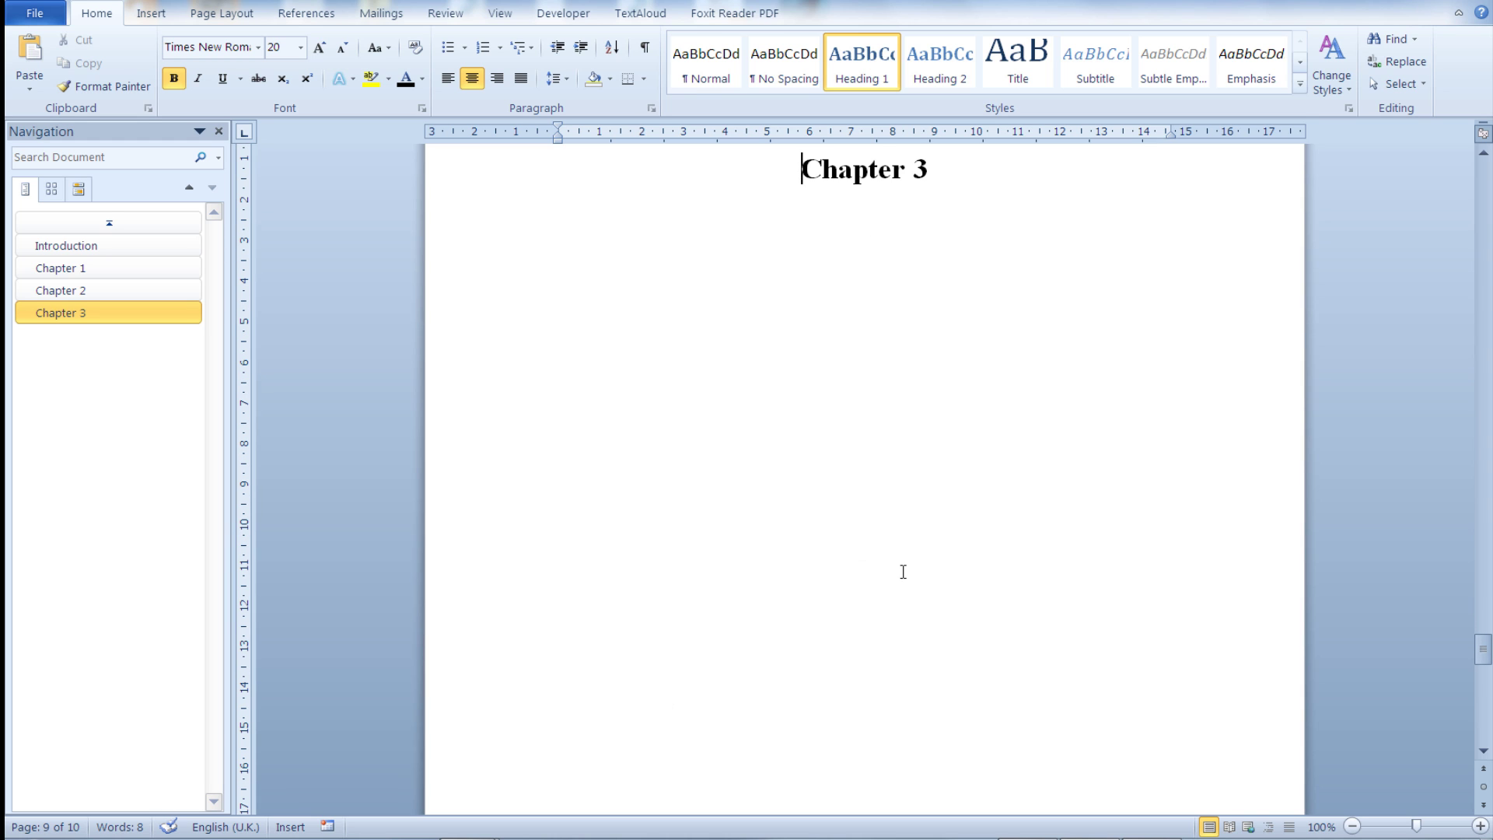
scroll(902, 572, "down", 1)
scroll(902, 573, "up", 1)
scroll(901, 571, "up", 2)
scroll(902, 572, "down", 1)
scroll(902, 572, "down", 1)
scroll(903, 572, "down", 1)
scroll(903, 573, "up", 1)
key("Return")
key("Return")
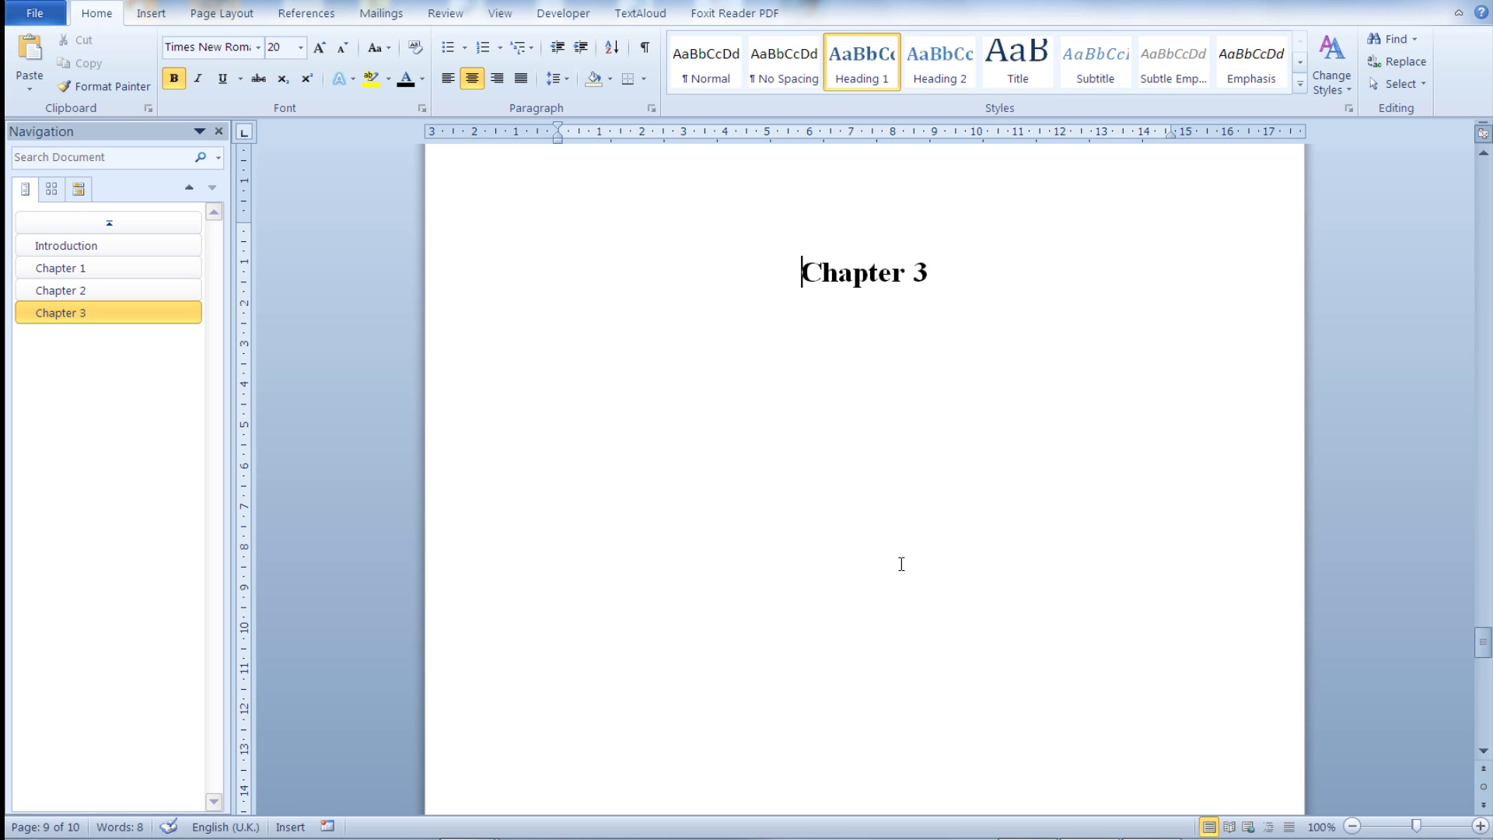
key("BackSpace")
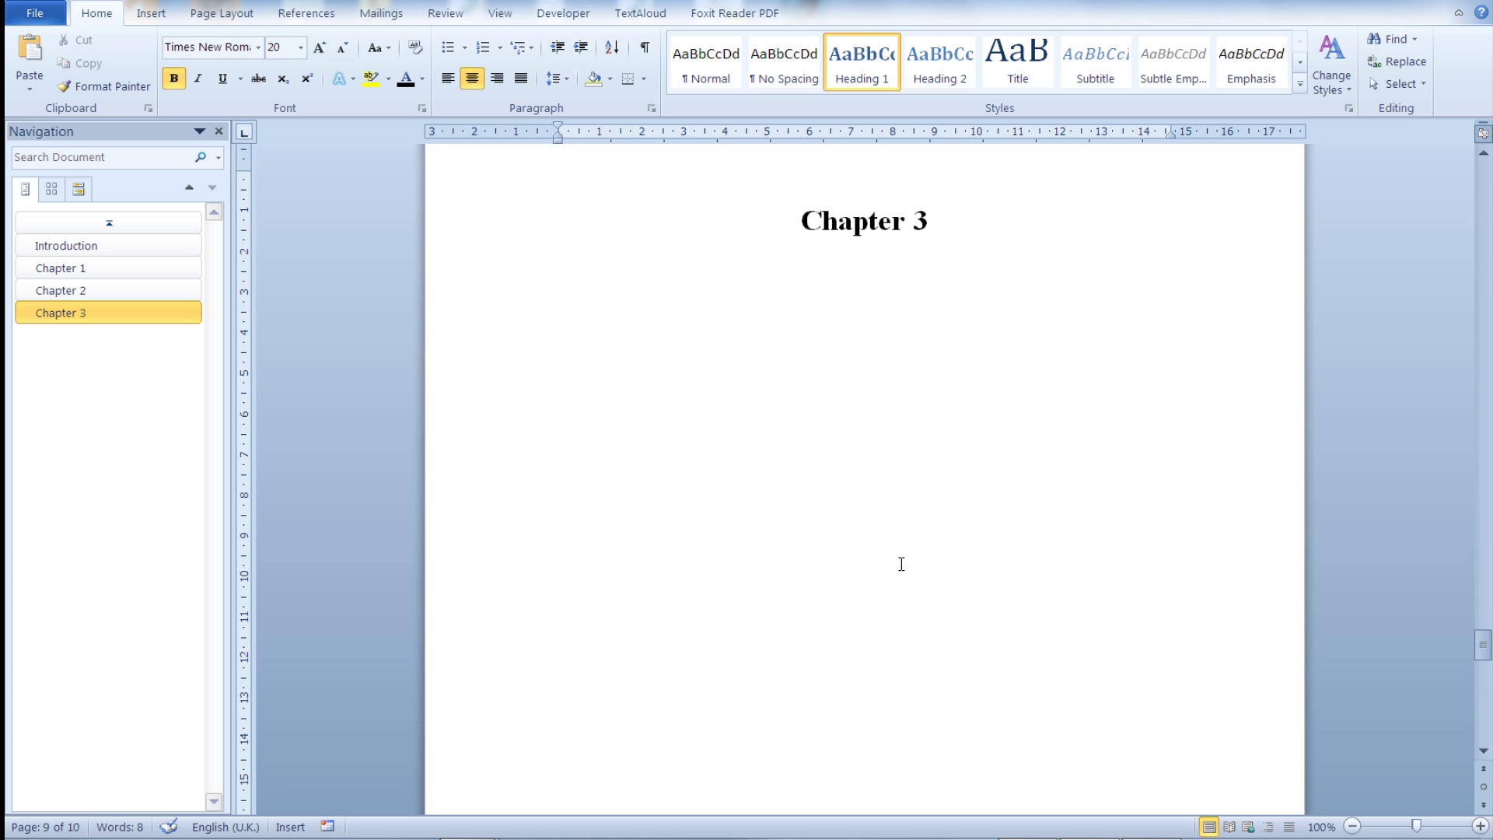
key("BackSpace")
key("BackSpace")
scroll(901, 563, "down", 5)
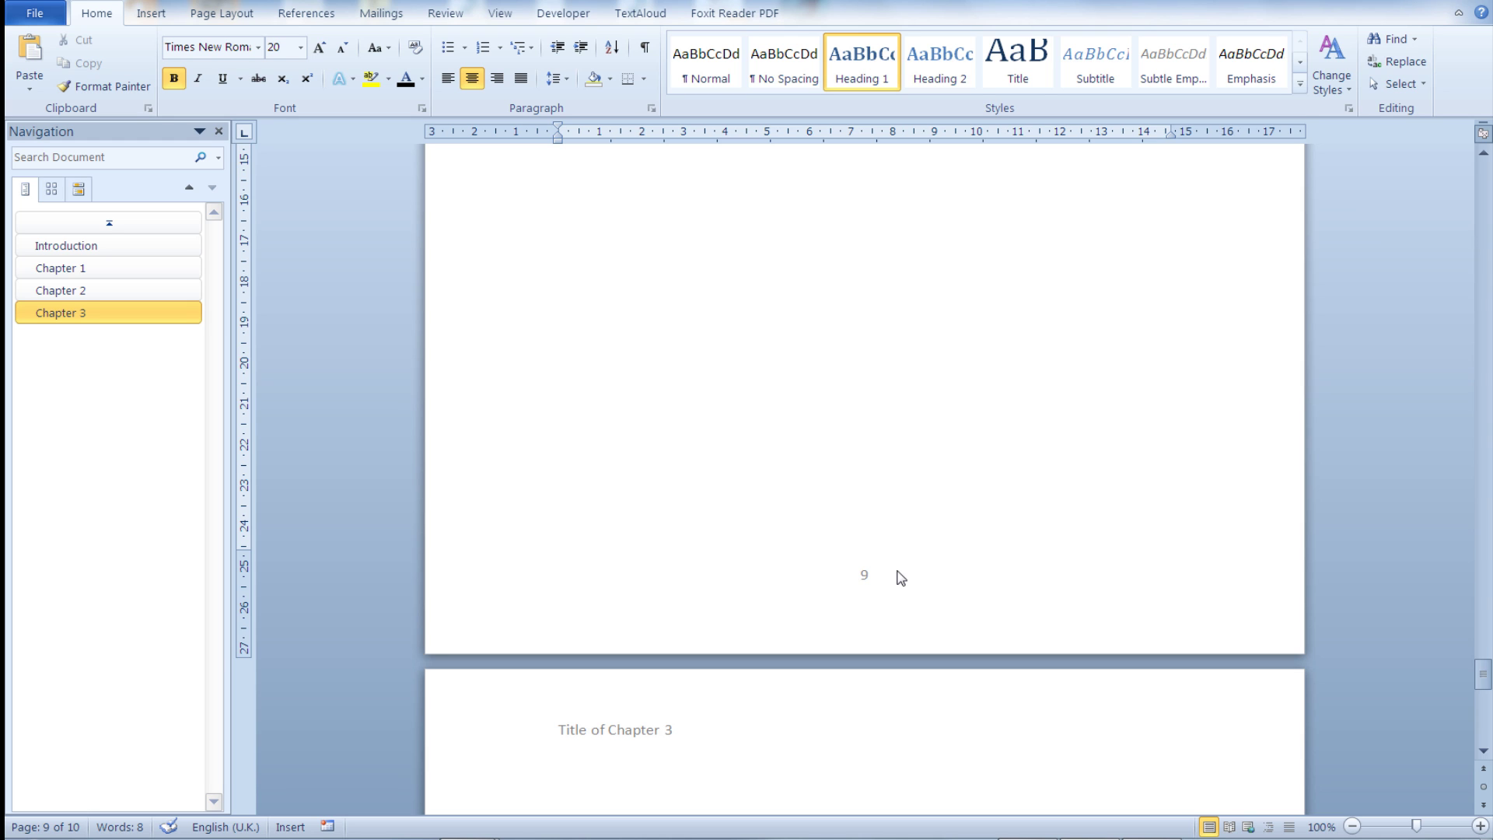
double_click(900, 577)
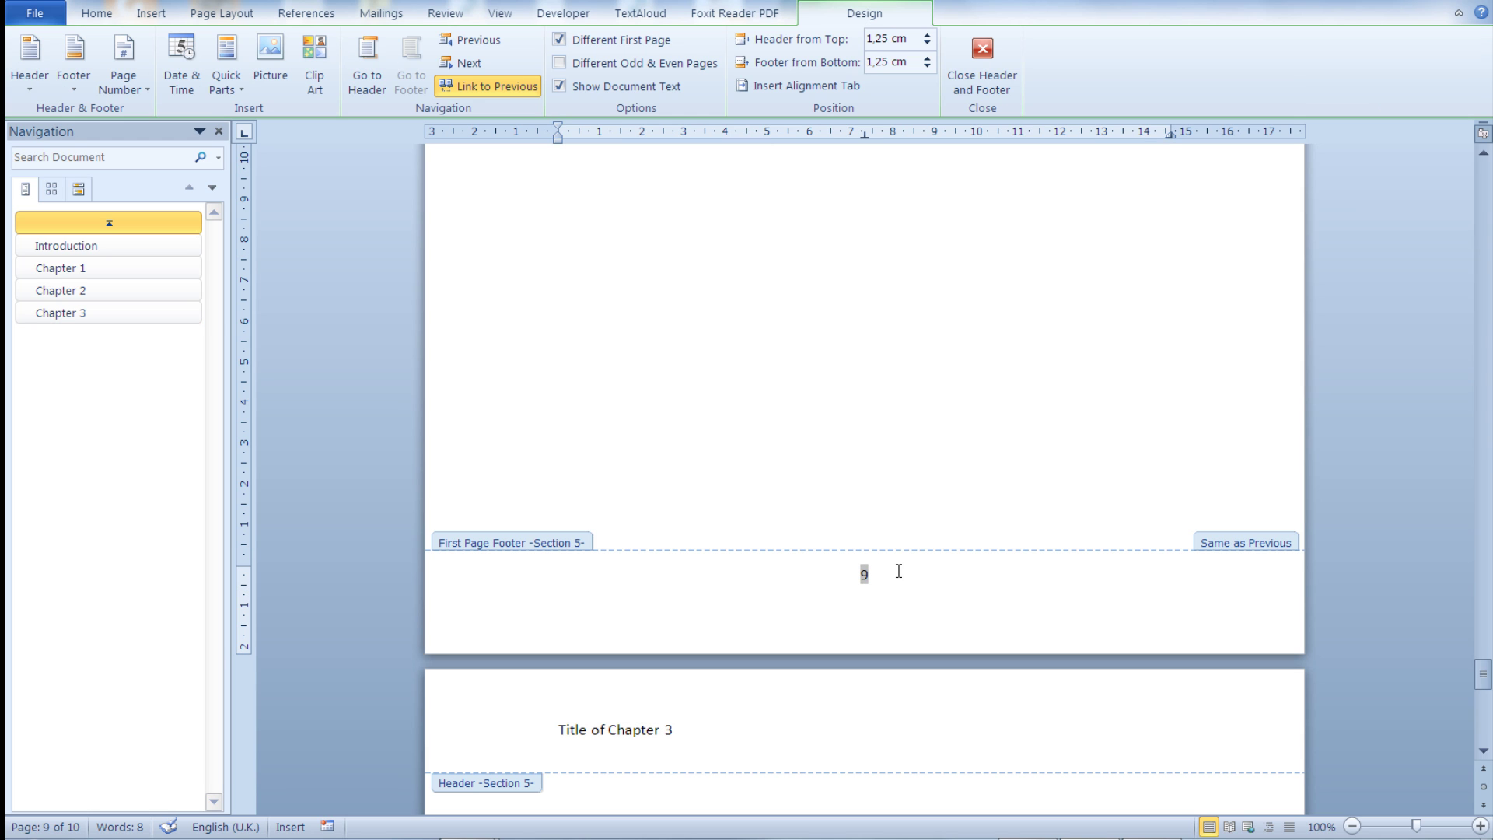
scroll(722, 398, "up", 1)
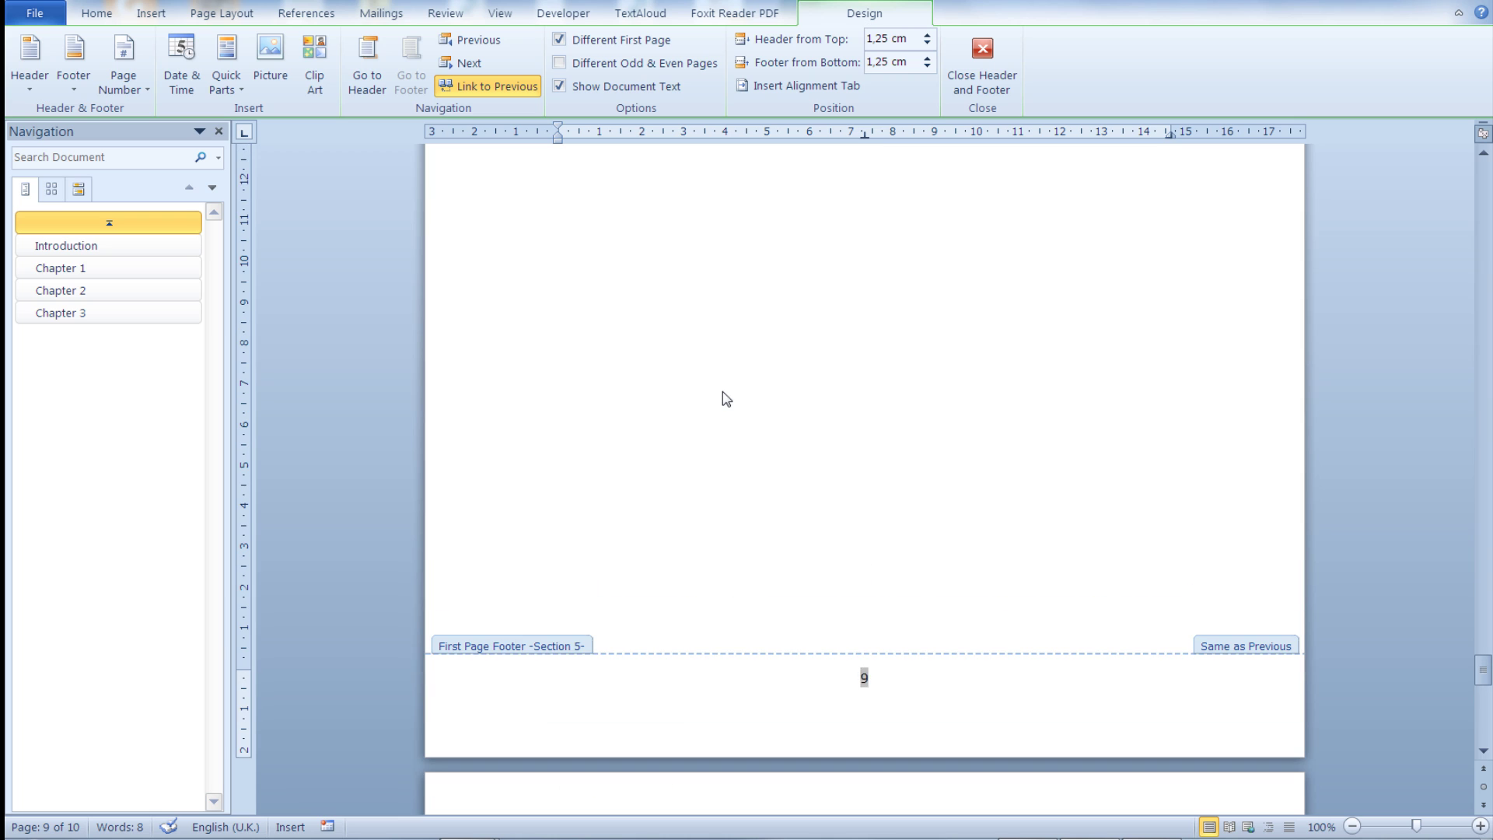
scroll(722, 392, "up", 1)
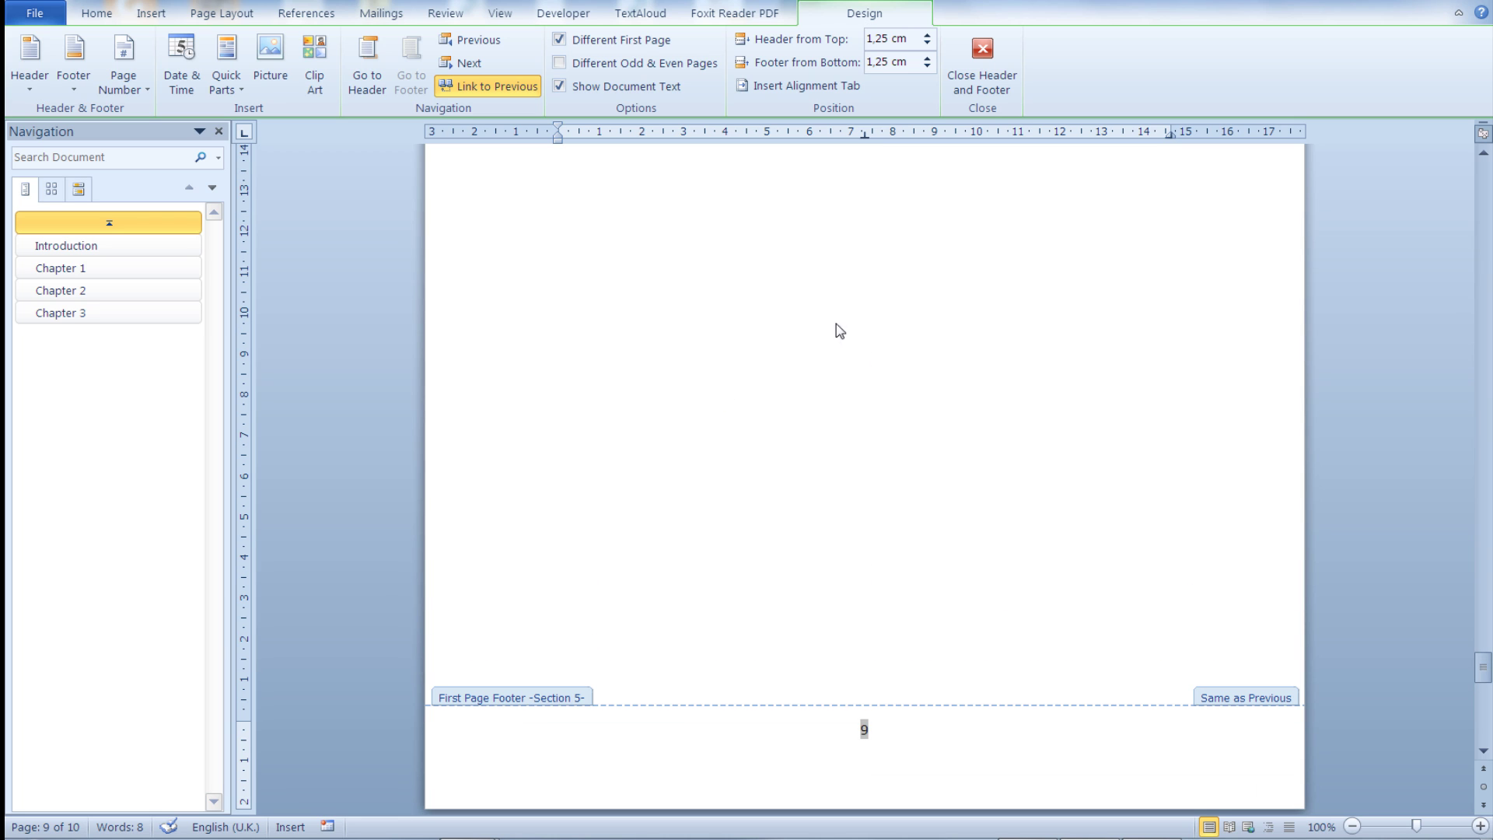